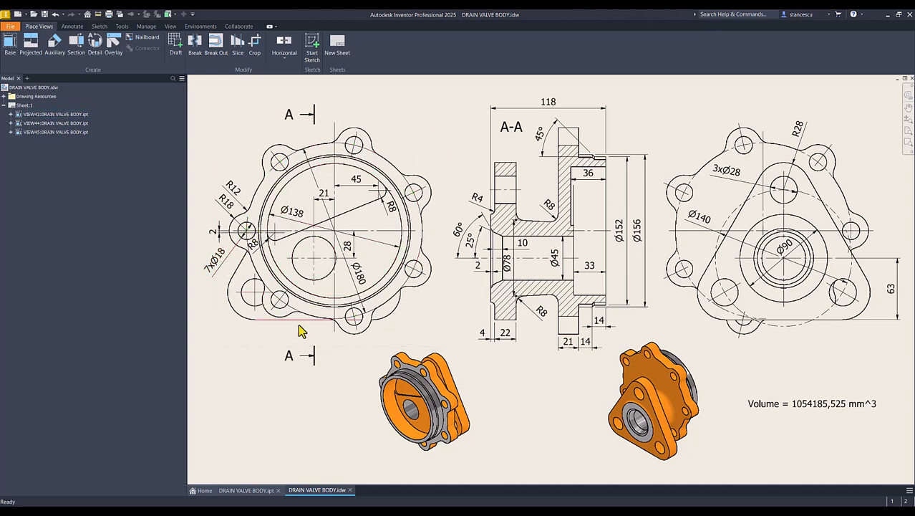
- Create a new part from the metric Standard (mm).ipt template and start a 2D sketch on the front (XY) plane
key(ctrl+Tab)
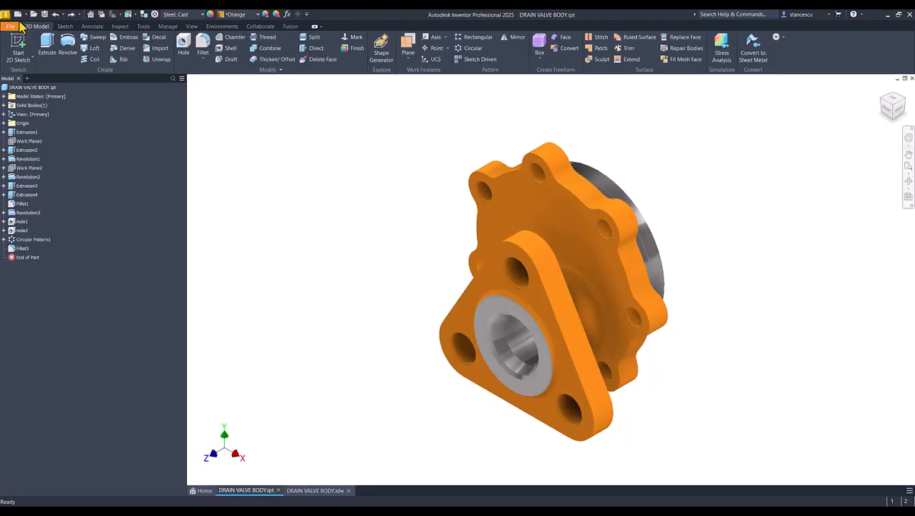
click(17, 14)
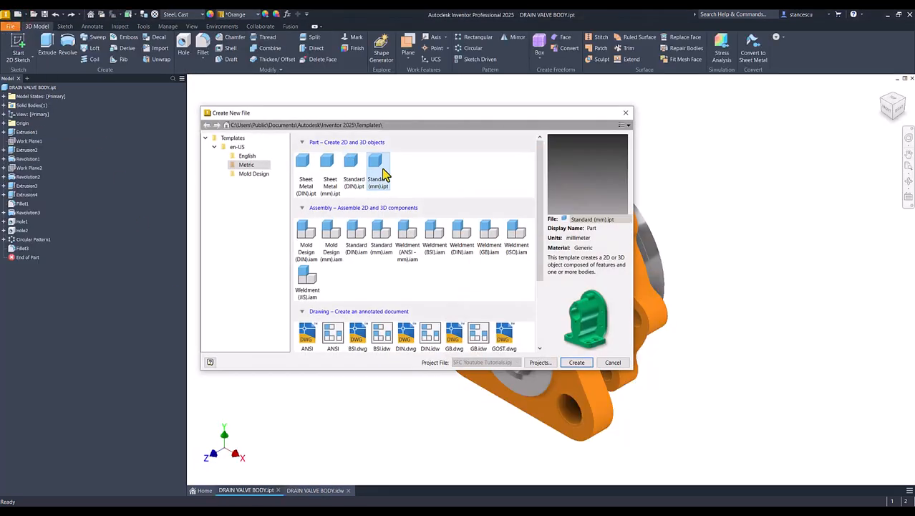
double_click(375, 166)
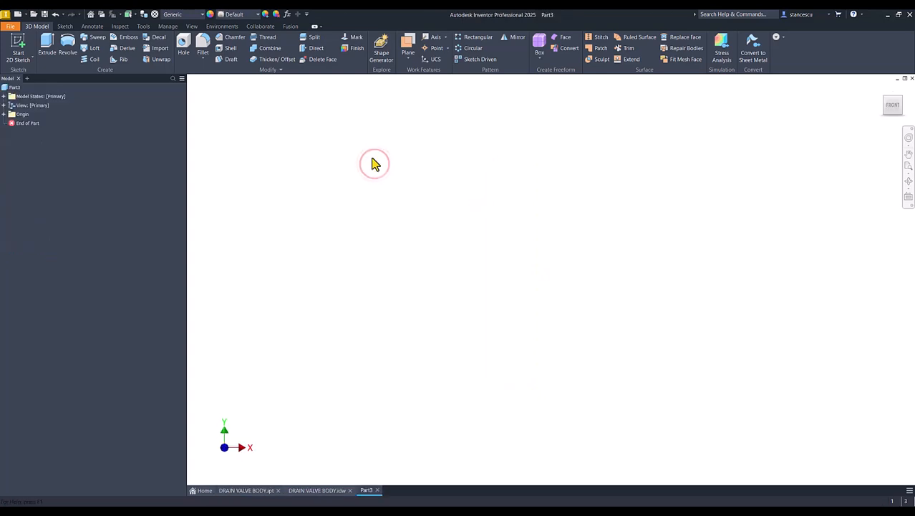
click(19, 49)
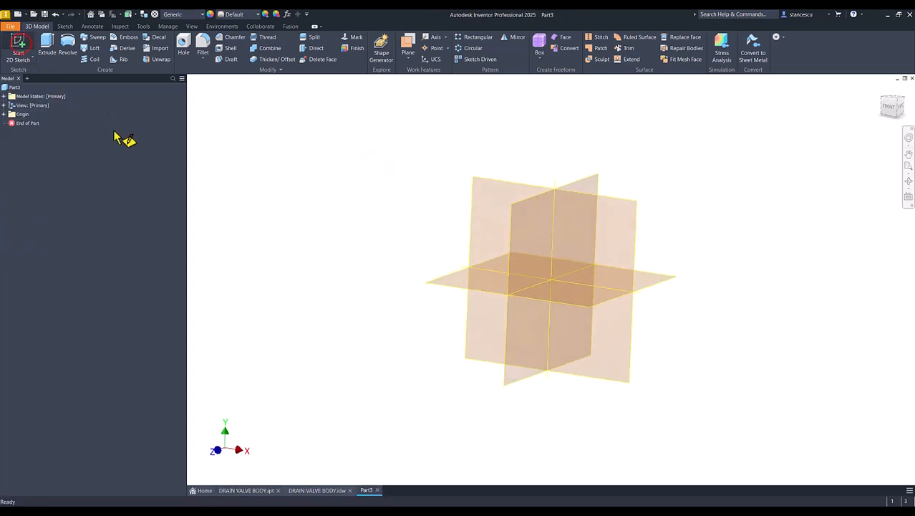
click(493, 156)
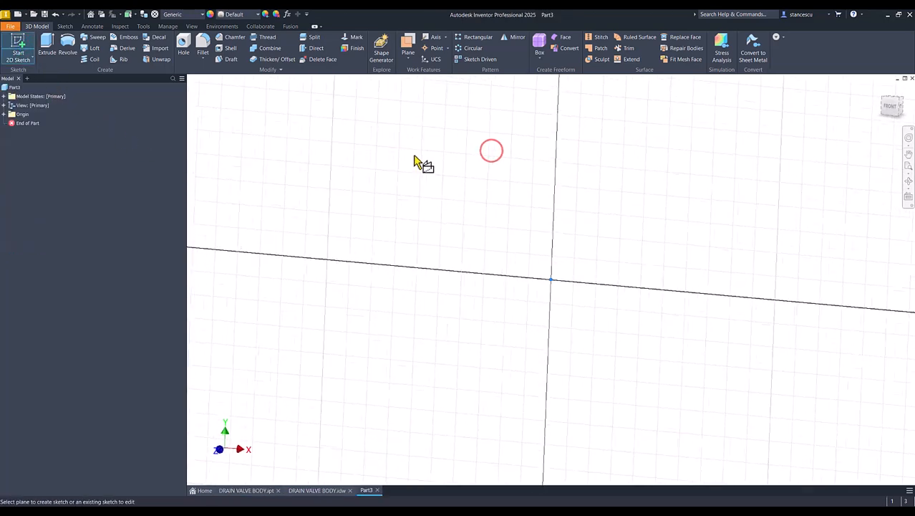
- Draw a circle with a diameter of 180 mm centred on the sketch origin
click(68, 49)
click(550, 279)
right_click(679, 242)
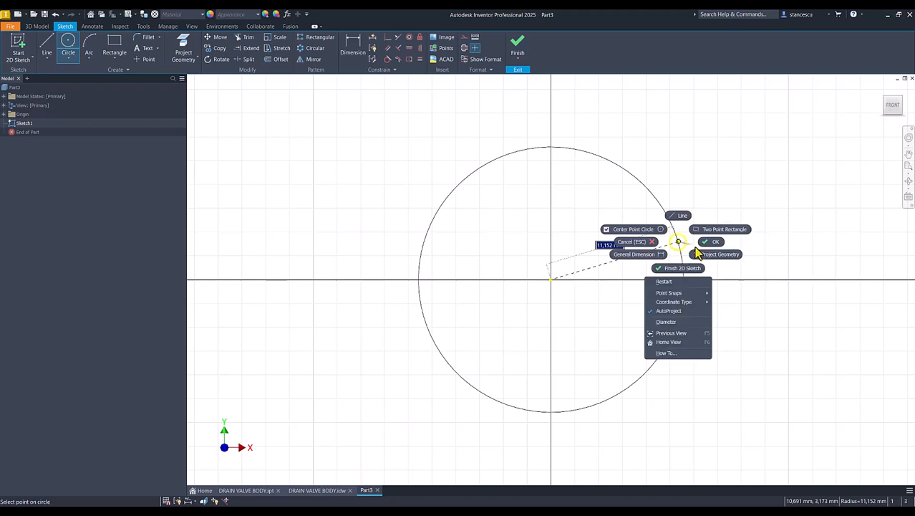
click(669, 323)
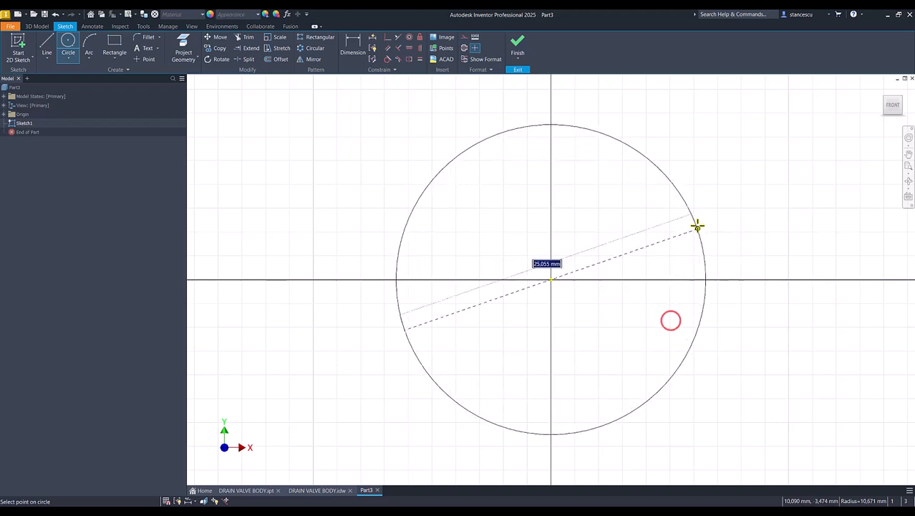
text(18)
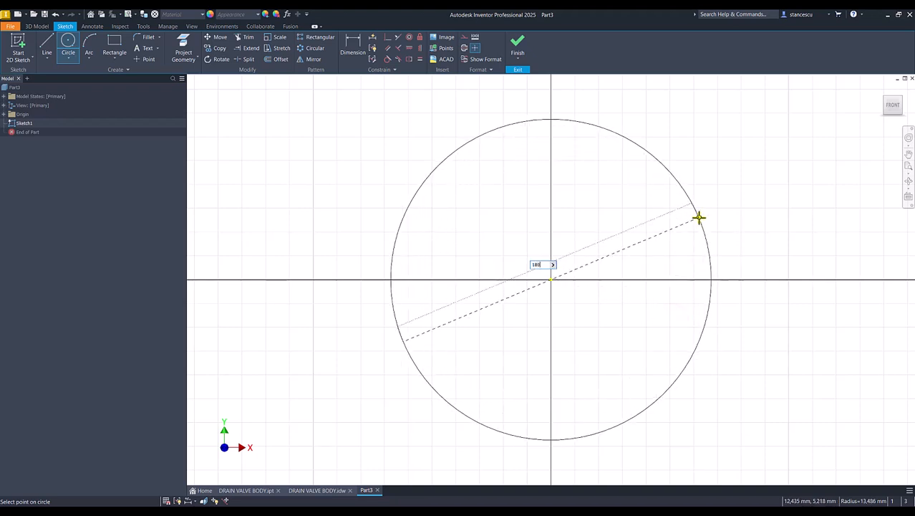
text(0)
key(Return)
key(Num_Lock)
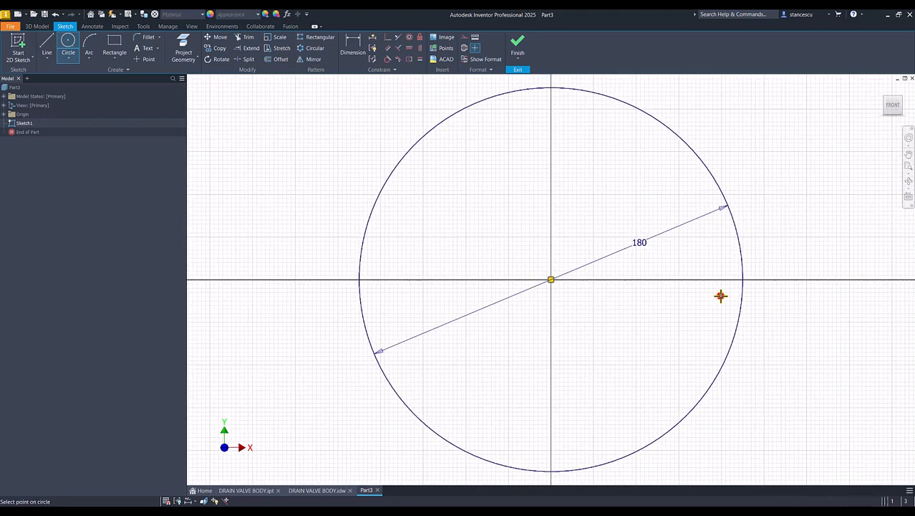
- Draw a circle with a radius of 18 mm just inside the right side of the 180 mm circle, slightly below the horizontal axis
click(721, 295)
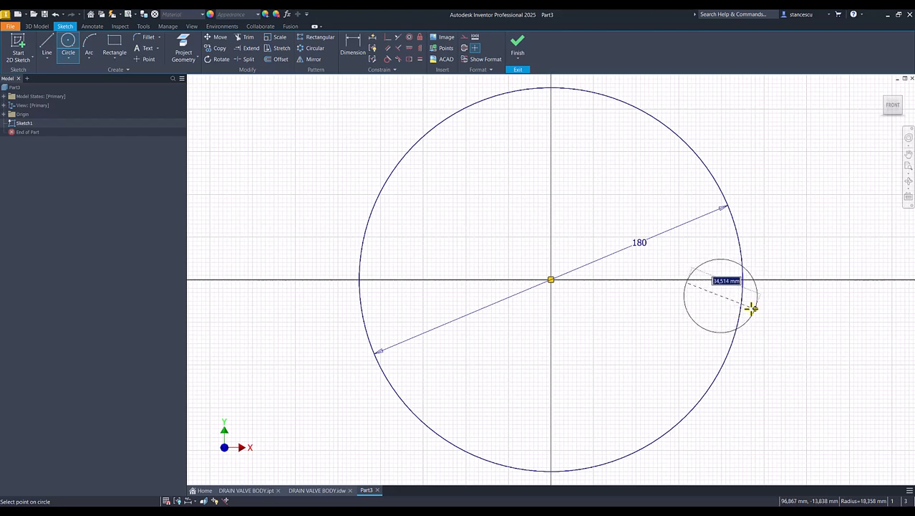
right_click(731, 304)
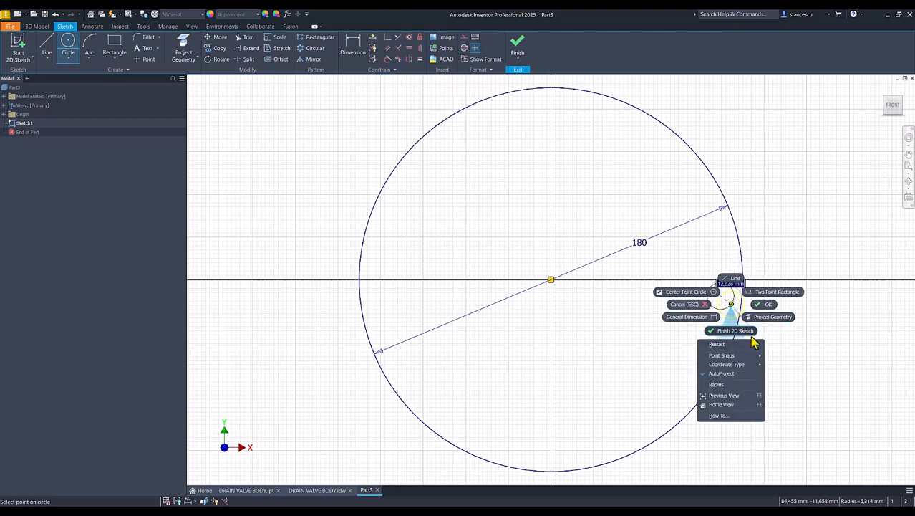
click(722, 384)
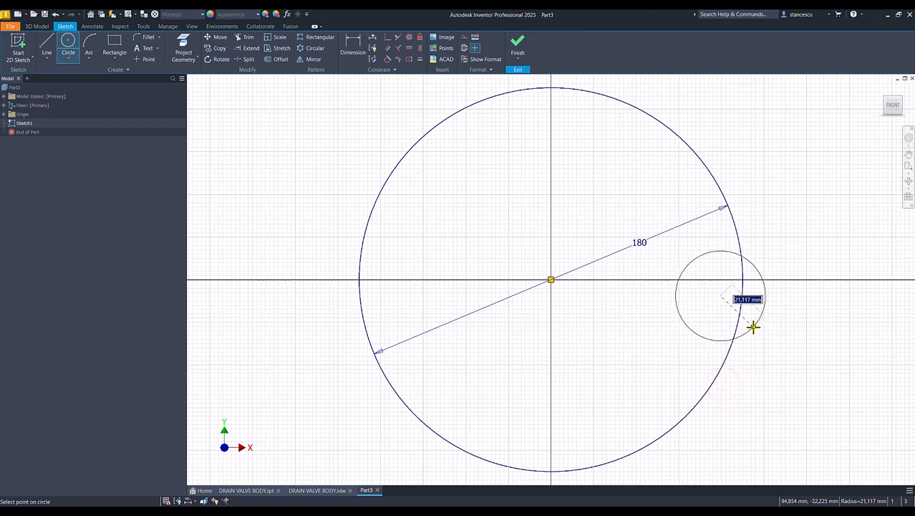
text(18)
key(Return)
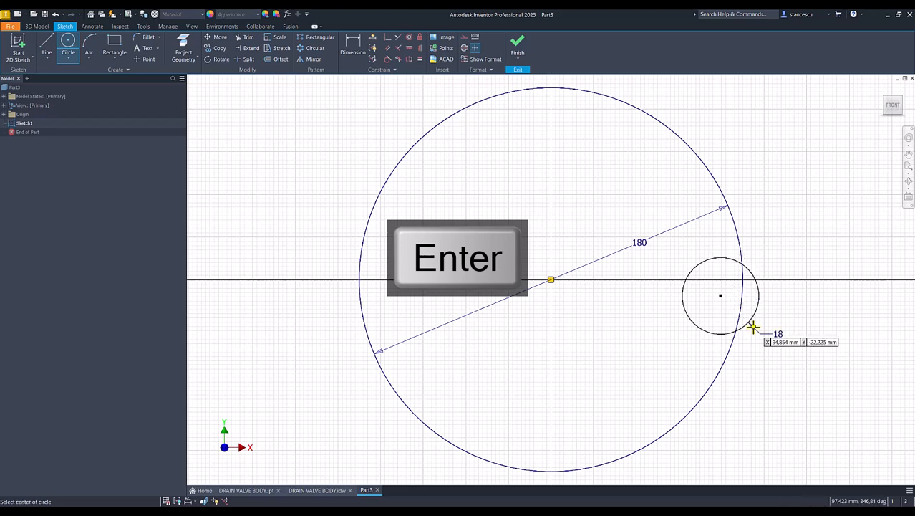
- Constrain the 18 mm radius circle's centre coincident with the 180 mm circle and horizontally aligned with the origin
click(388, 38)
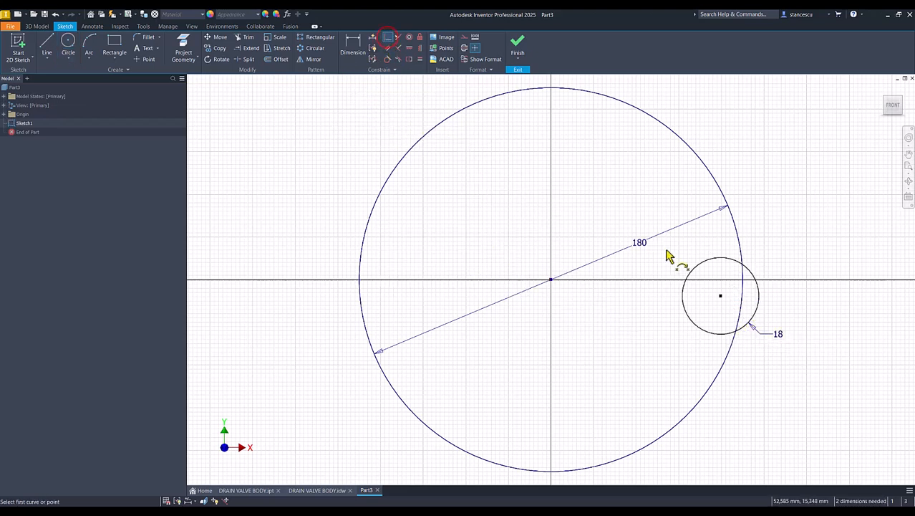
click(720, 294)
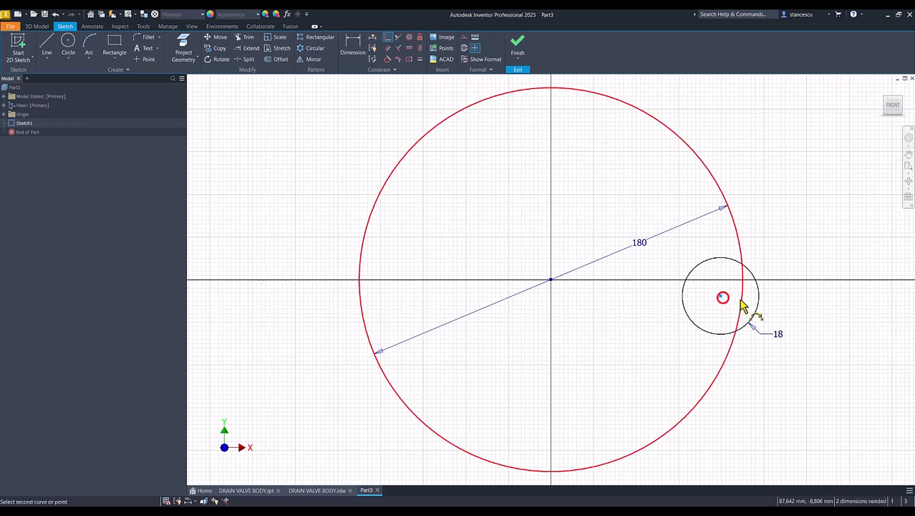
click(742, 301)
click(409, 48)
click(551, 279)
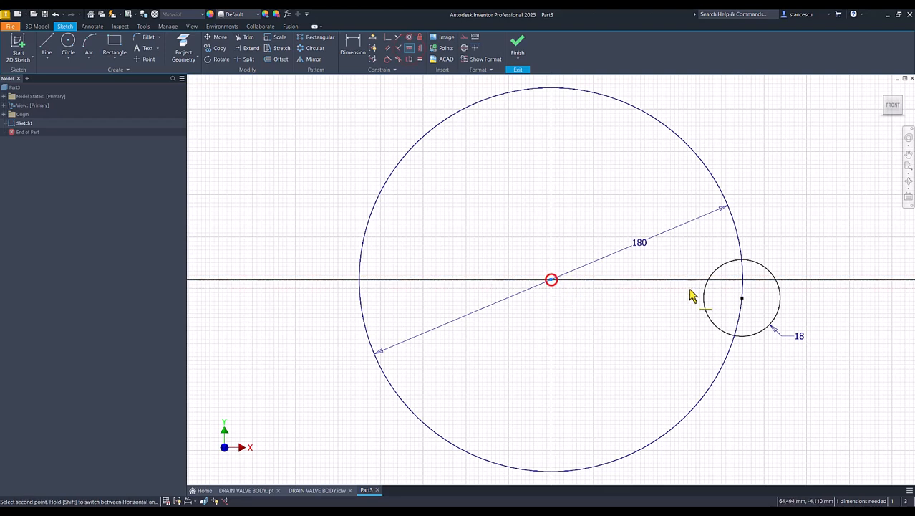
click(742, 298)
- Draw a line from the small circle's centre to the origin and on to the large circle's upper right, at about 53° to horizontal
click(49, 45)
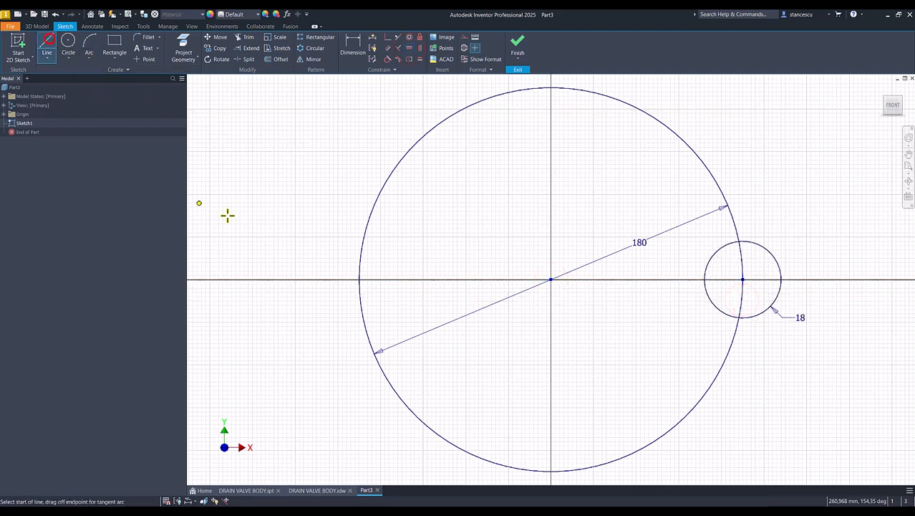
click(742, 279)
click(551, 279)
double_click(665, 127)
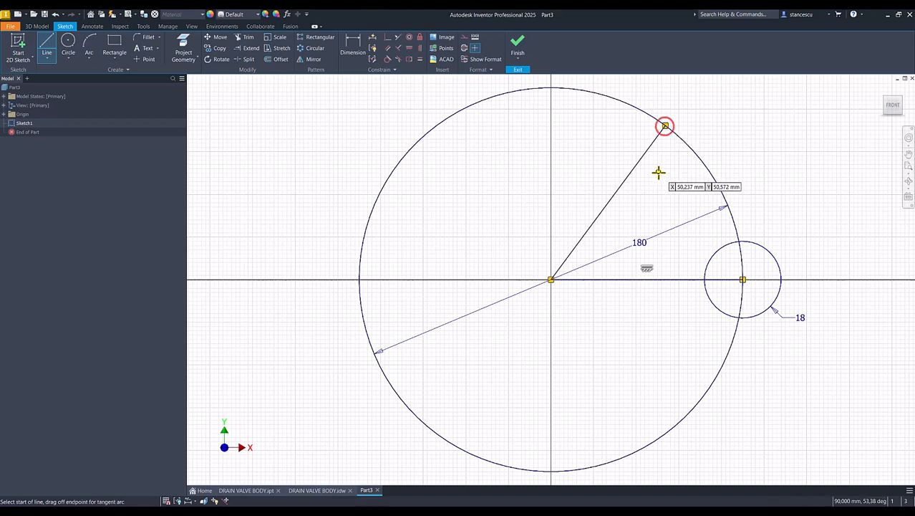
key(Escape)
- Dimension the angle between the sloped and horizontal lines and set it to 360/7 degrees
click(353, 44)
click(628, 177)
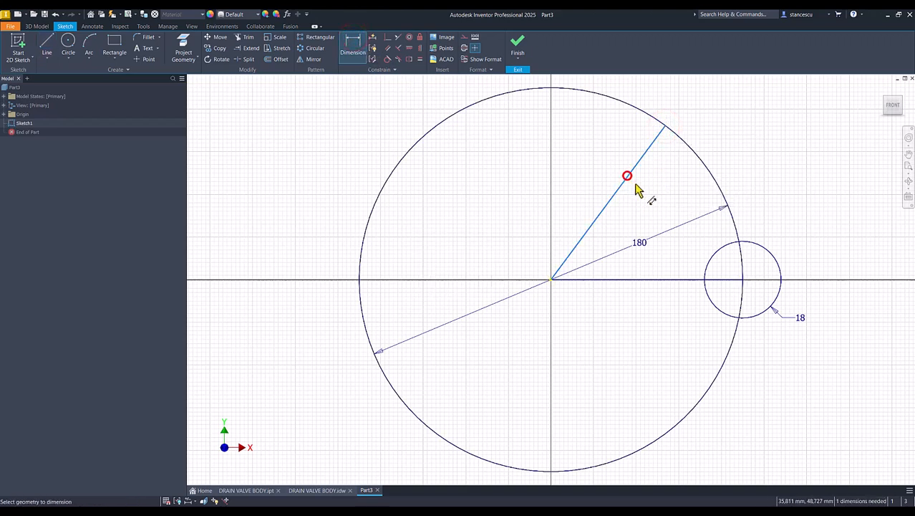
click(676, 280)
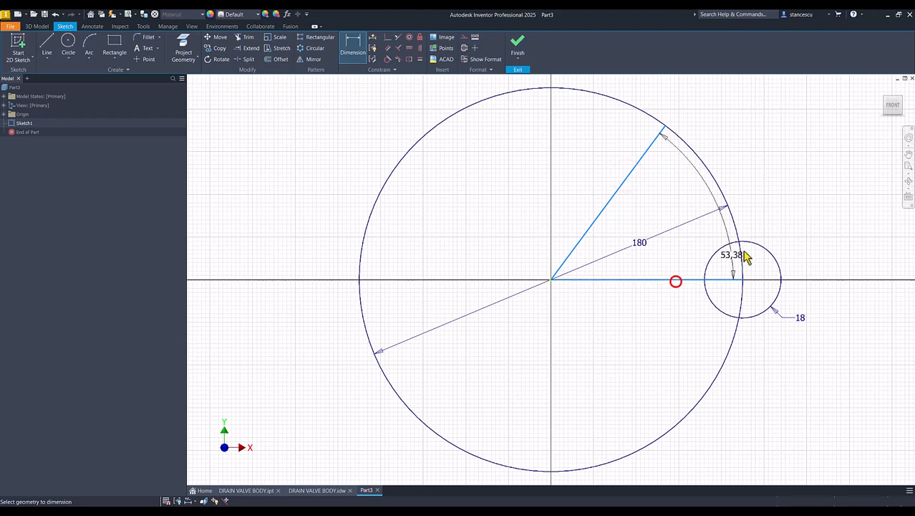
click(803, 178)
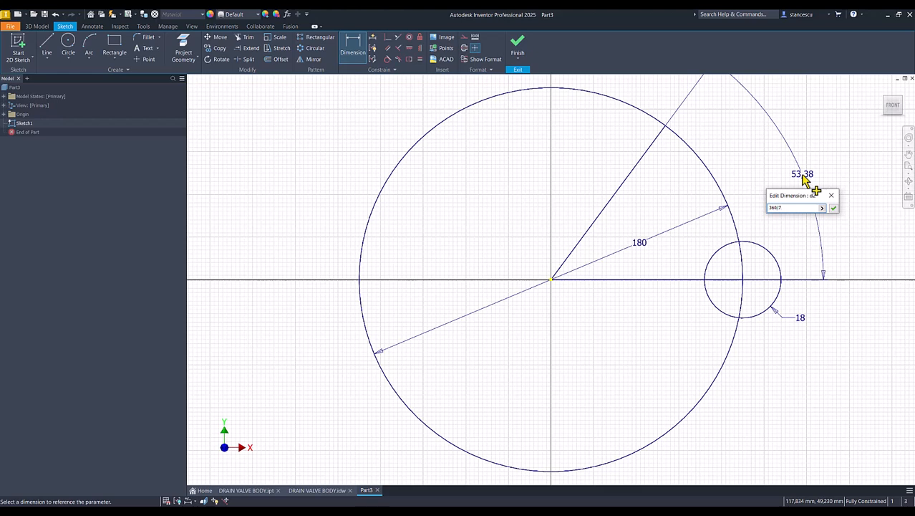
key(Return)
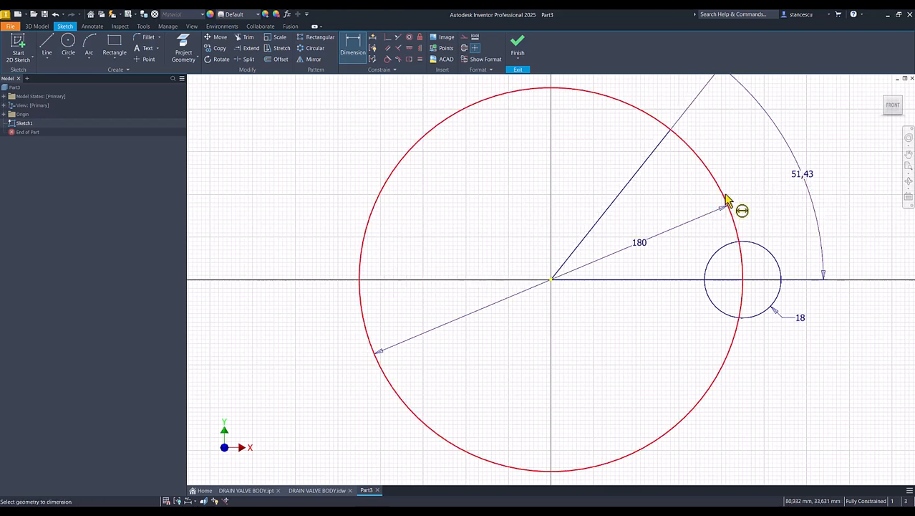
key(Escape)
- Convert the horizontal line and the sloped line from the origin to construction geometry
drag(638, 151, 592, 303)
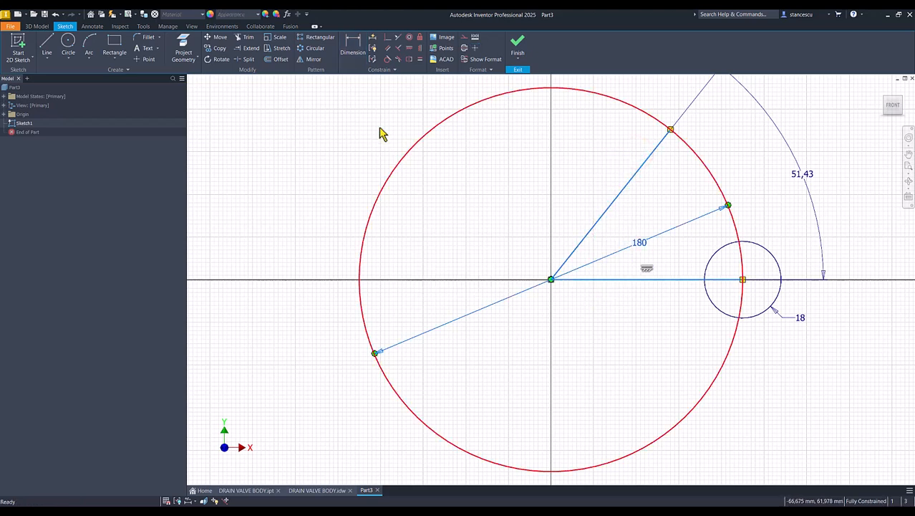
right_click(719, 126)
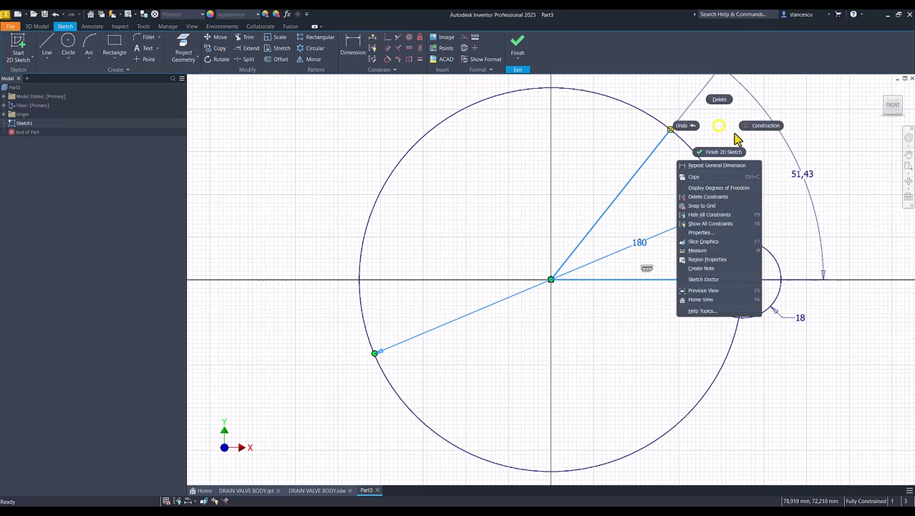
click(761, 126)
click(760, 145)
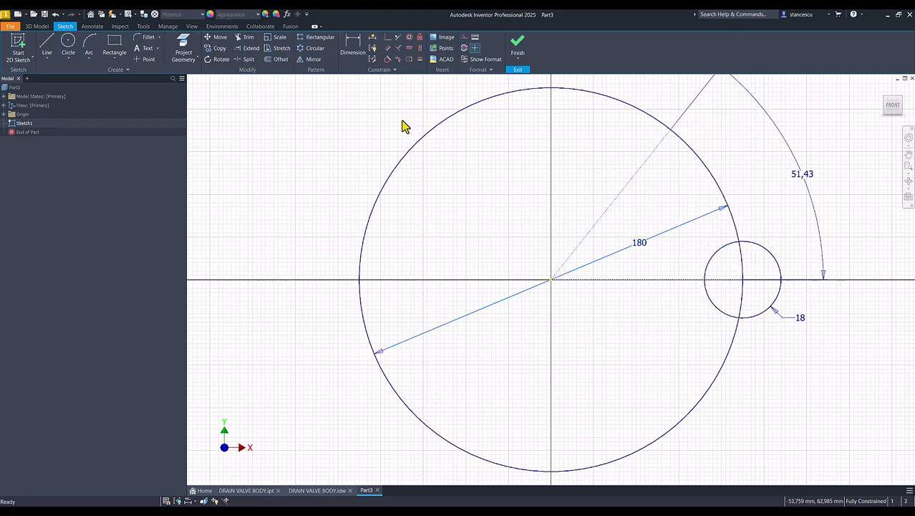
- Draw a circle with a radius of about 16 mm centred where the sloped construction line meets the 180 mm circle
click(64, 50)
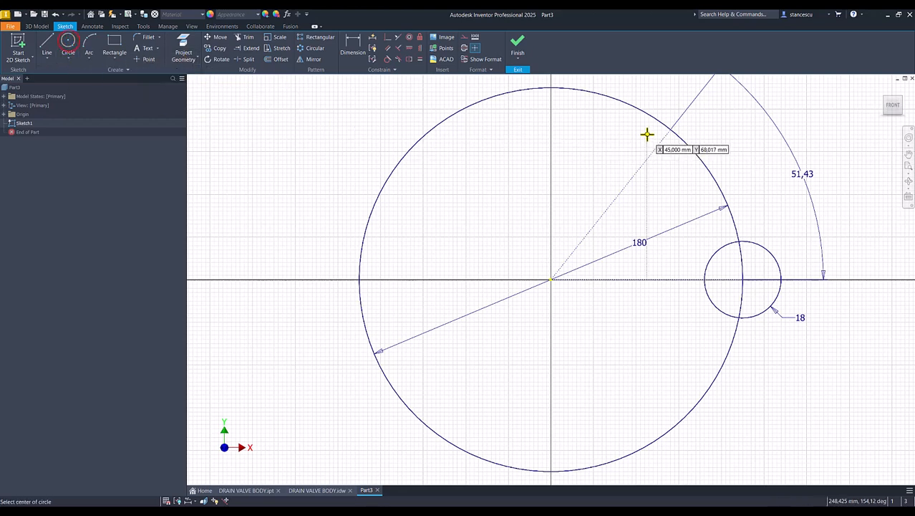
click(671, 129)
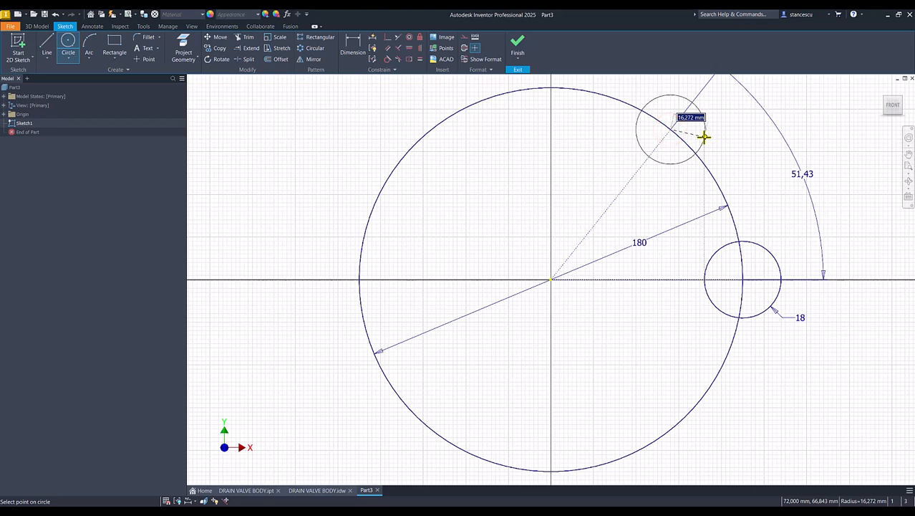
click(704, 137)
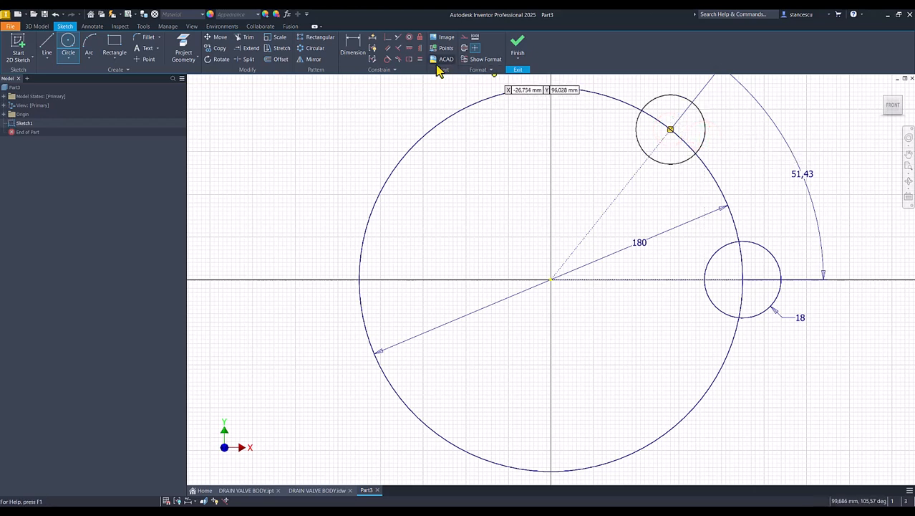
key(Escape)
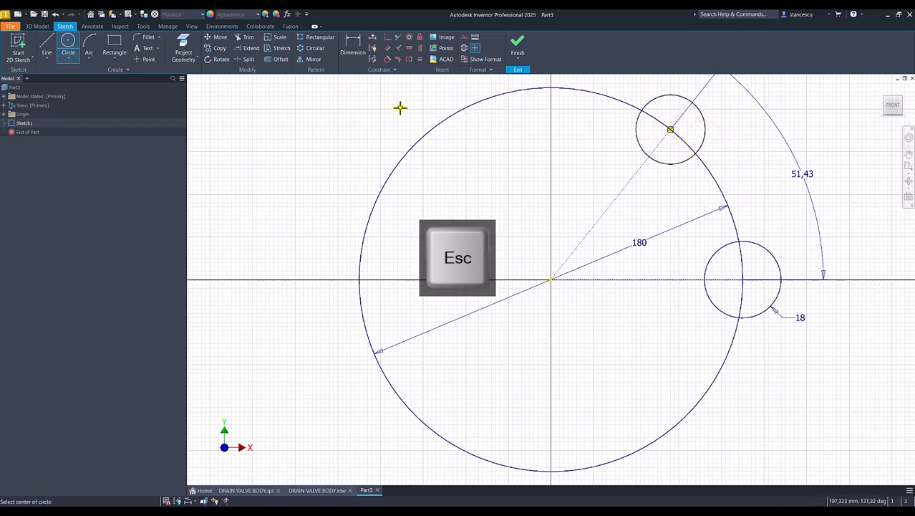
- Apply an Equal constraint between the upper small circle and the 18 mm radius circle on the horizontal axis
click(420, 59)
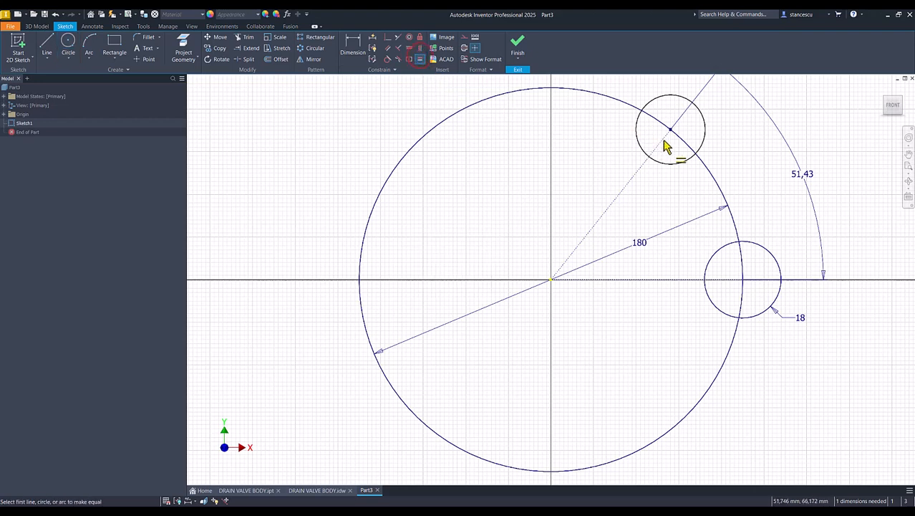
click(674, 164)
click(720, 248)
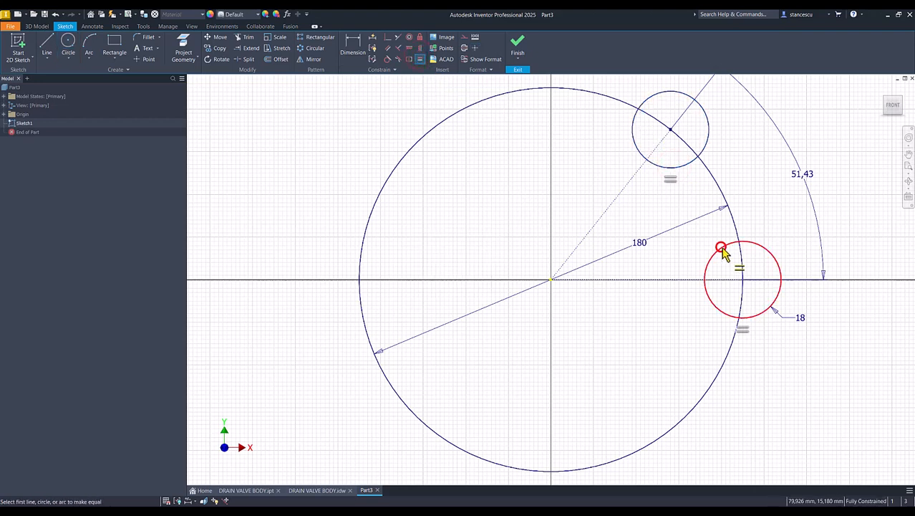
key(Home)
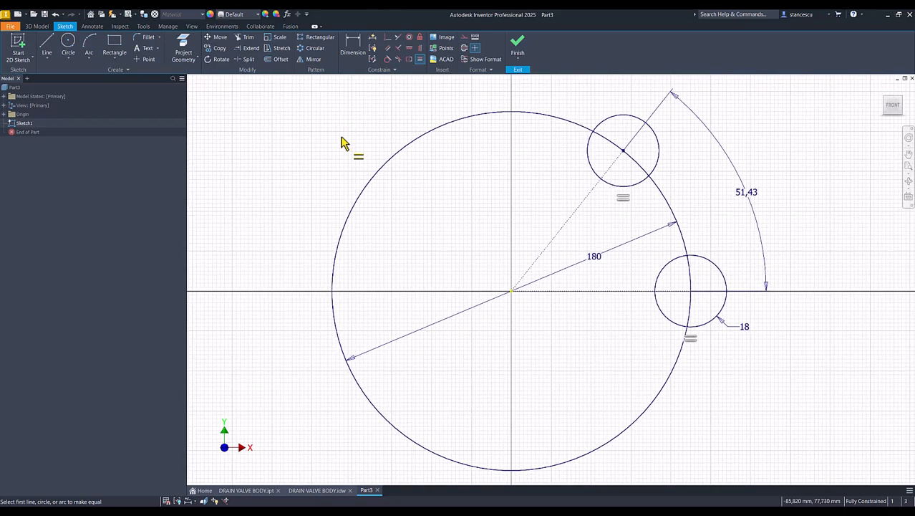
- Split the 180 mm circle at its intersections with the two small circles
click(247, 60)
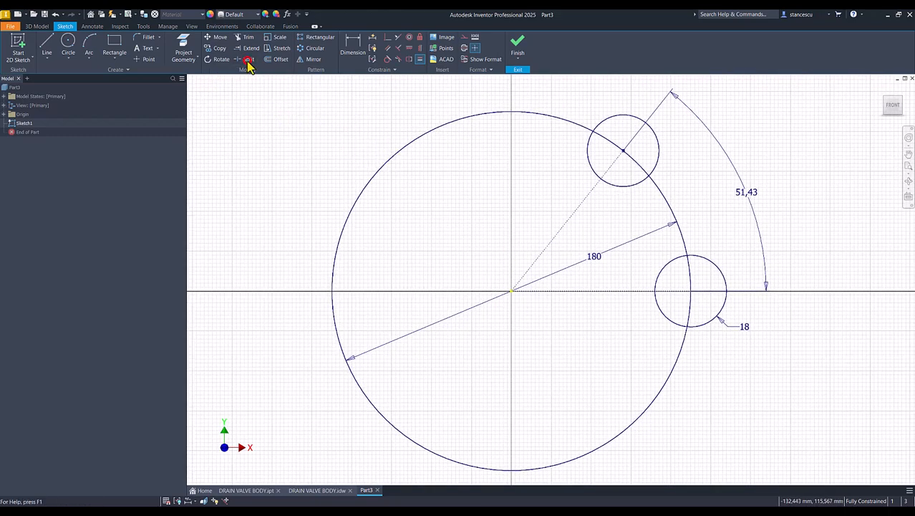
click(653, 184)
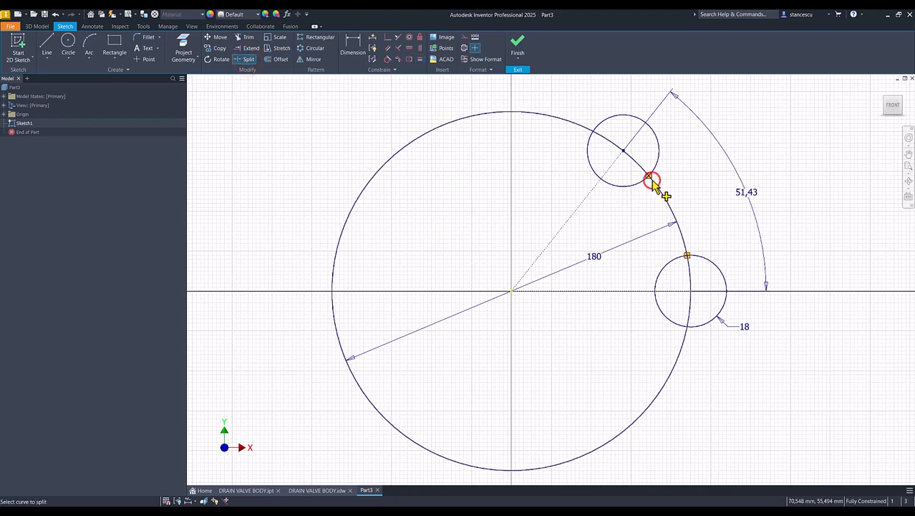
click(604, 143)
click(684, 324)
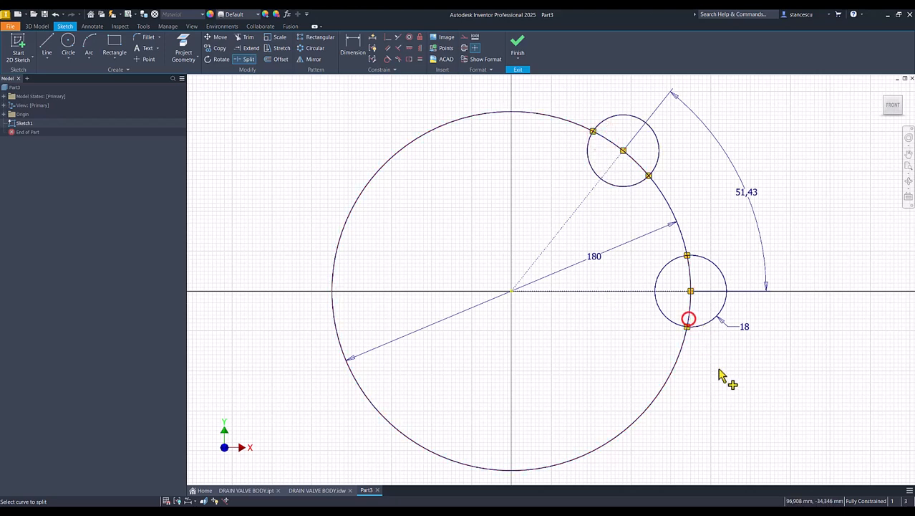
- Convert the two arcs of the 180 mm circle that lie inside the small circles to construction geometry
key(Escape)
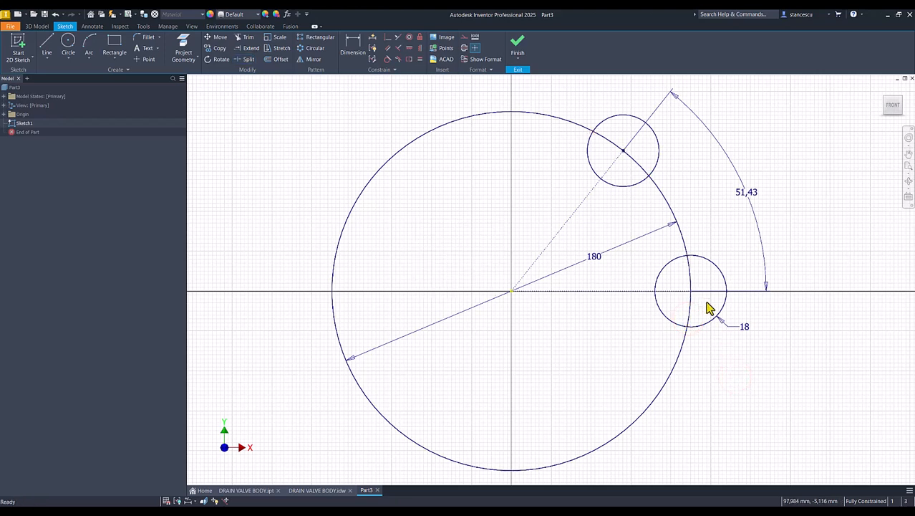
click(687, 311)
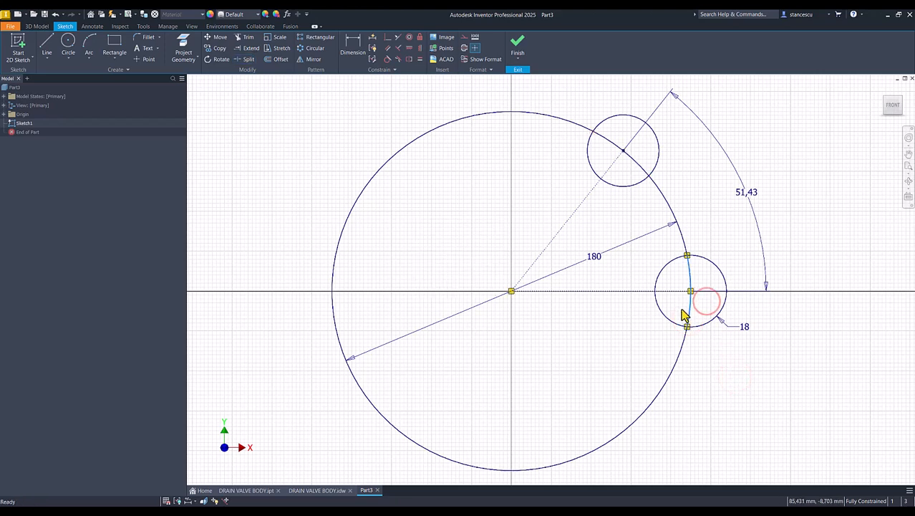
ctrl+click(607, 151)
right_click(610, 147)
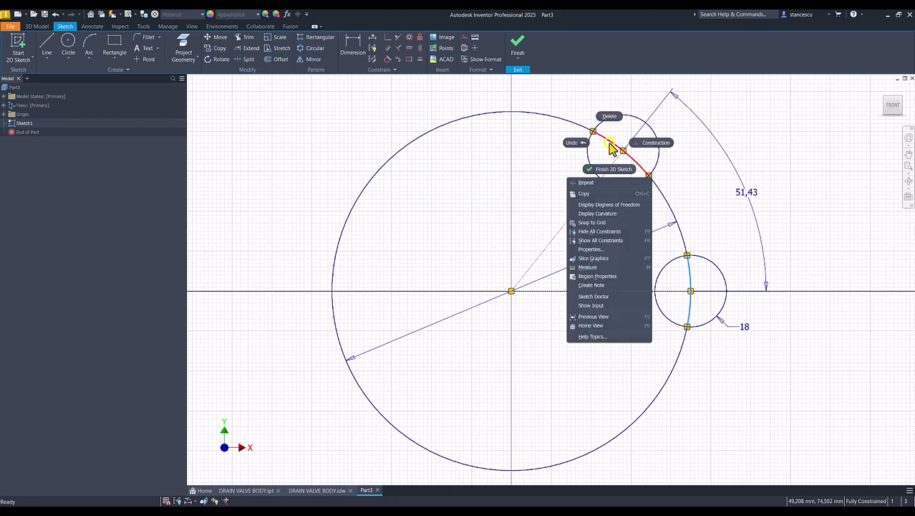
click(656, 143)
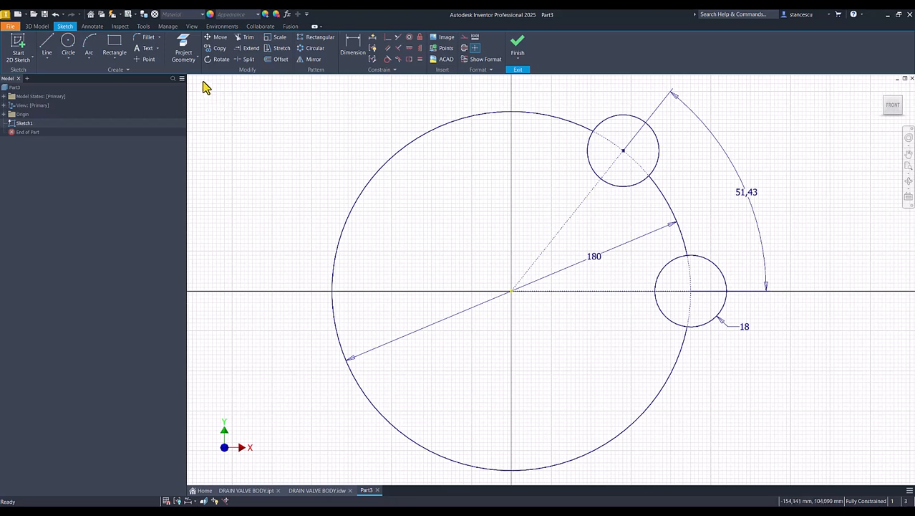
- Trim away the portions of the two small circles that lie inside the 180 mm circle
click(248, 37)
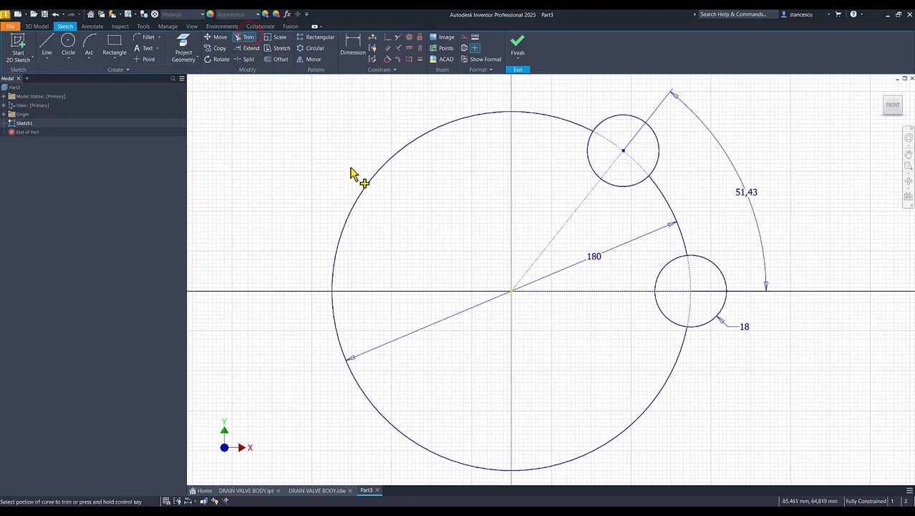
click(614, 190)
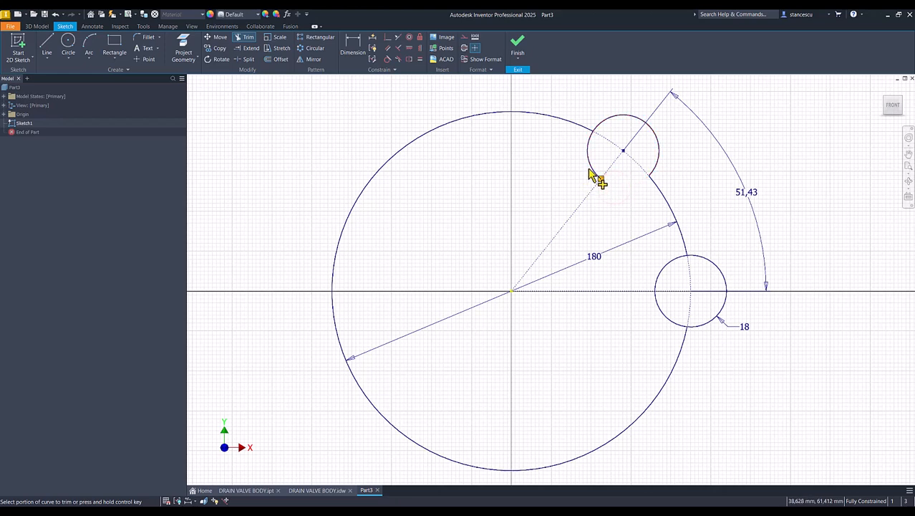
click(593, 172)
click(656, 276)
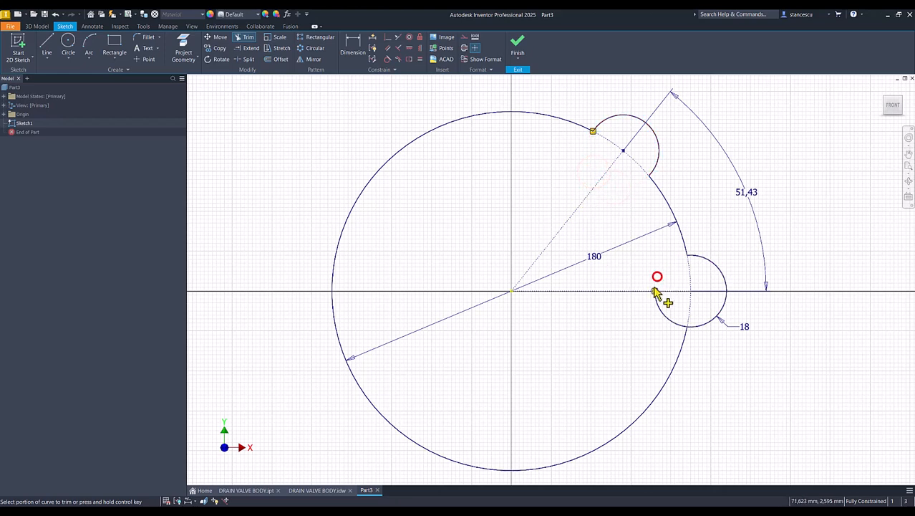
click(661, 310)
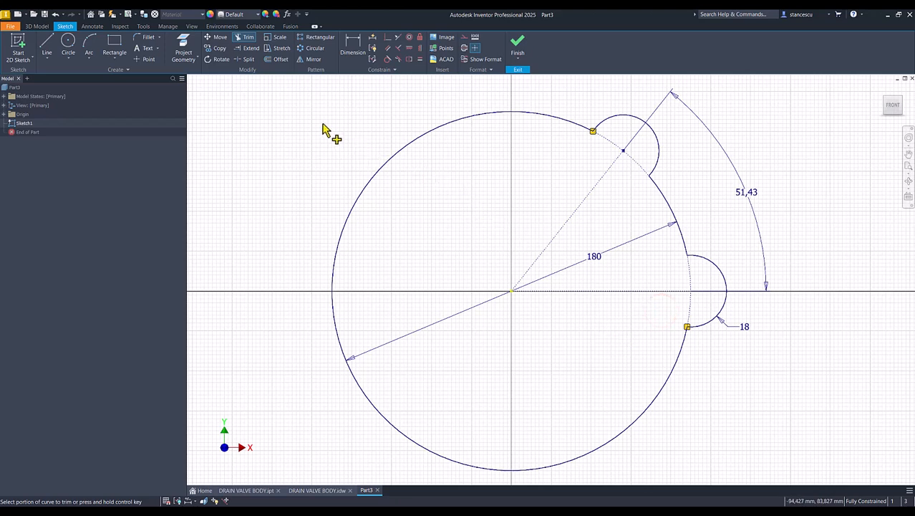
- Add 12 mm fillets where the 180 mm circle meets both sides of the horizontal-axis lobe and the lower side of the upper lobe
click(147, 38)
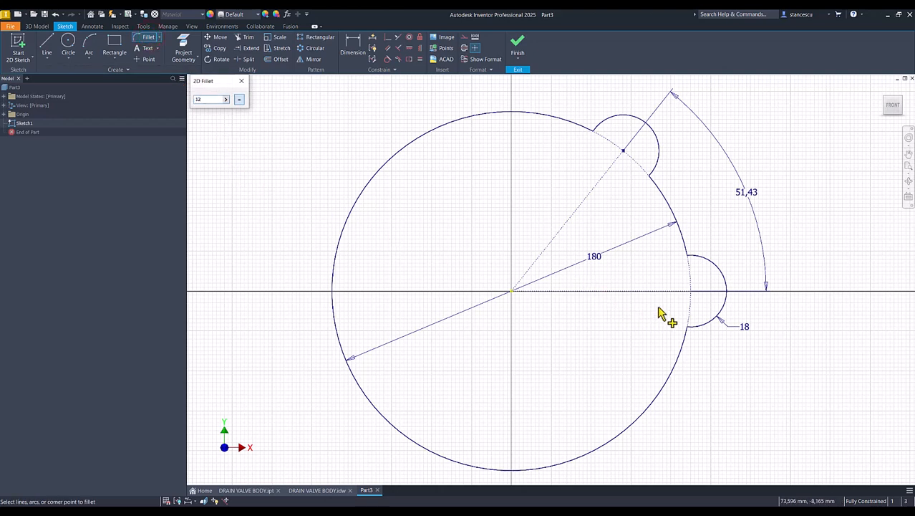
click(686, 337)
click(699, 325)
click(698, 260)
click(689, 245)
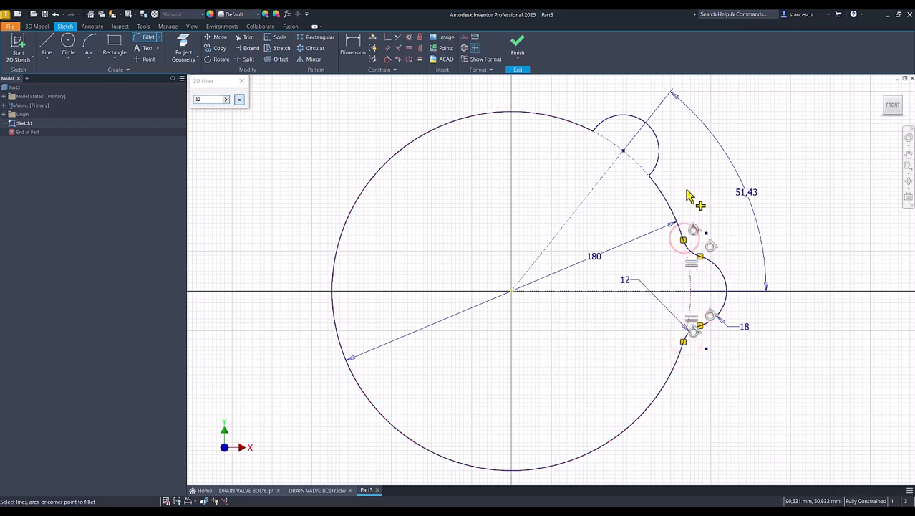
click(657, 171)
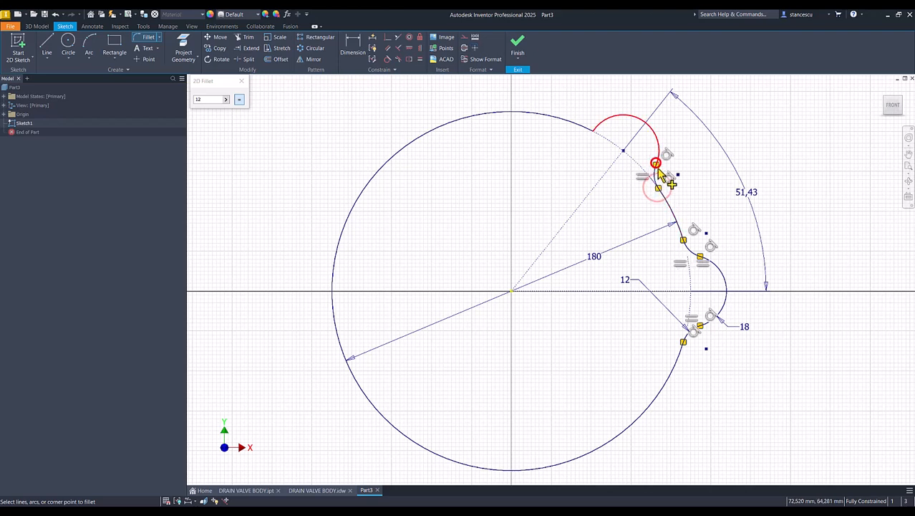
key(Escape)
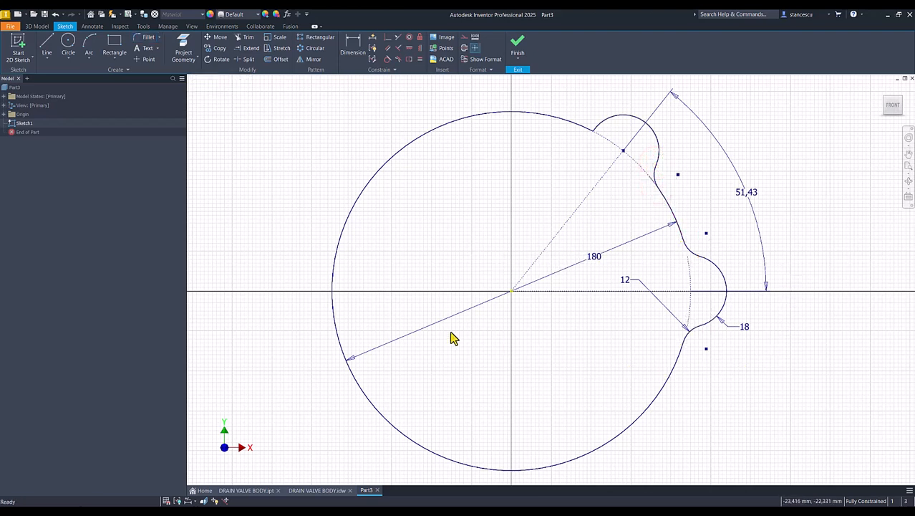
- Draw two lines to the origin, one from the lowest fillet's outer end and one from the upper lobe's fillet end, closing a sector
click(46, 49)
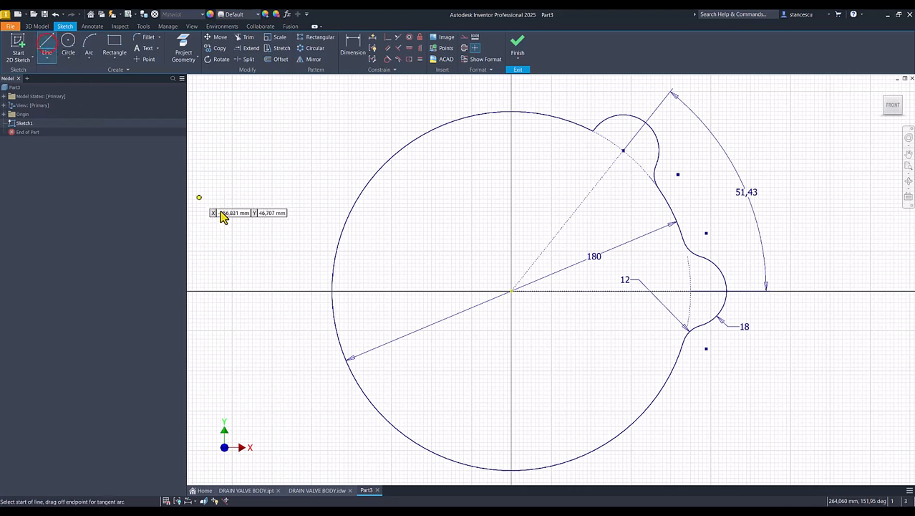
click(685, 331)
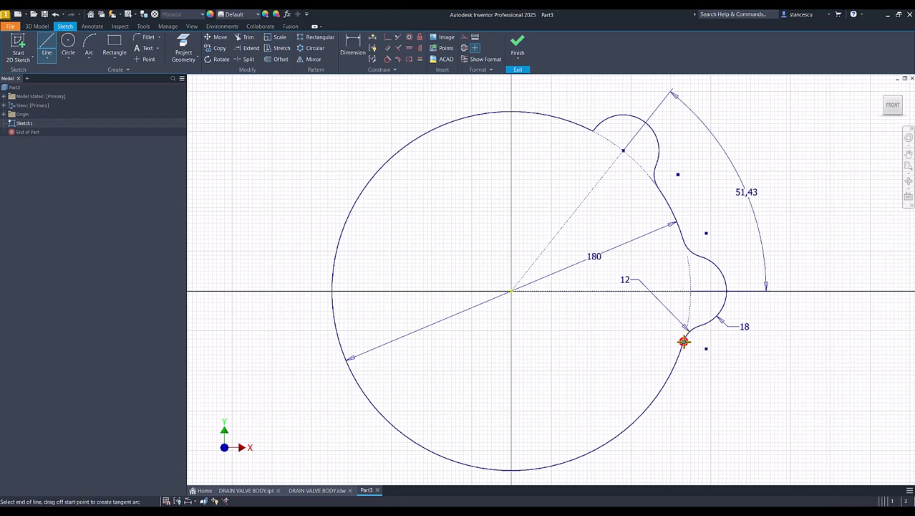
double_click(511, 291)
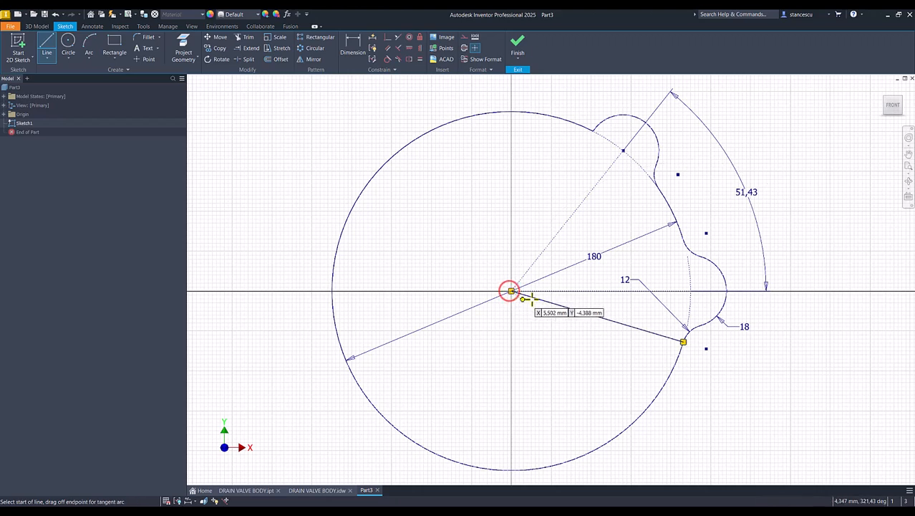
click(656, 190)
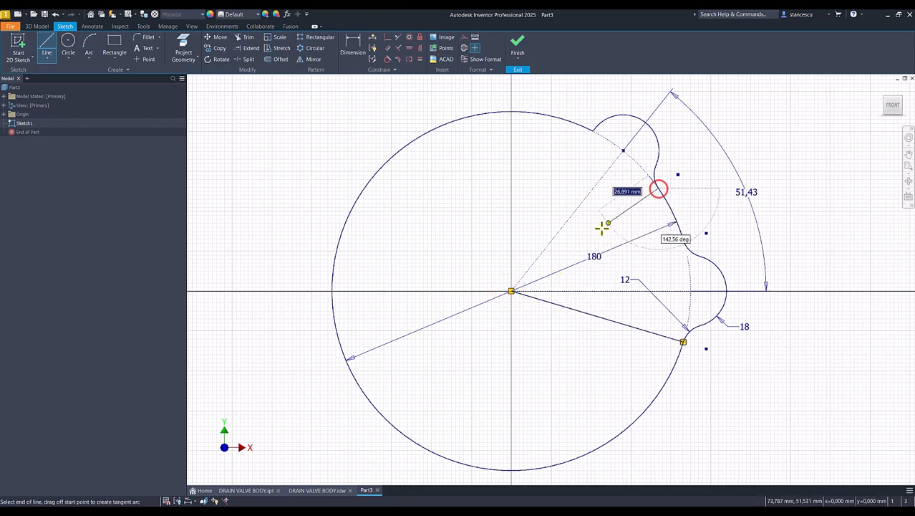
double_click(511, 291)
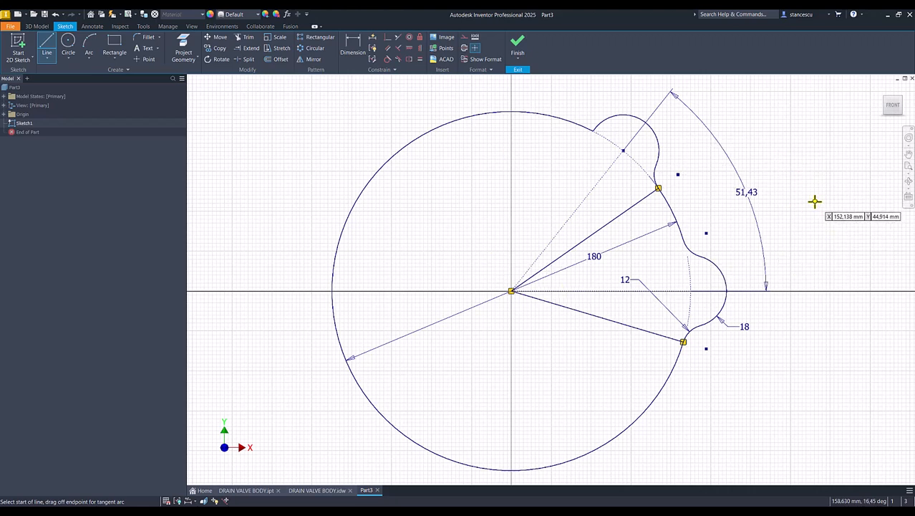
- Finish the sketch and extrude the closed one-lobe sector symmetrically by 21 mm
click(519, 47)
key(Num_Lock)
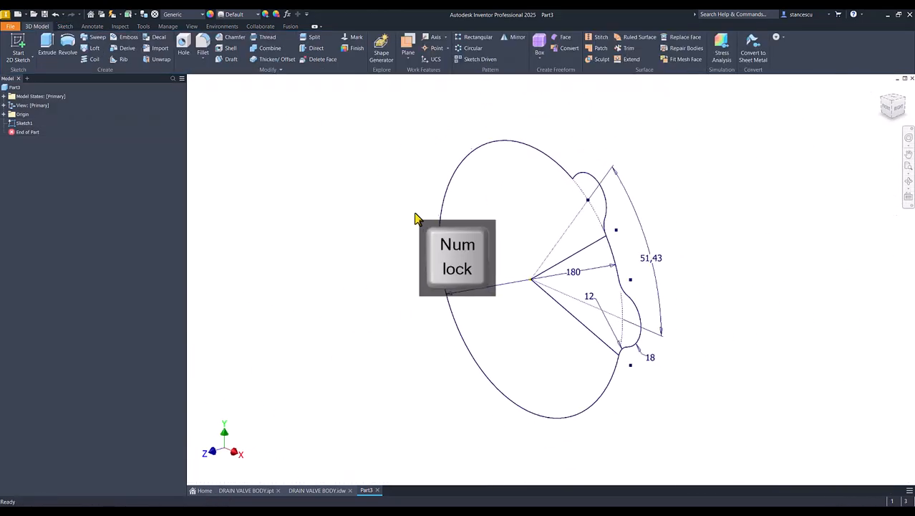
click(46, 49)
click(576, 284)
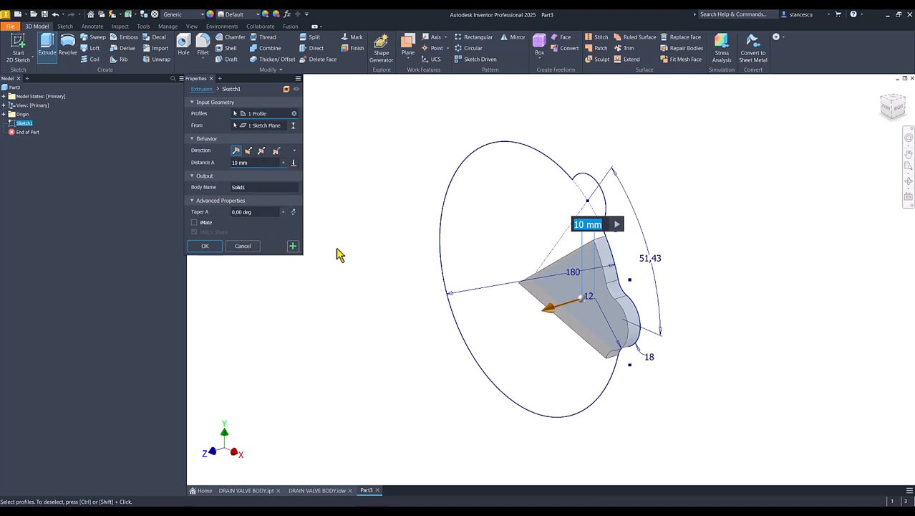
text(21)
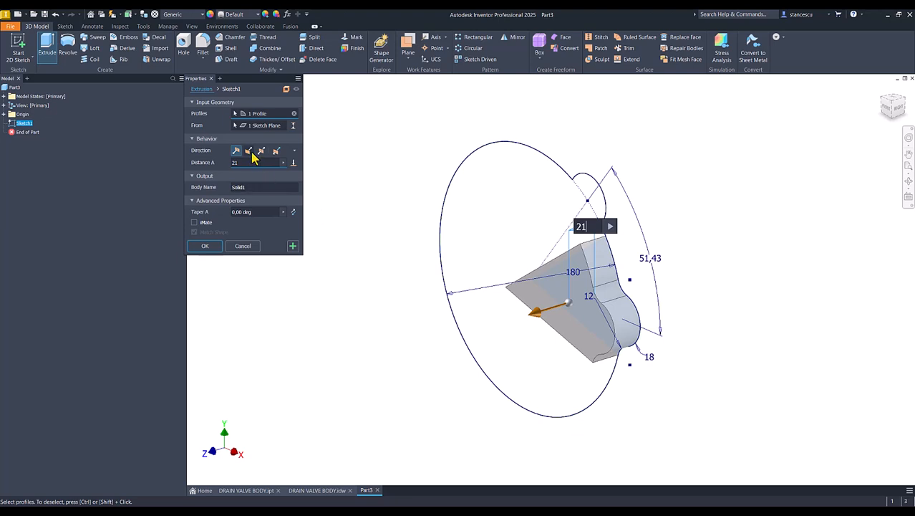
click(261, 150)
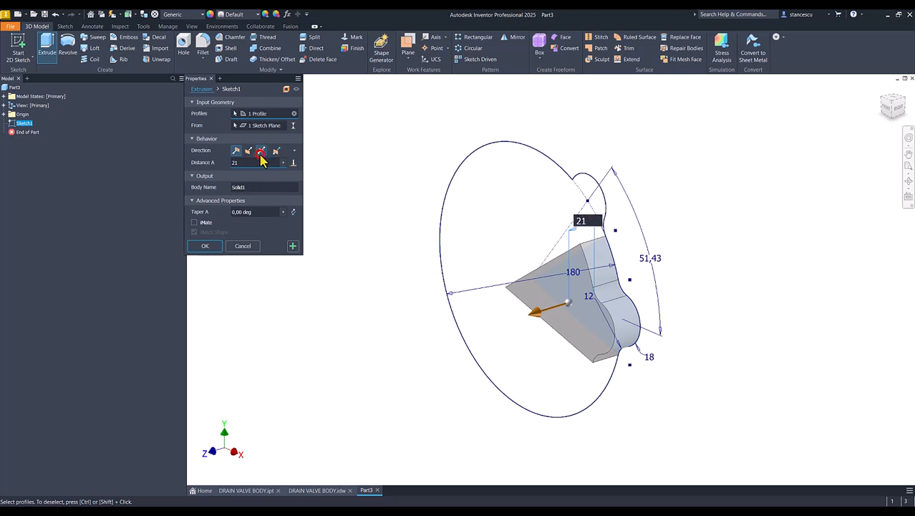
click(205, 246)
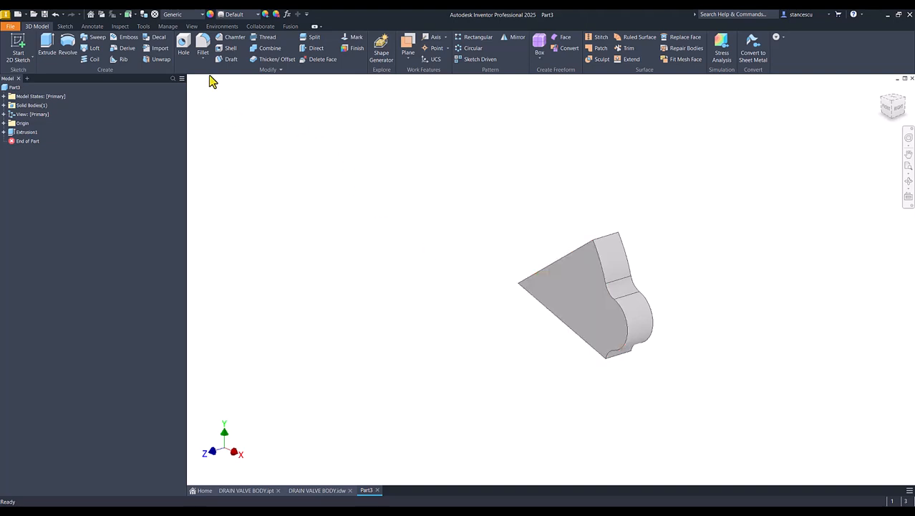
- Place a simple 18 mm through-all hole concentric with the rounded lobe on the sector's front face
click(184, 46)
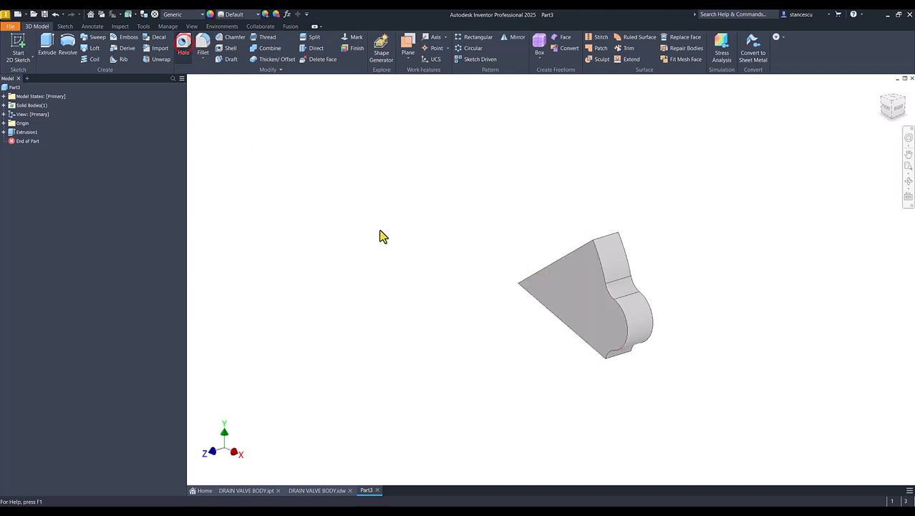
click(612, 337)
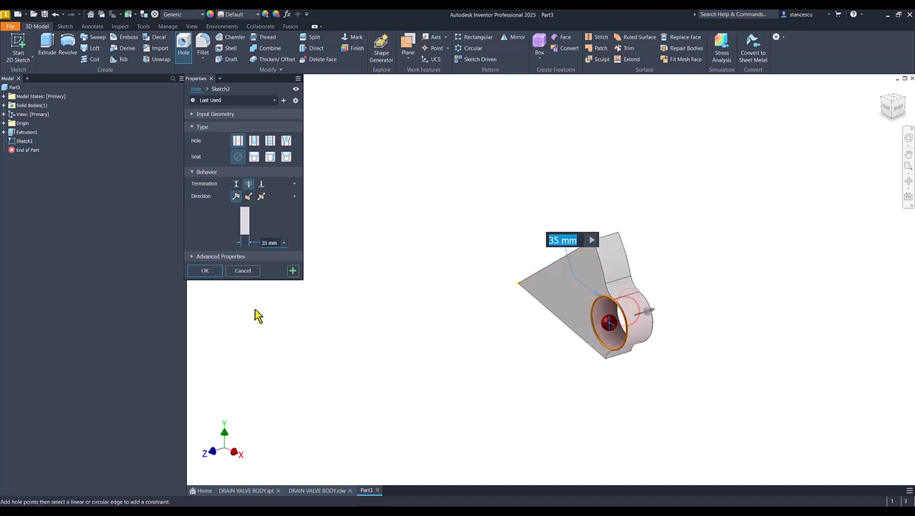
click(268, 242)
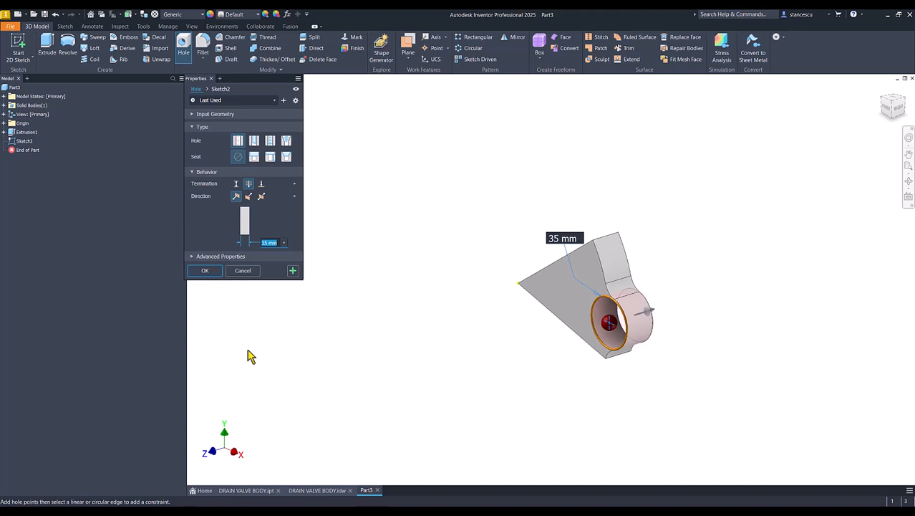
text(18)
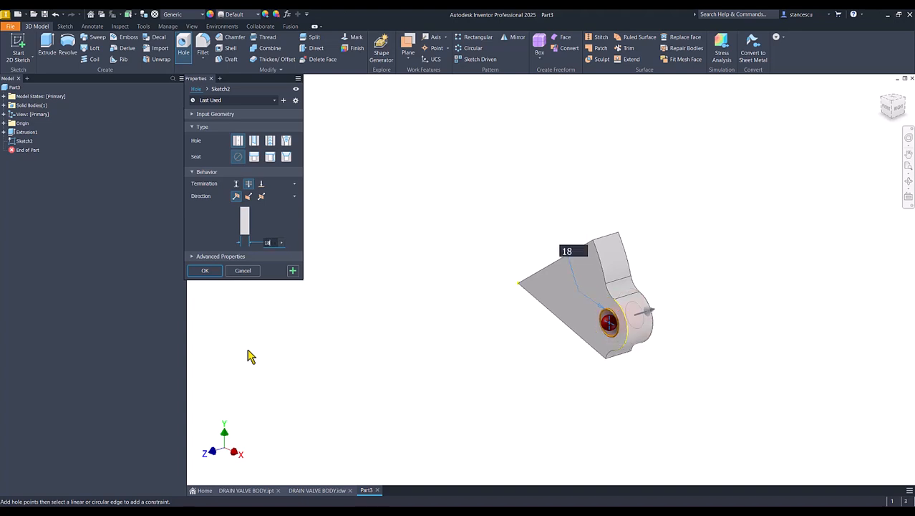
click(205, 271)
- Circular-pattern the whole solid around the sector's apex edge with 7 occurrences over 360 degrees
click(359, 266)
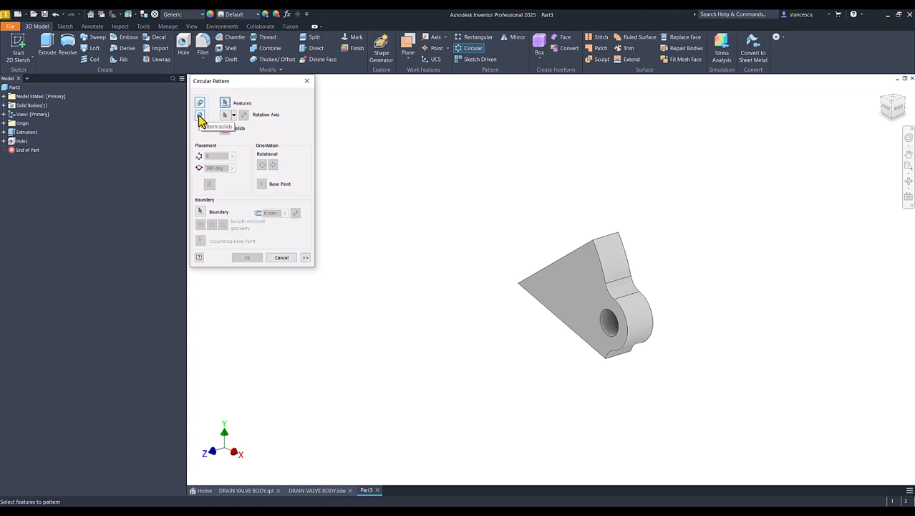
click(200, 116)
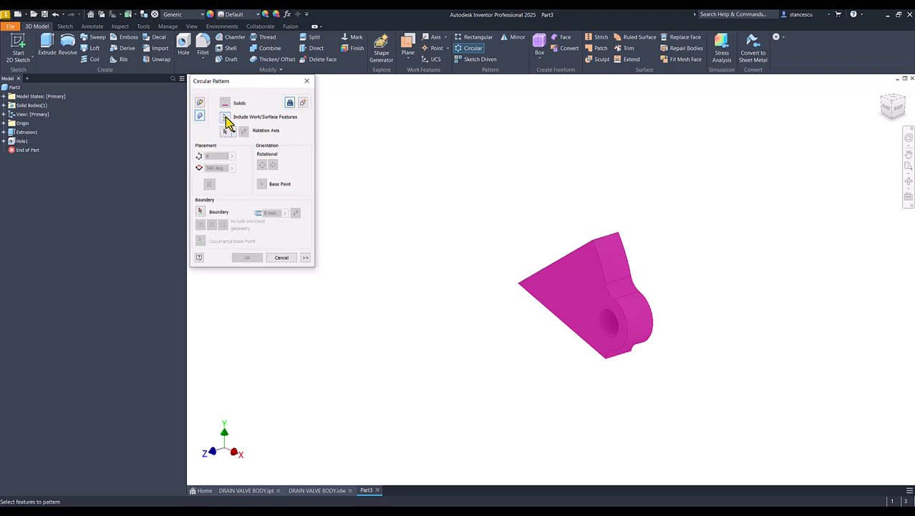
click(227, 118)
shift+middle_drag(349, 174, 540, 294)
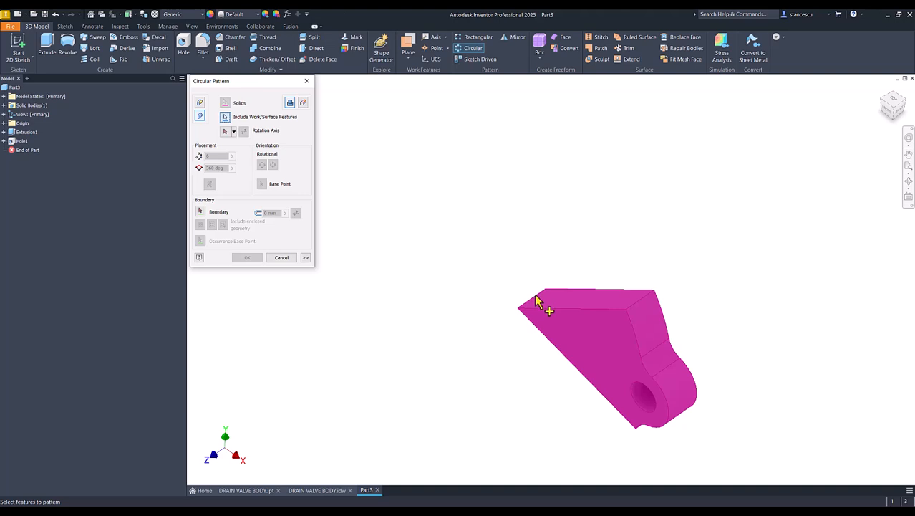
click(538, 301)
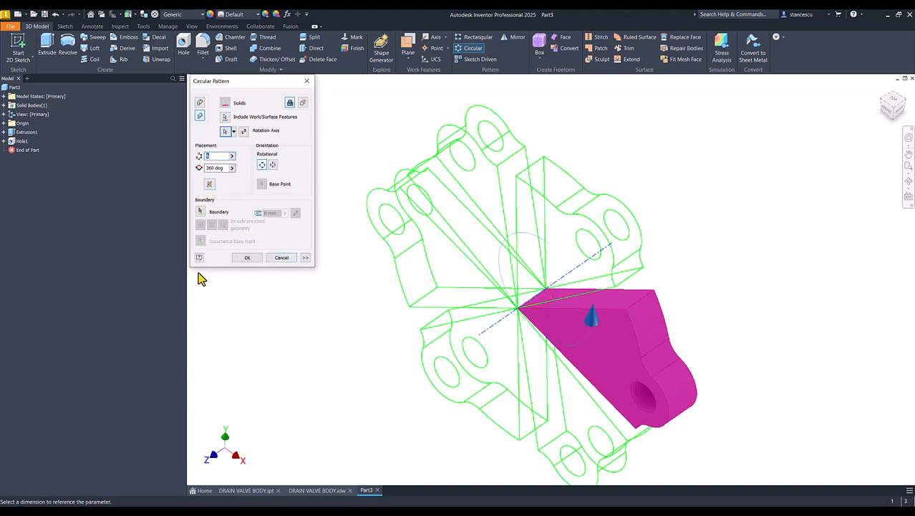
text(7)
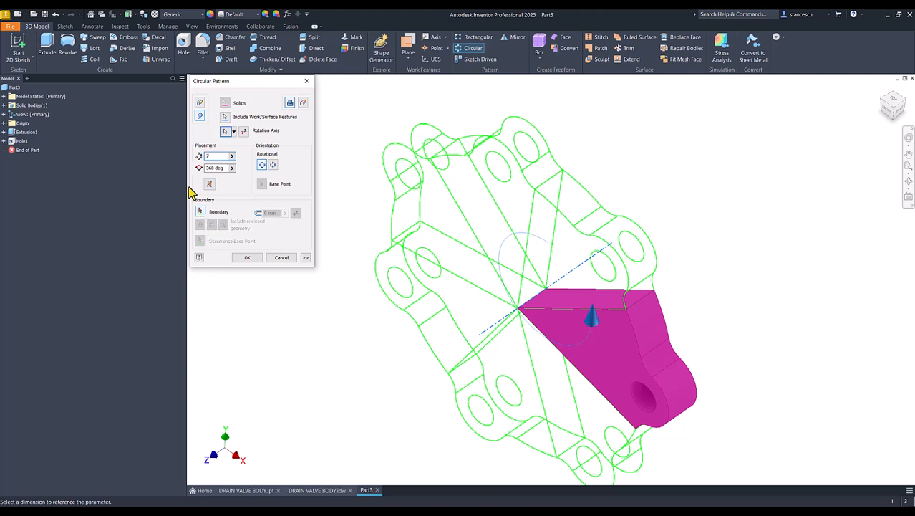
click(249, 257)
key(F6)
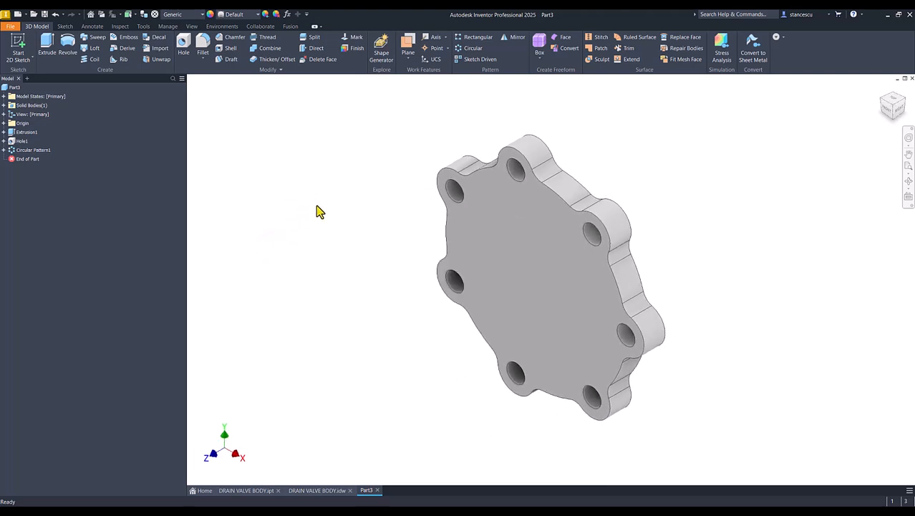
click(323, 492)
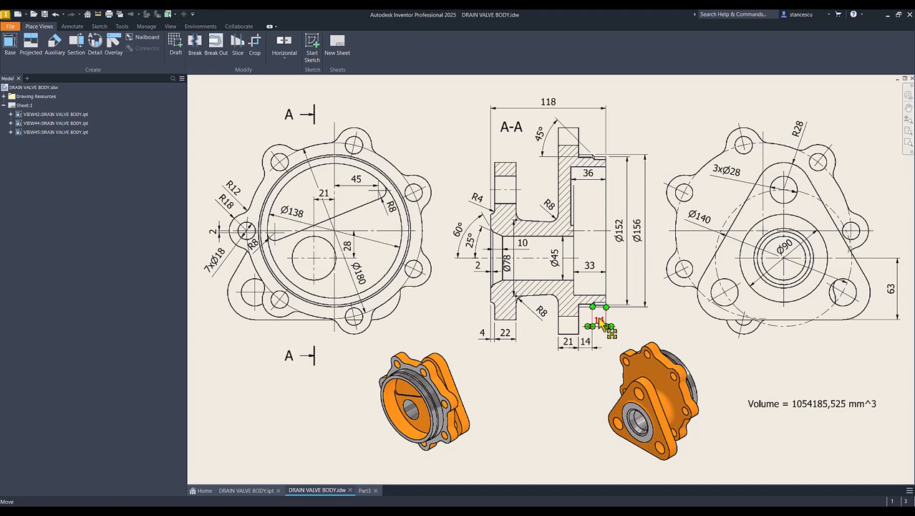
click(365, 491)
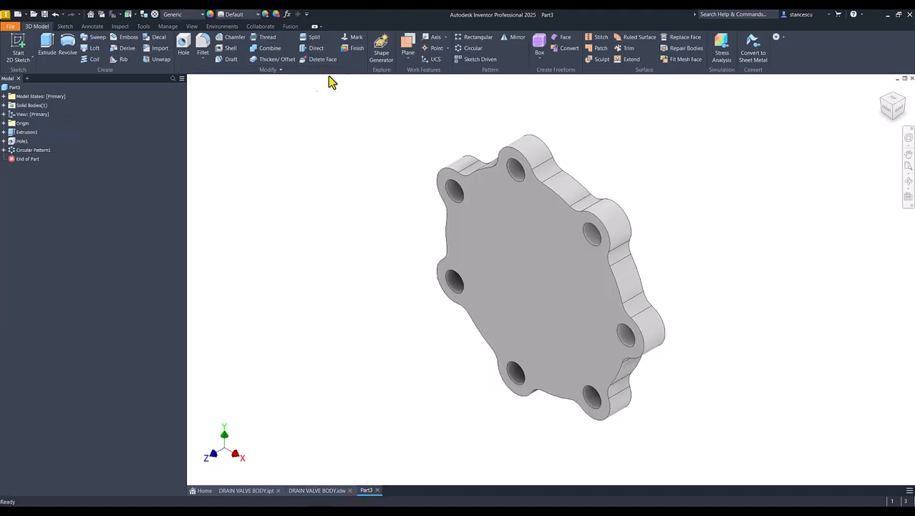
click(408, 49)
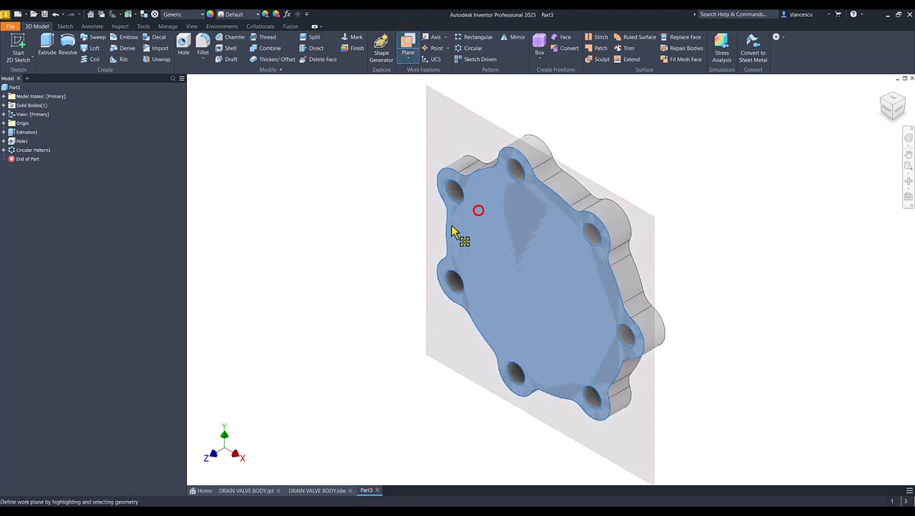
drag(459, 228, 401, 259)
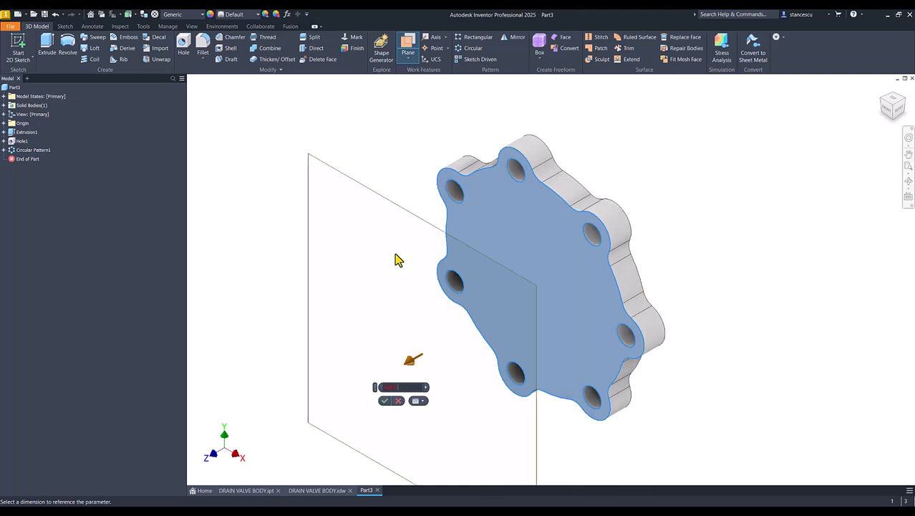
text(-14-14)
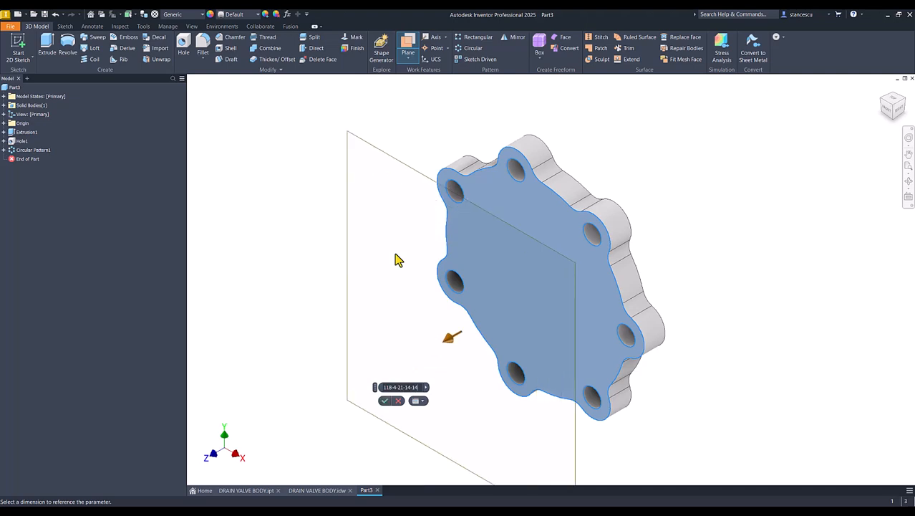
click(383, 401)
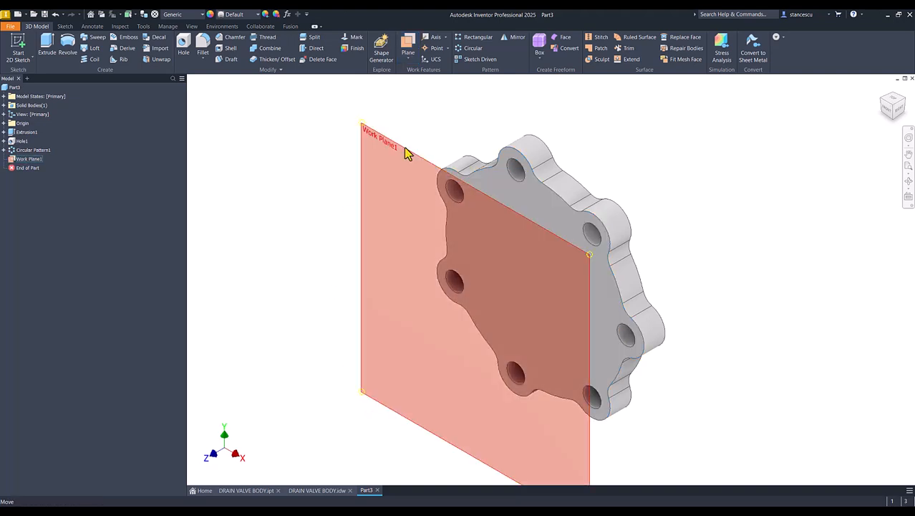
- Start a new sketch on the work plane offset from the flange, after checking the drain valve drawing
click(317, 491)
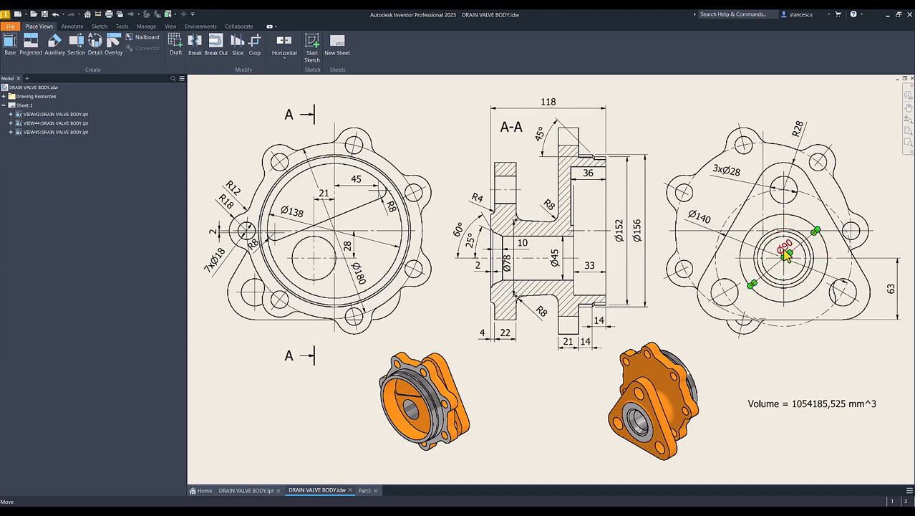
click(365, 490)
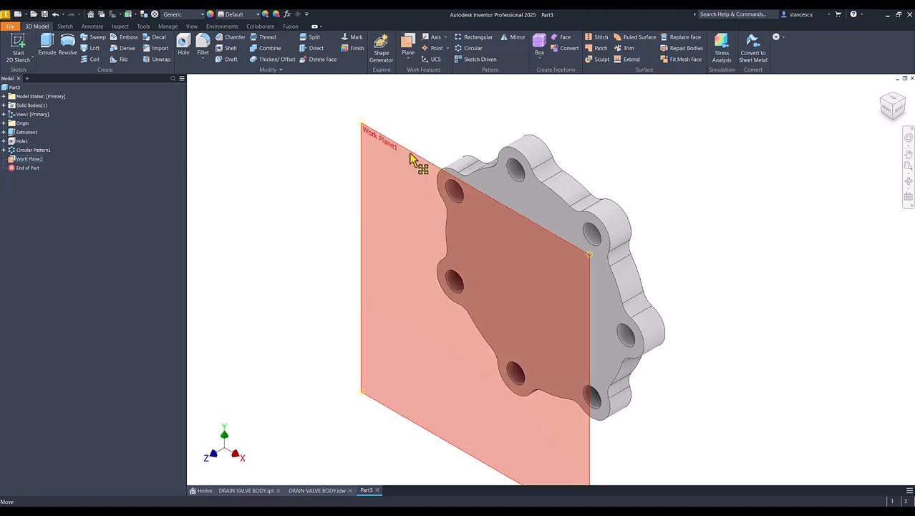
click(409, 156)
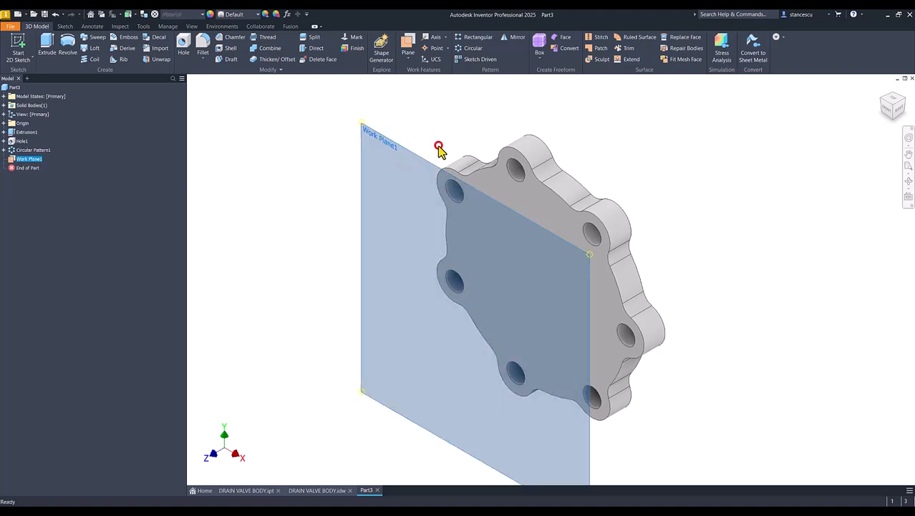
click(438, 147)
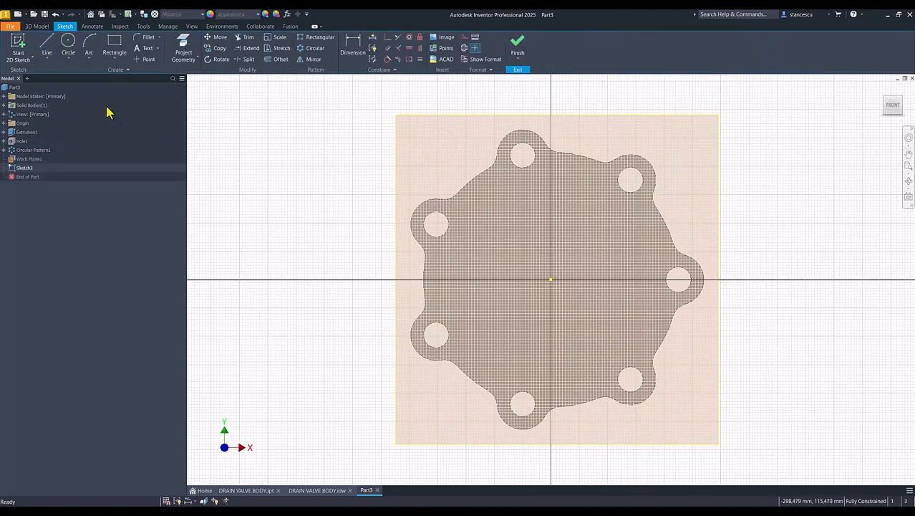
- Draw a two-point rectangle from the origin, 21 mm to the right and 28 mm downward
click(115, 44)
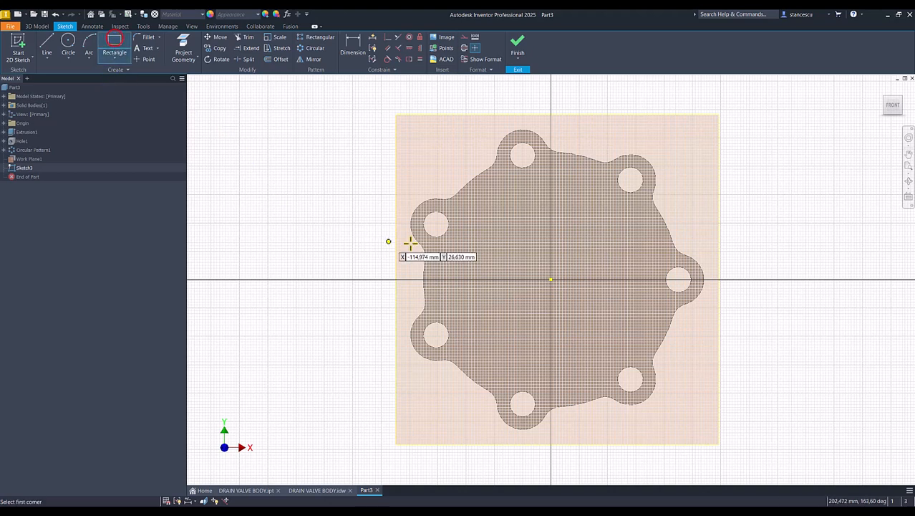
click(549, 279)
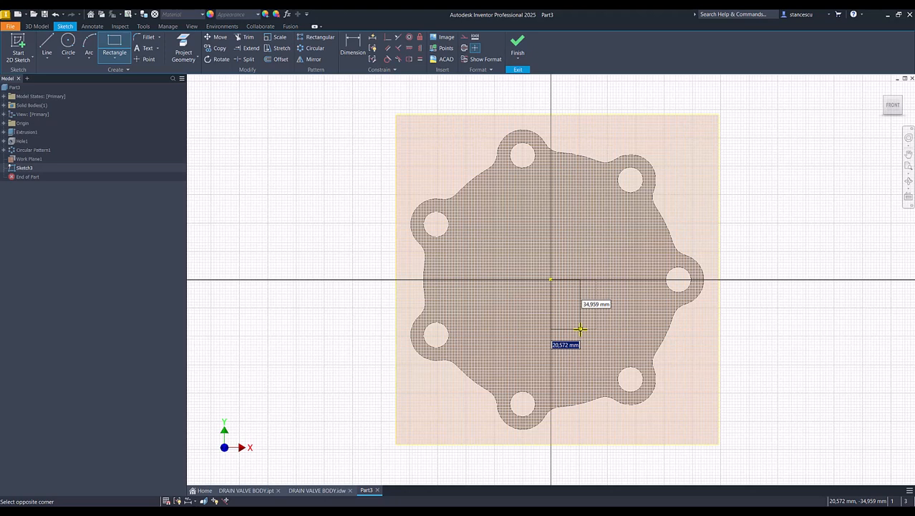
text(21)
key(Tab)
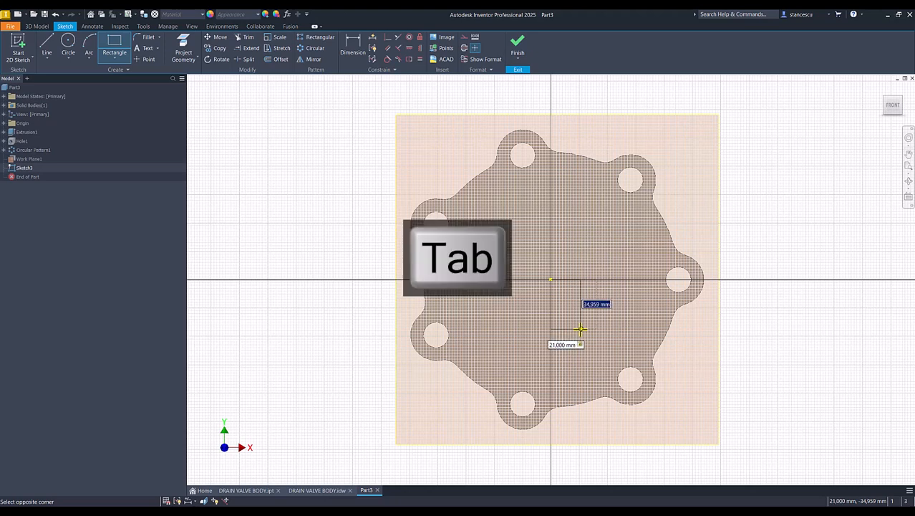
text(28)
key(Return)
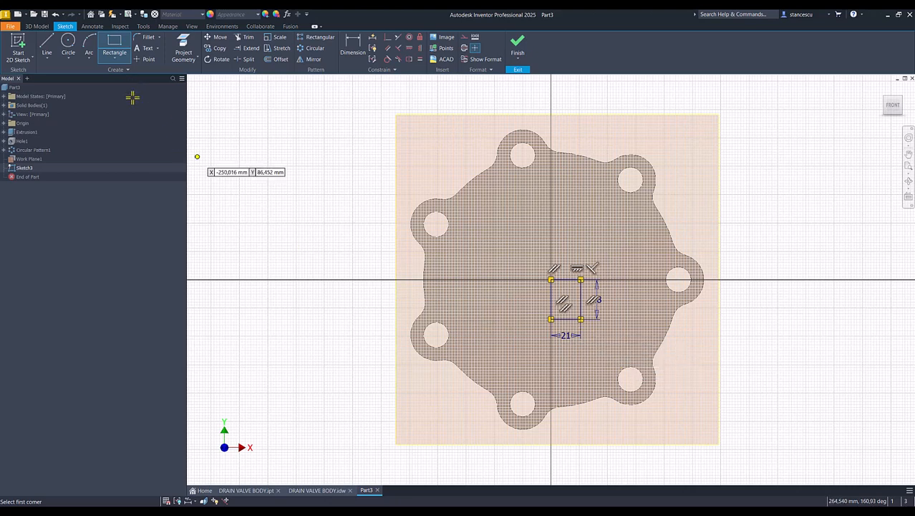
- Convert all four sides of the 21 by 28 mm rectangle to construction geometry
key(Escape)
drag(513, 256, 630, 365)
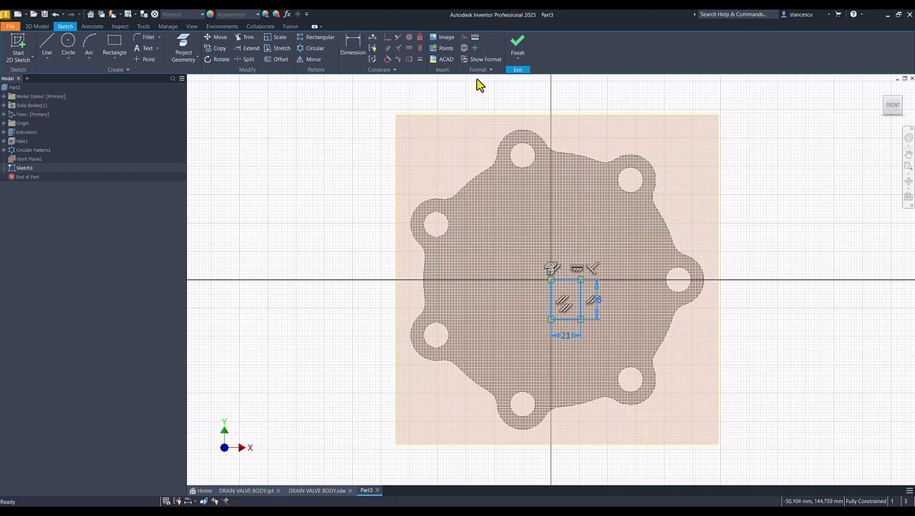
right_click(745, 212)
click(782, 215)
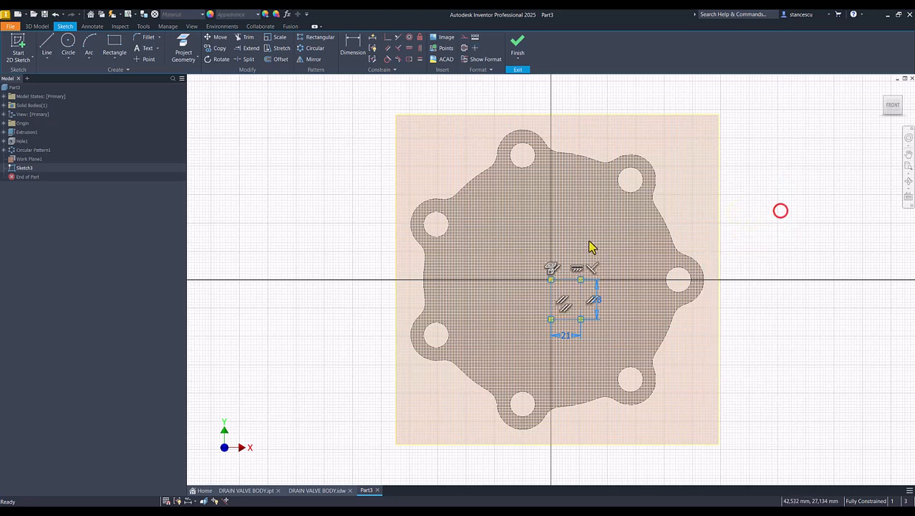
click(334, 197)
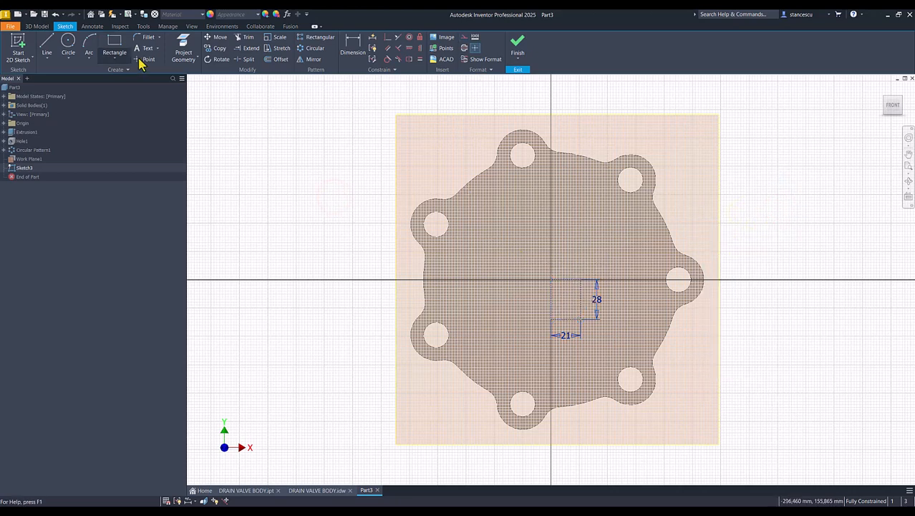
- Draw a three-sided polygon centred on the construction rectangle's lower-right corner and constrain its base to be horizontal
click(113, 60)
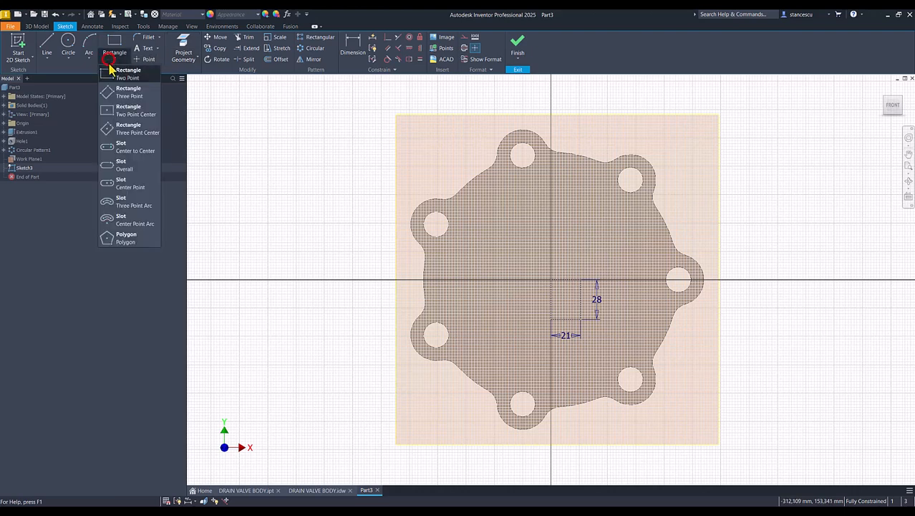
click(131, 239)
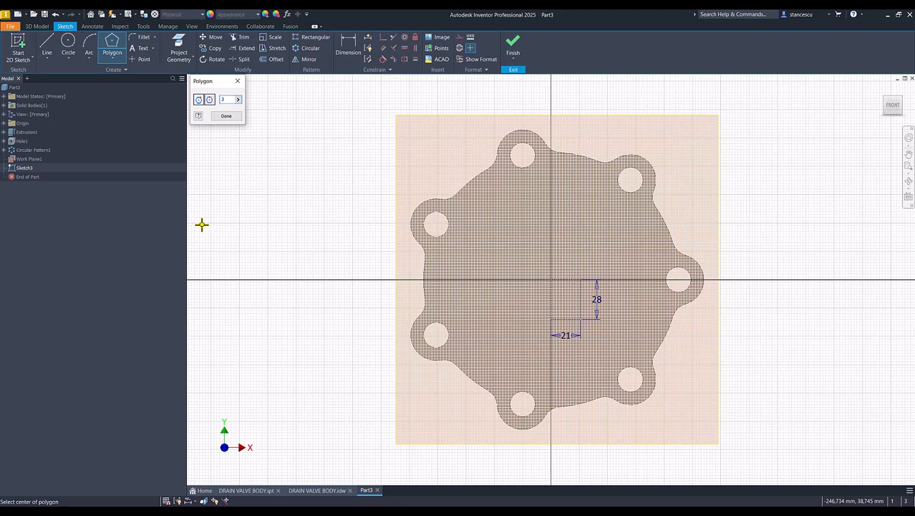
click(580, 318)
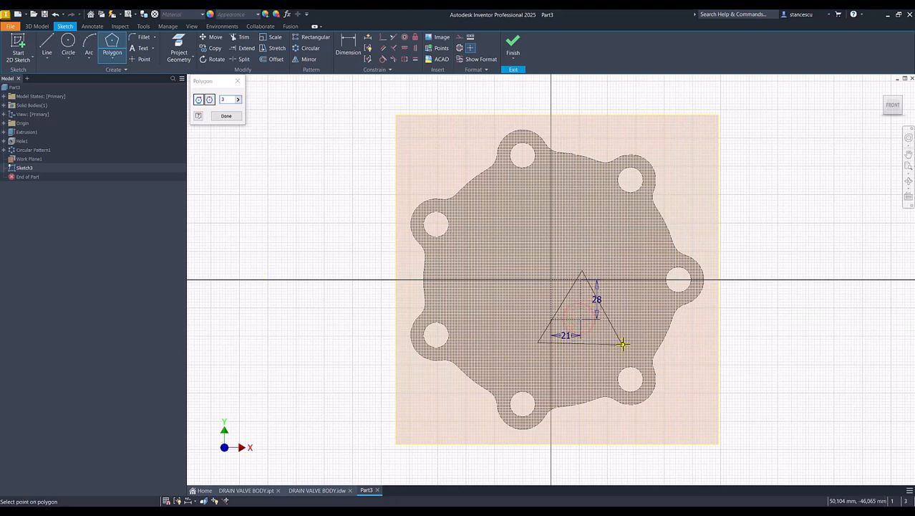
click(673, 369)
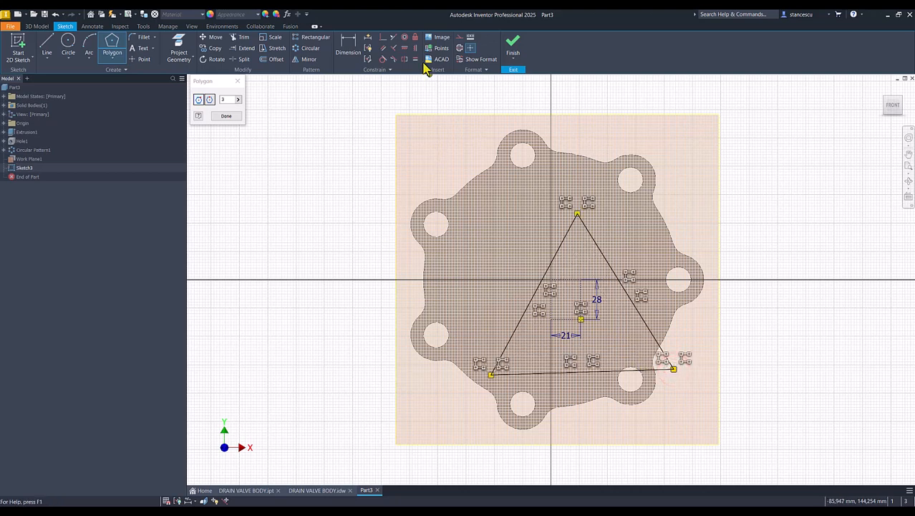
click(403, 50)
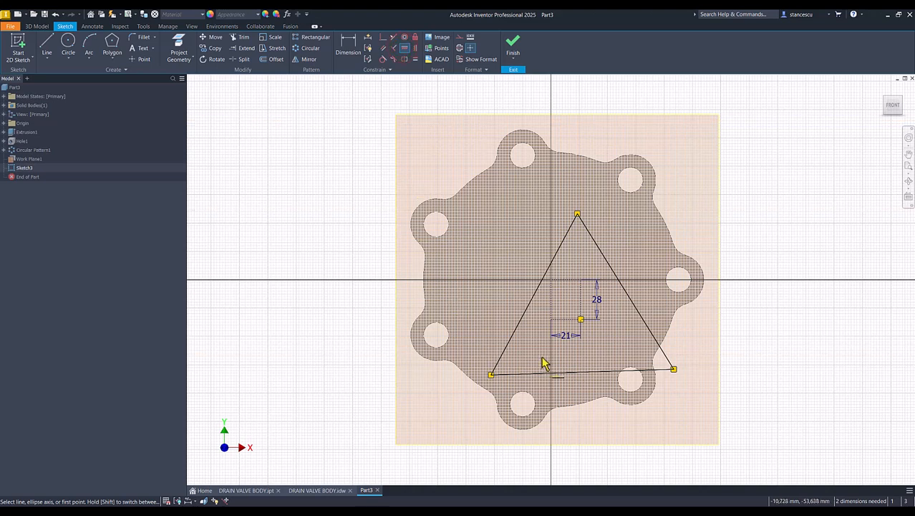
click(598, 378)
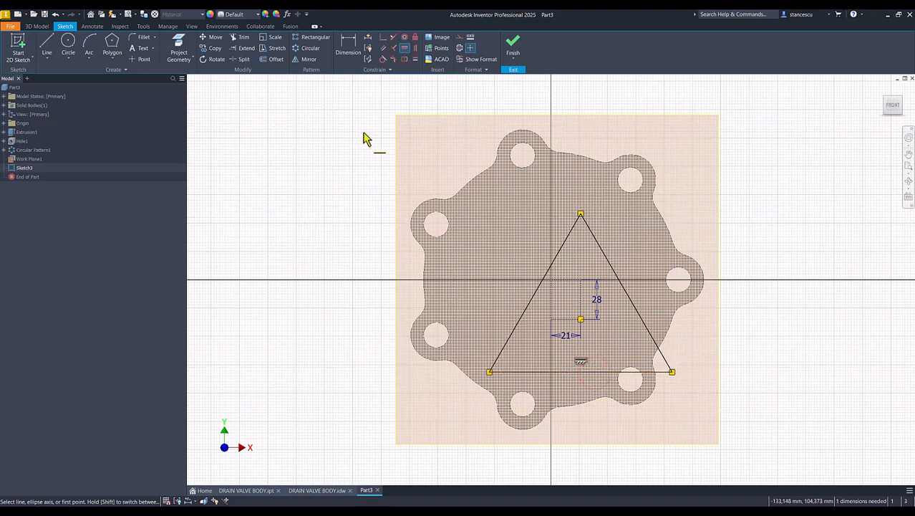
- Dimension the distance from the triangle's centre to its base as 63 mm, following the drawing
click(298, 491)
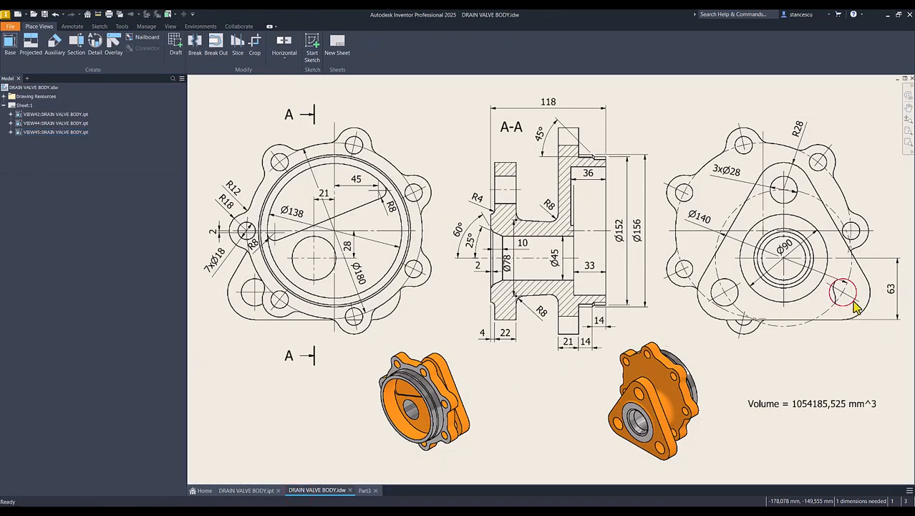
click(891, 294)
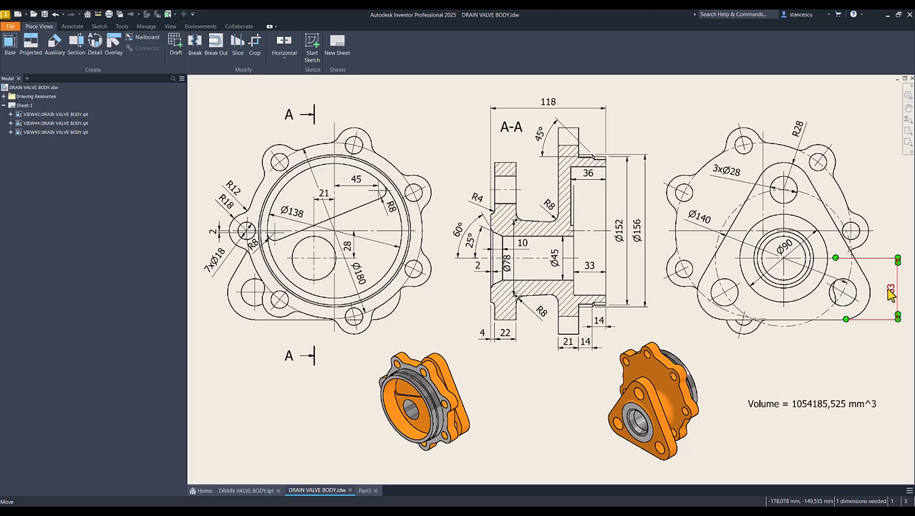
click(365, 490)
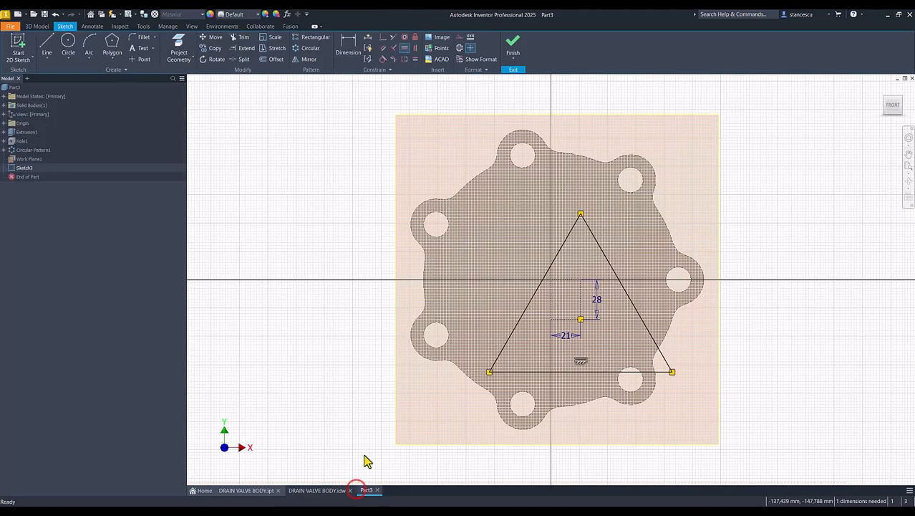
click(348, 44)
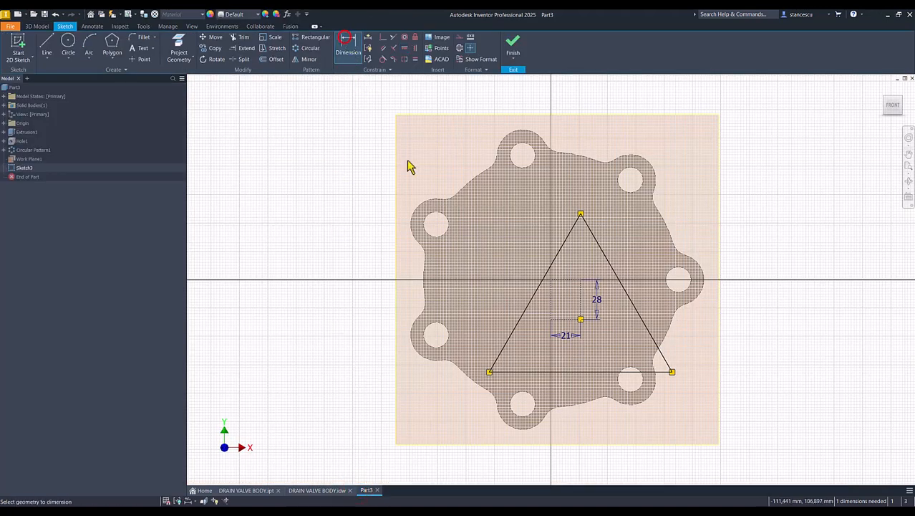
click(580, 318)
click(601, 372)
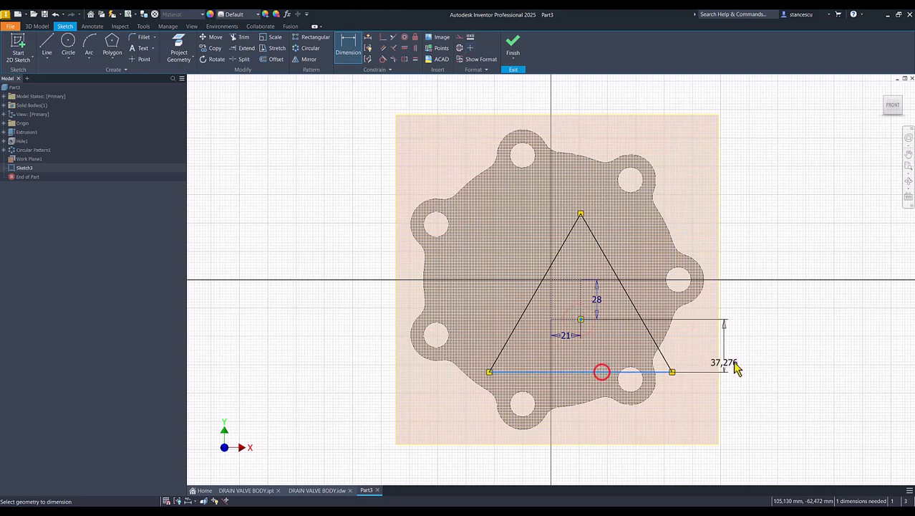
click(764, 347)
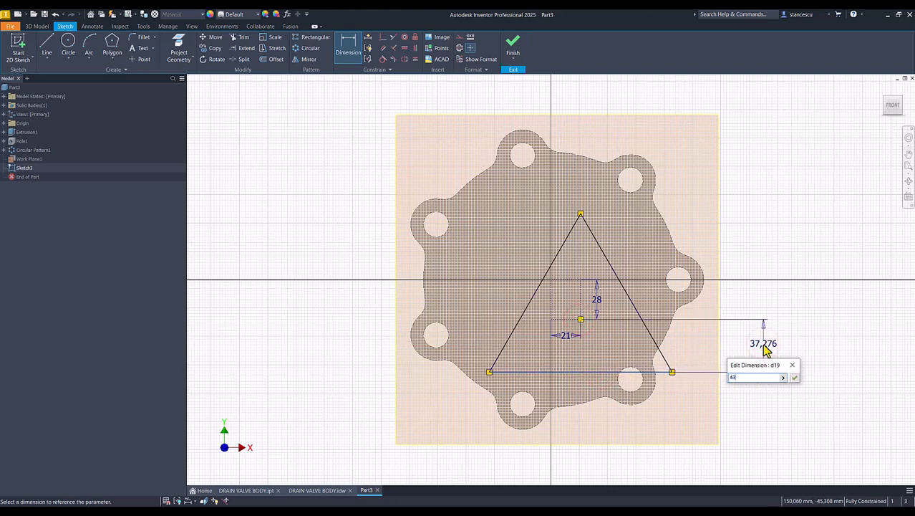
key(Return)
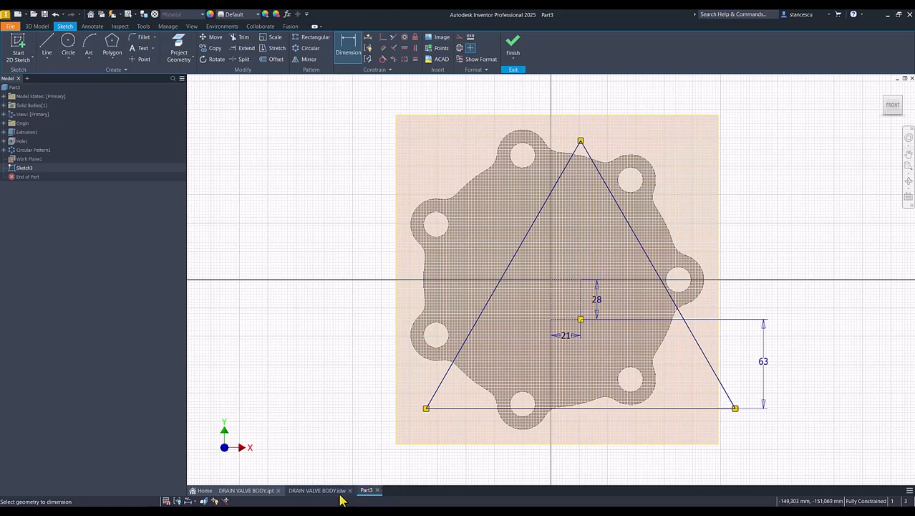
- Following the R28 callout on the drawing, round all three corners of the triangle with 28 mm fillets
click(323, 492)
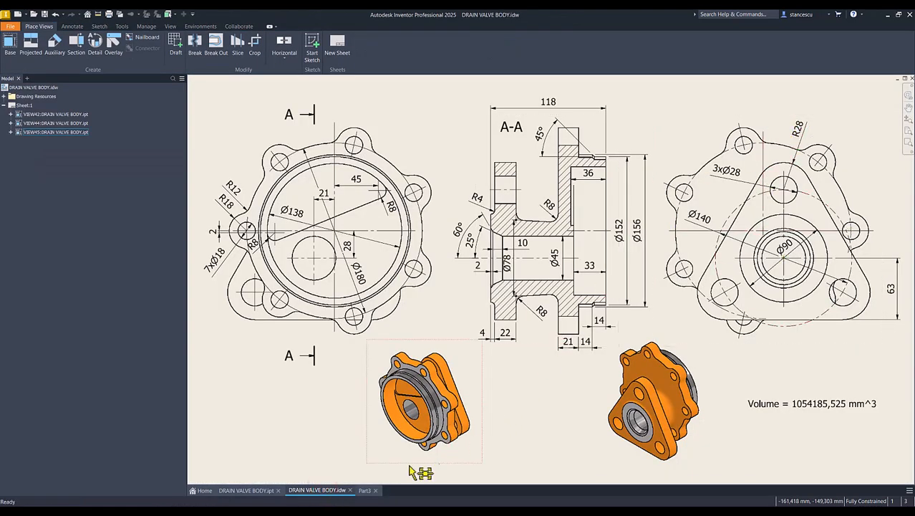
click(364, 492)
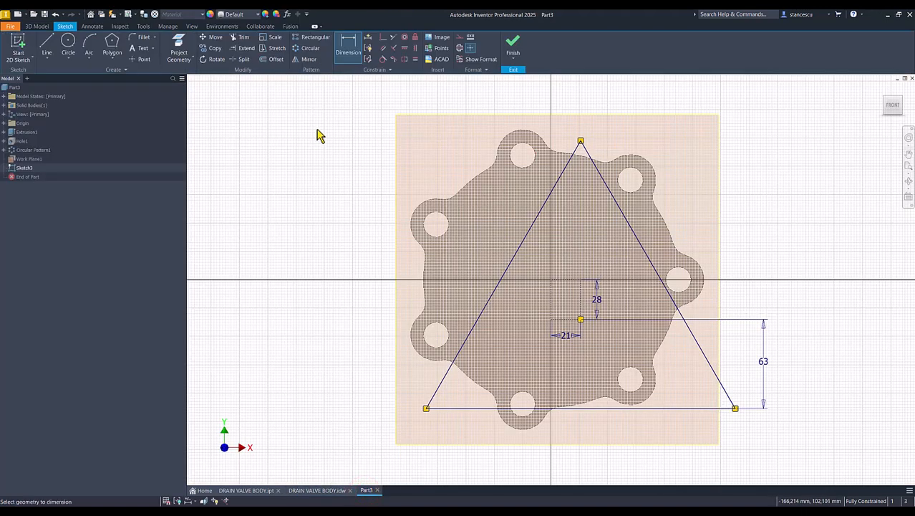
click(143, 36)
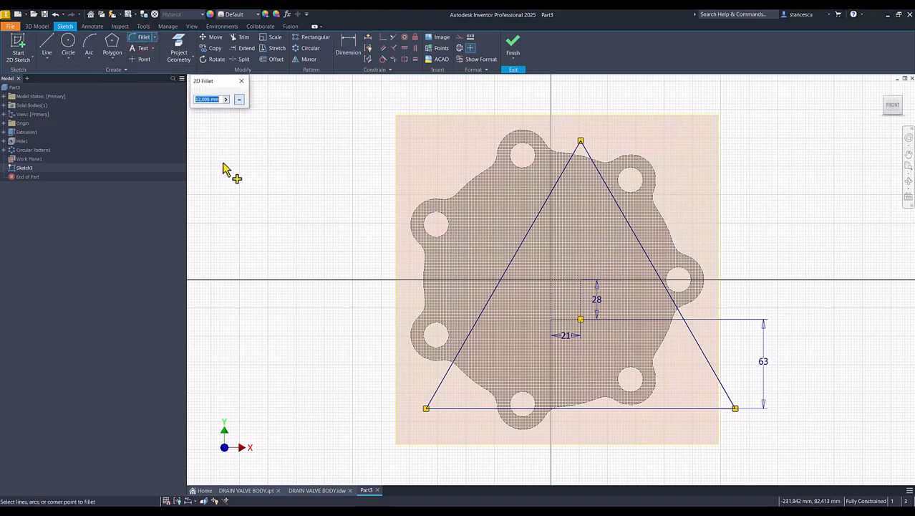
click(580, 142)
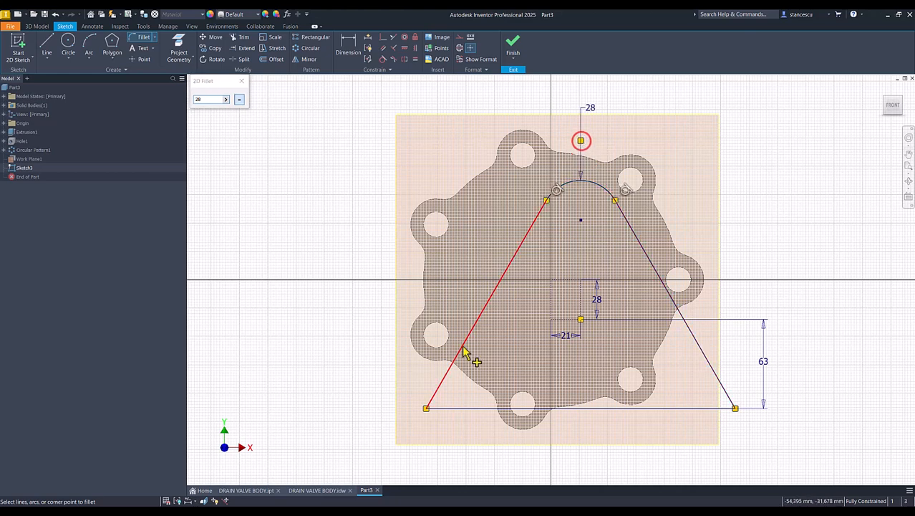
click(427, 409)
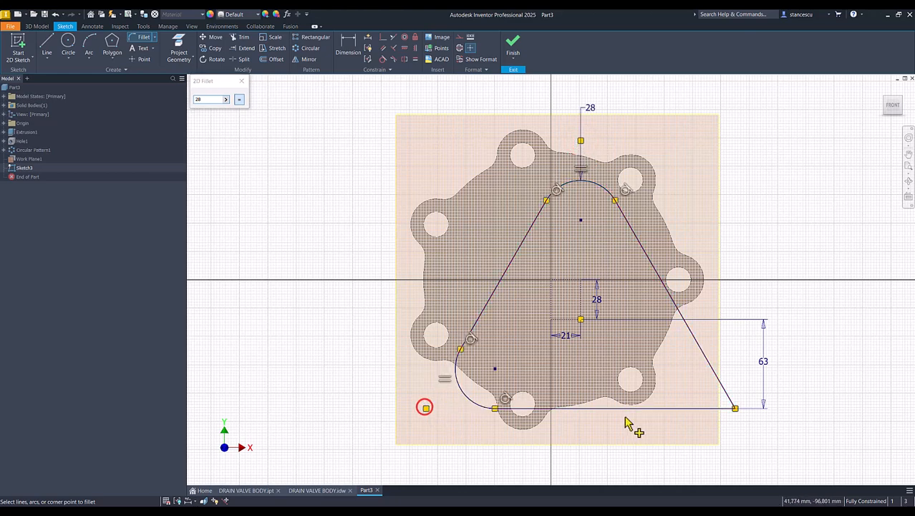
click(735, 410)
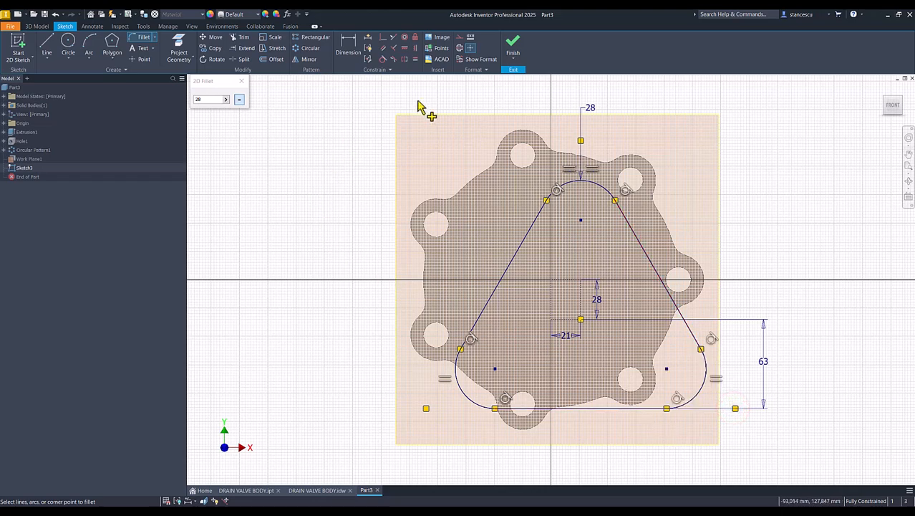
- Finish the sketch and extrude the rounded triangle 22 mm, flipping the direction toward the seven-lobed flange
click(512, 43)
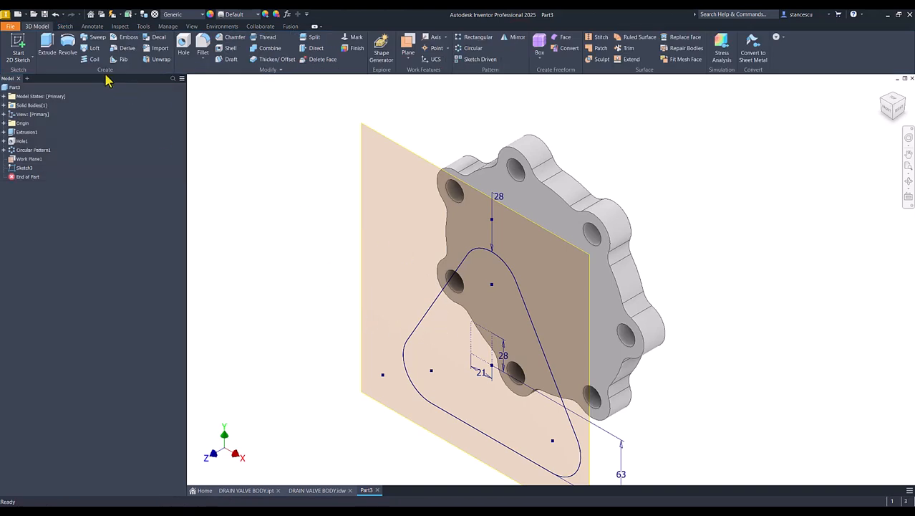
click(46, 45)
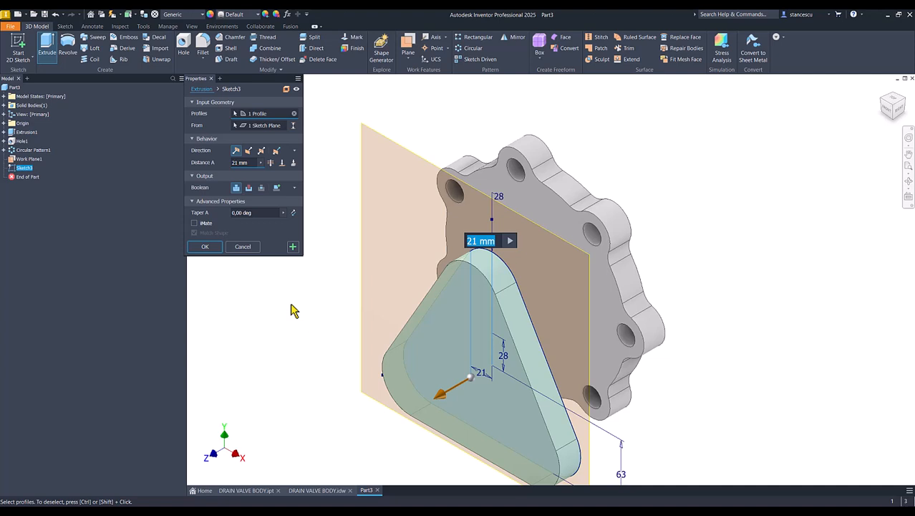
text(22)
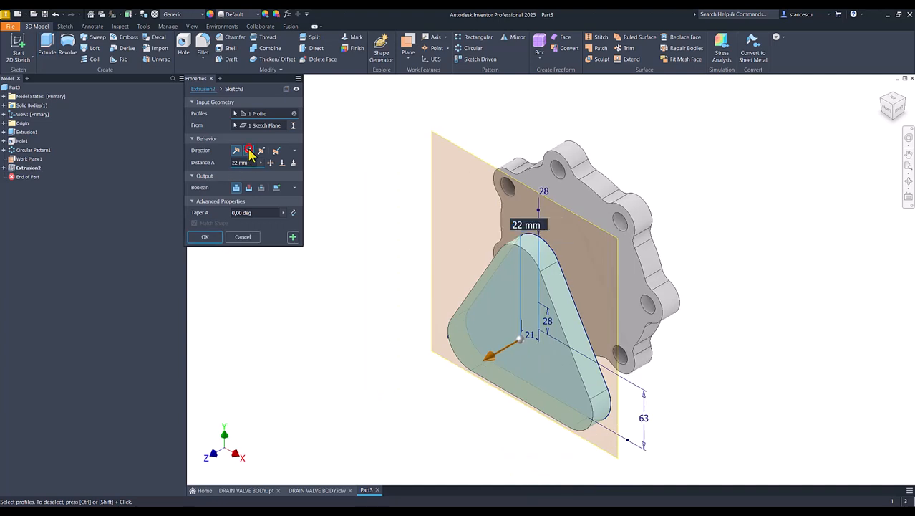
click(248, 150)
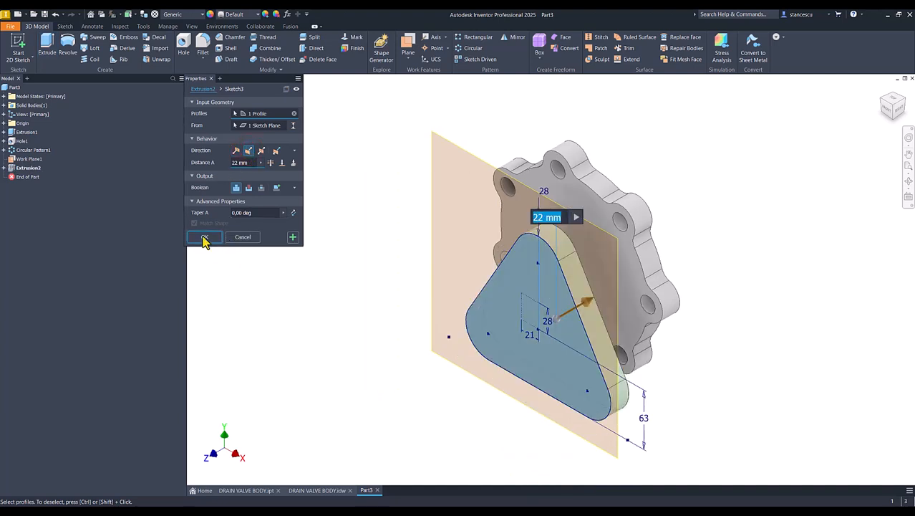
click(204, 237)
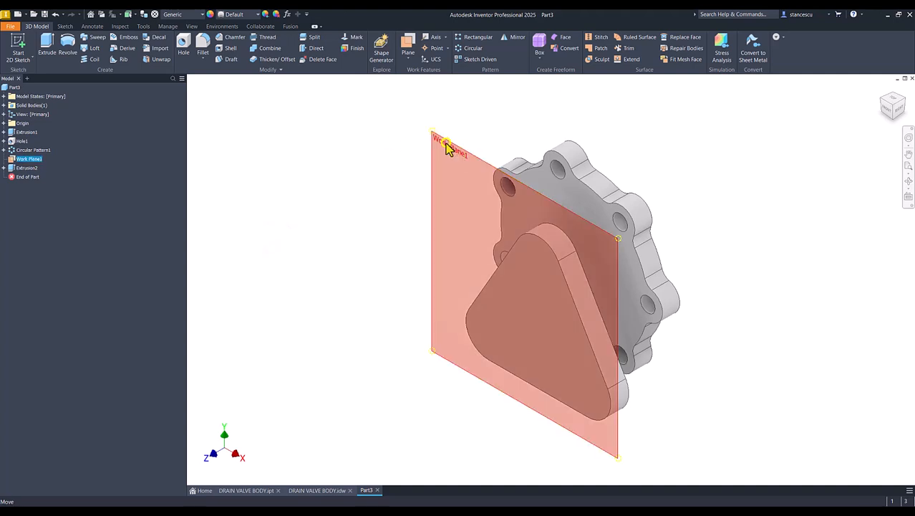
- Hide the offset work plane in front of the triangular flange and return the model to the home view
right_click(447, 143)
click(477, 156)
click(329, 222)
key(F6)
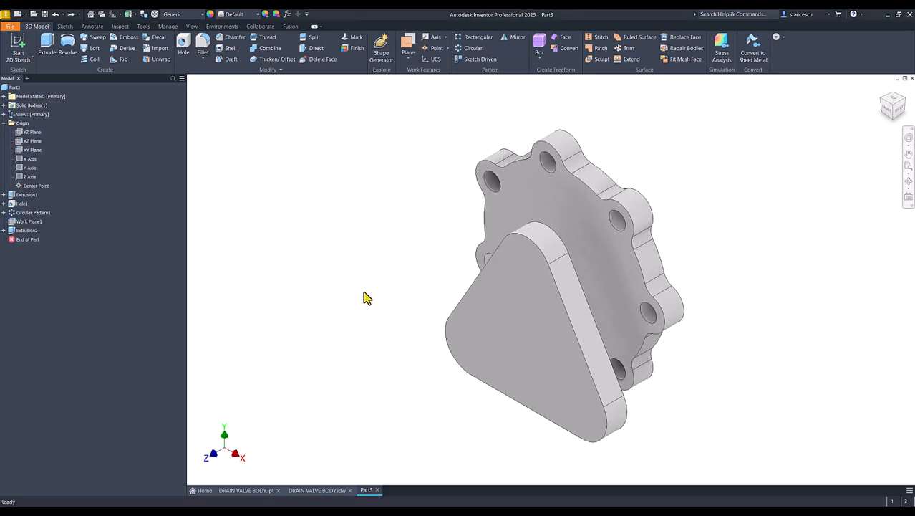
- Check the neck between the flanges in section A-A of the drawing, and make the triangular flange's sketch visible in the part
click(310, 489)
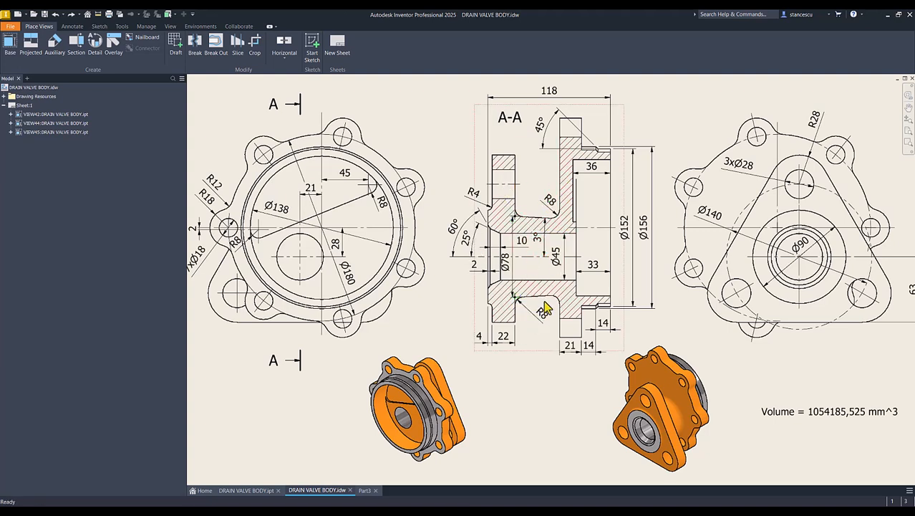
click(546, 224)
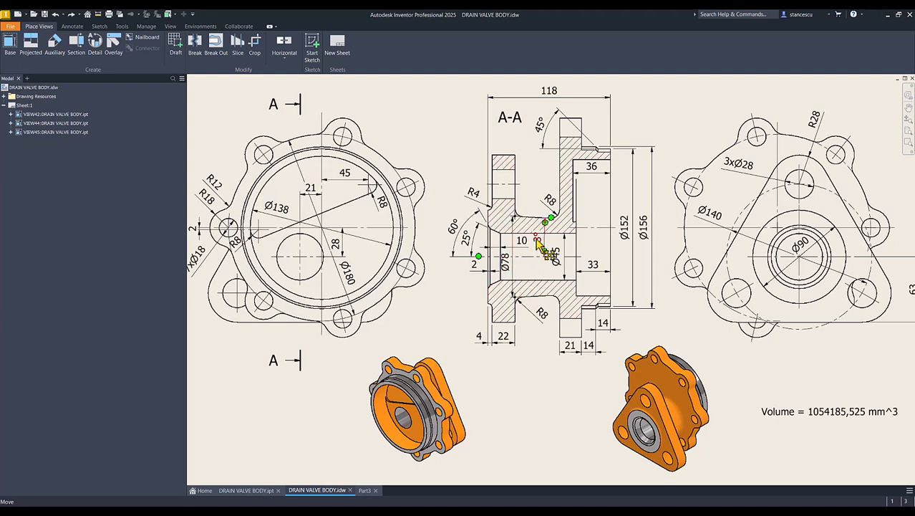
drag(537, 241, 528, 224)
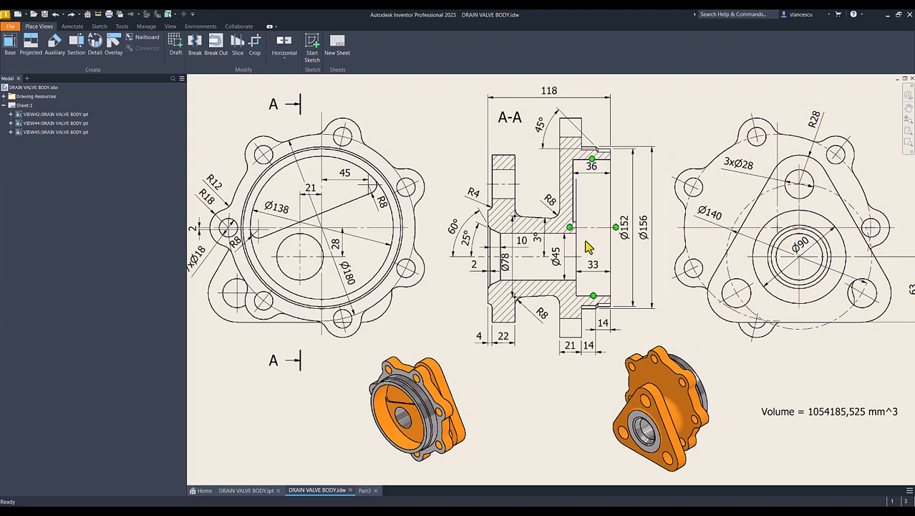
click(366, 490)
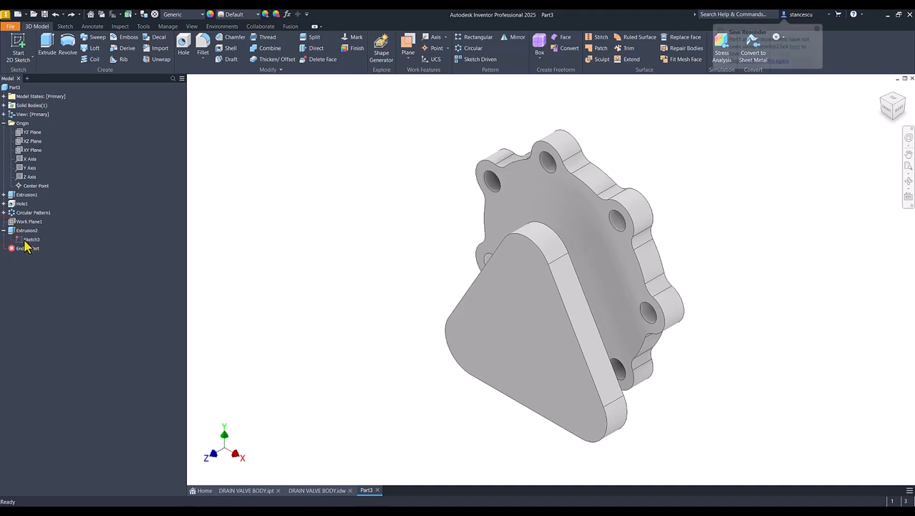
right_click(27, 240)
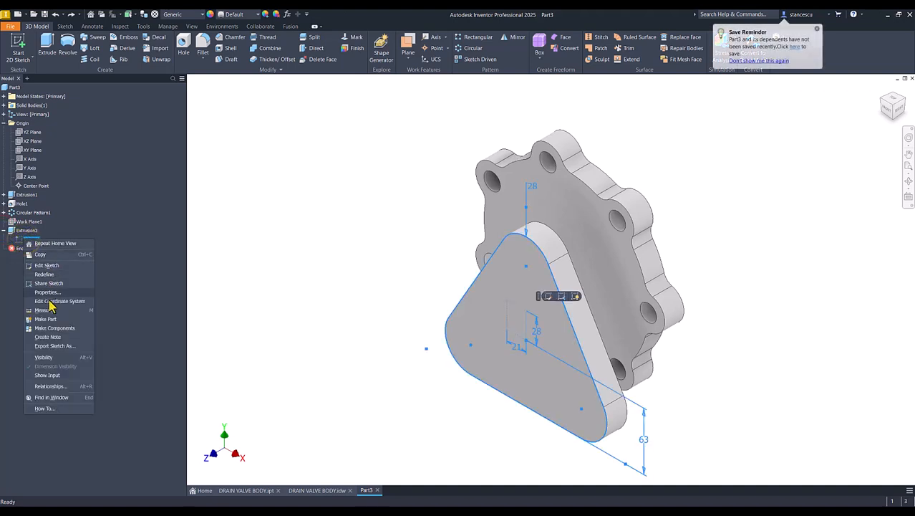
click(46, 357)
click(295, 313)
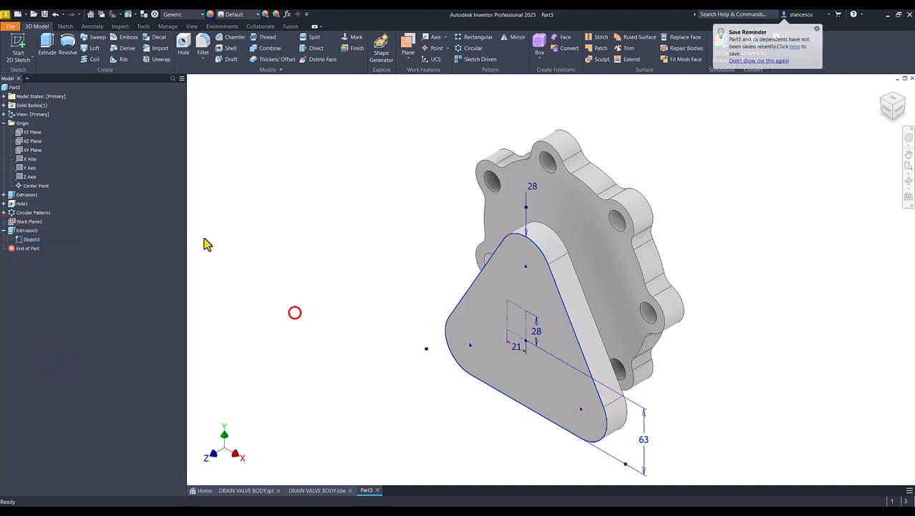
- Show the origin's YZ plane and start a new sketch on it
click(22, 133)
right_click(20, 138)
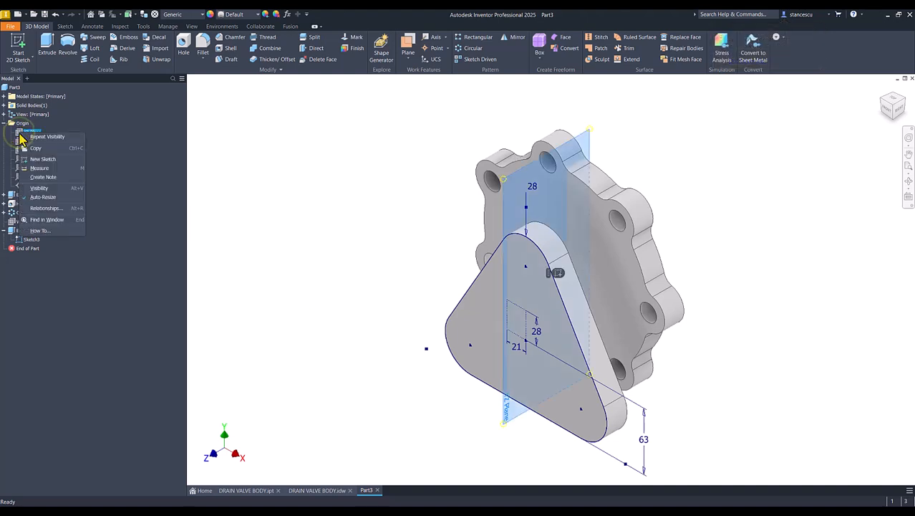
click(21, 136)
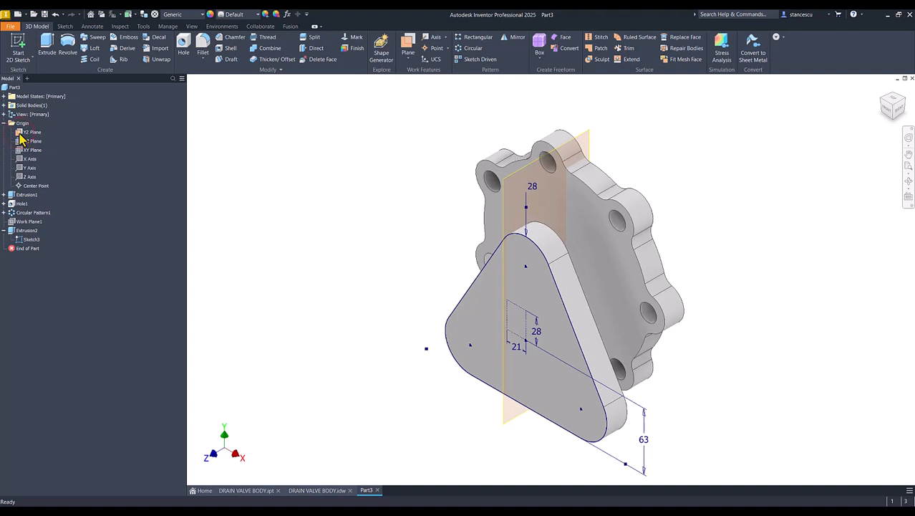
click(522, 172)
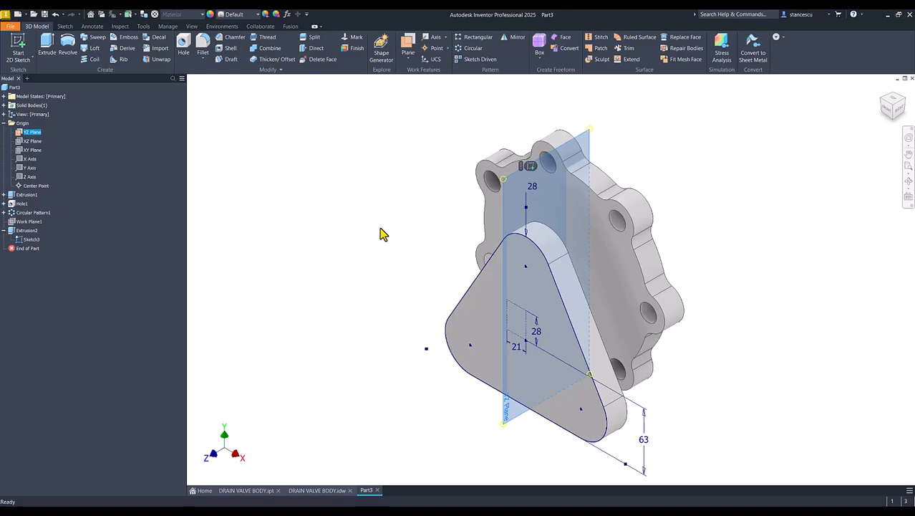
click(529, 165)
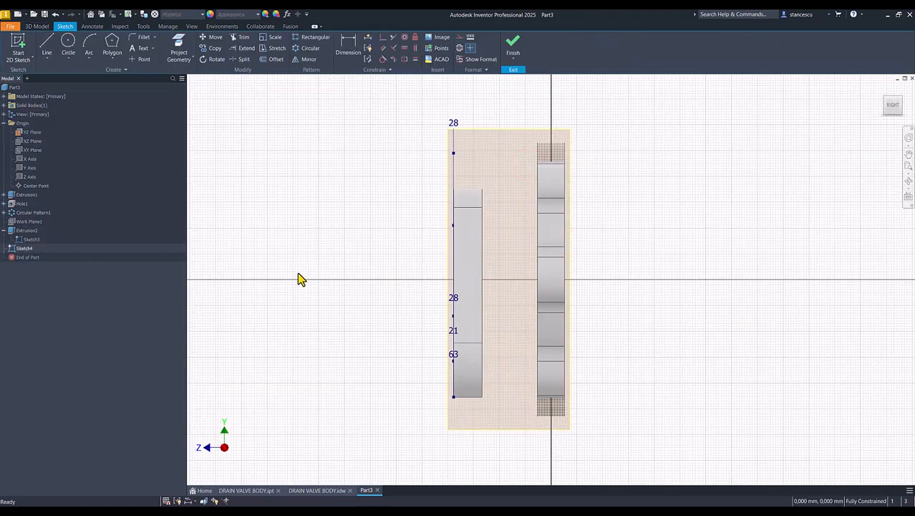
- Project the construction rectangle's corner directly below the origin into the sketch and slice the part at the sketch plane
key(F5)
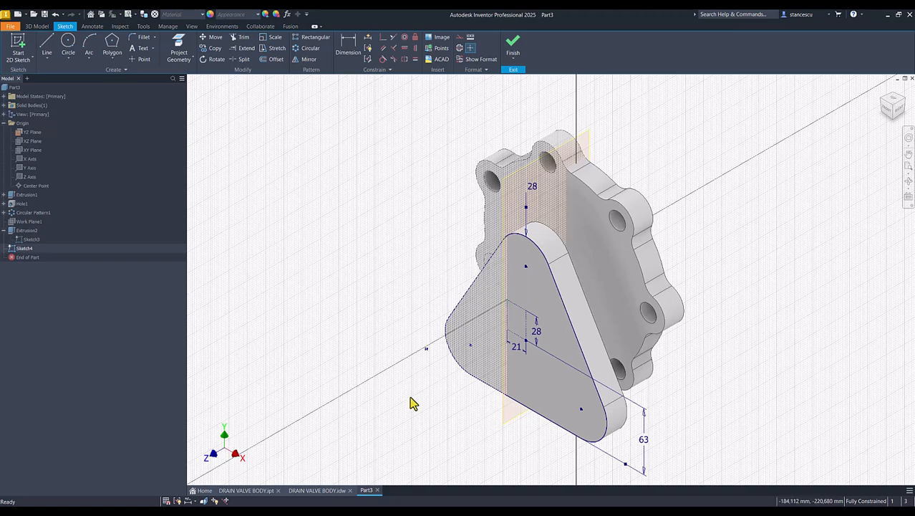
scroll(485, 398, up, 3)
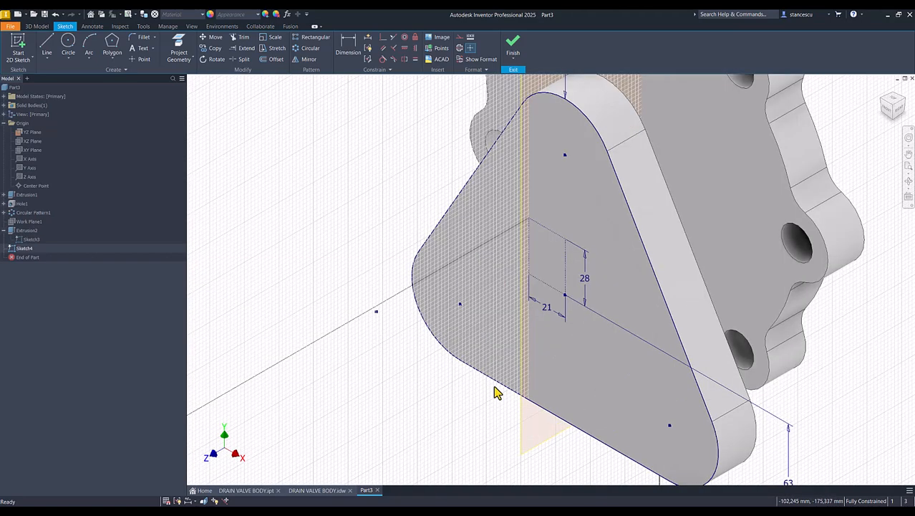
click(179, 49)
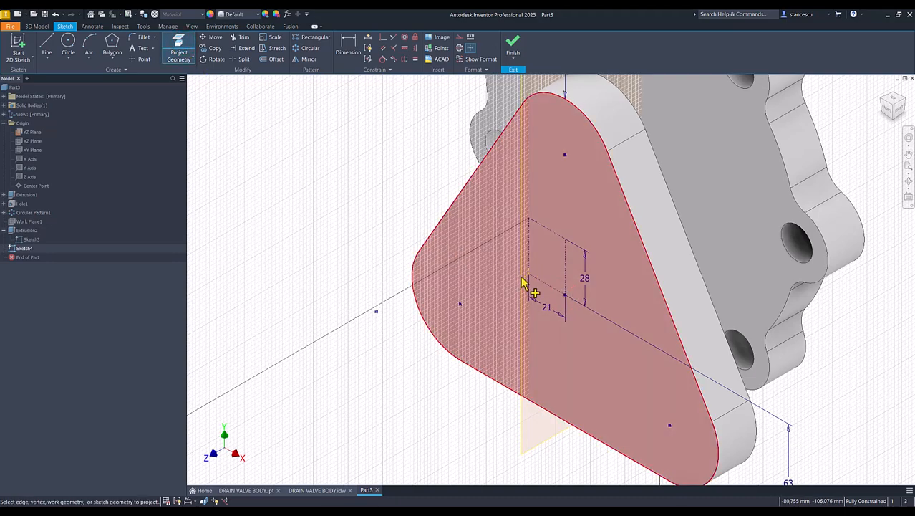
scroll(533, 281, up, 3)
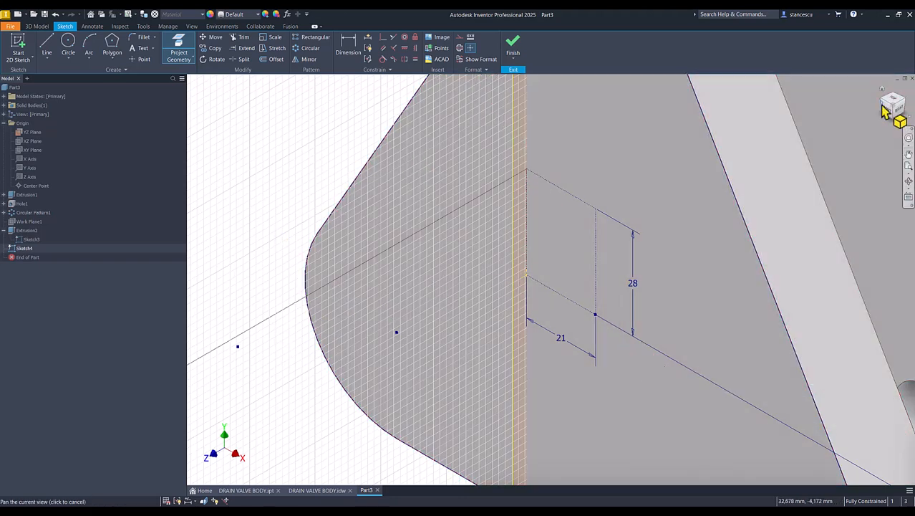
click(899, 110)
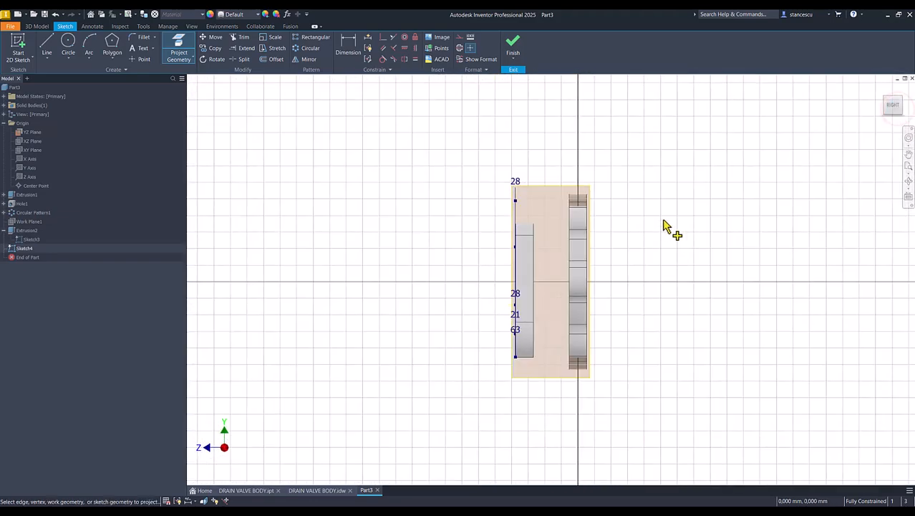
key(Num_Lock)
key(F7)
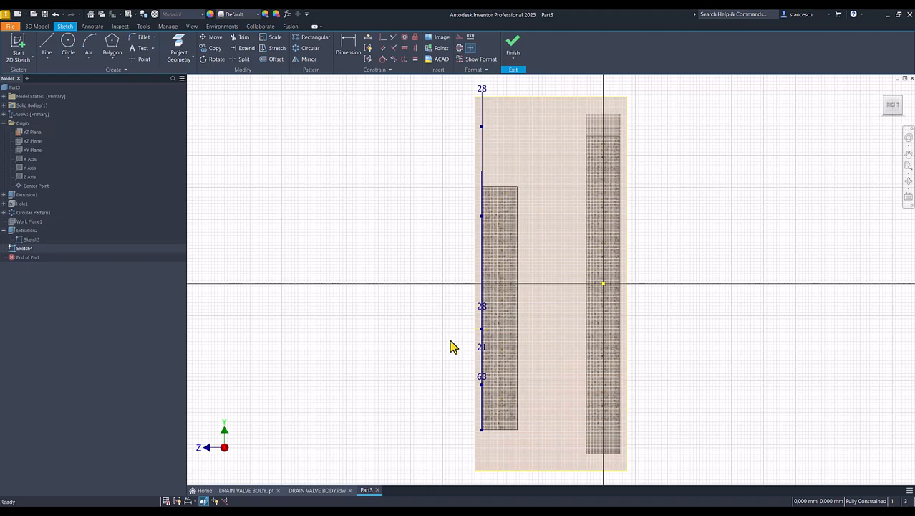
- Draw a line about 65 mm long from the projected corner, parallel to the Z axis, to the near face of the seven-lobed flange
scroll(451, 346, down, 3)
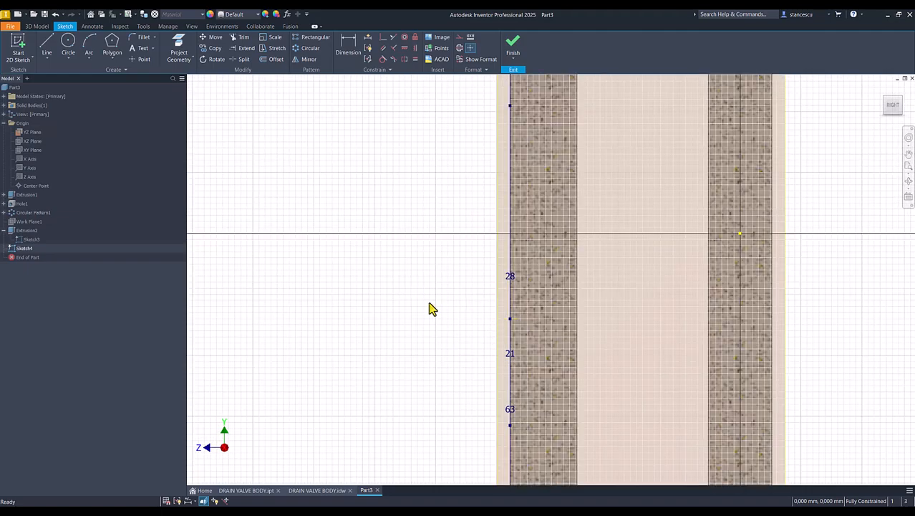
shift+middle_drag(445, 313, 450, 319)
scroll(482, 344, down, 2)
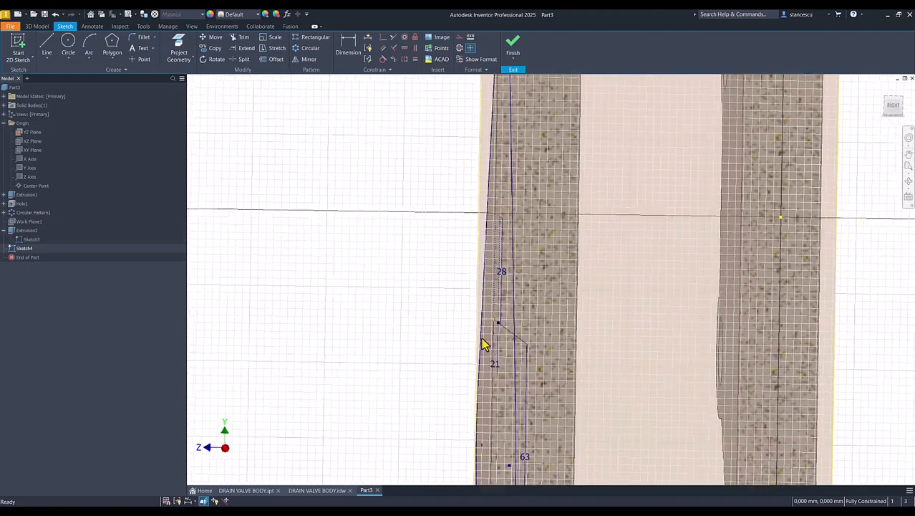
shift+middle_drag(466, 356, 451, 334)
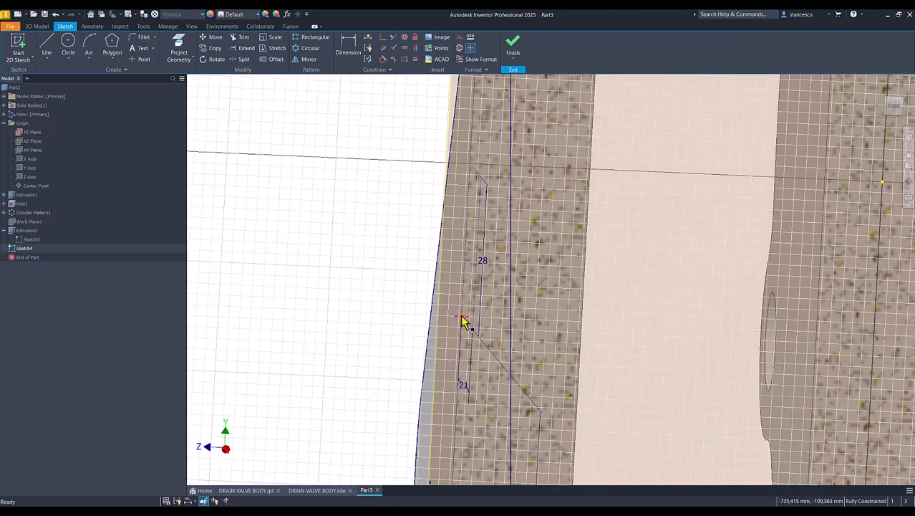
click(46, 44)
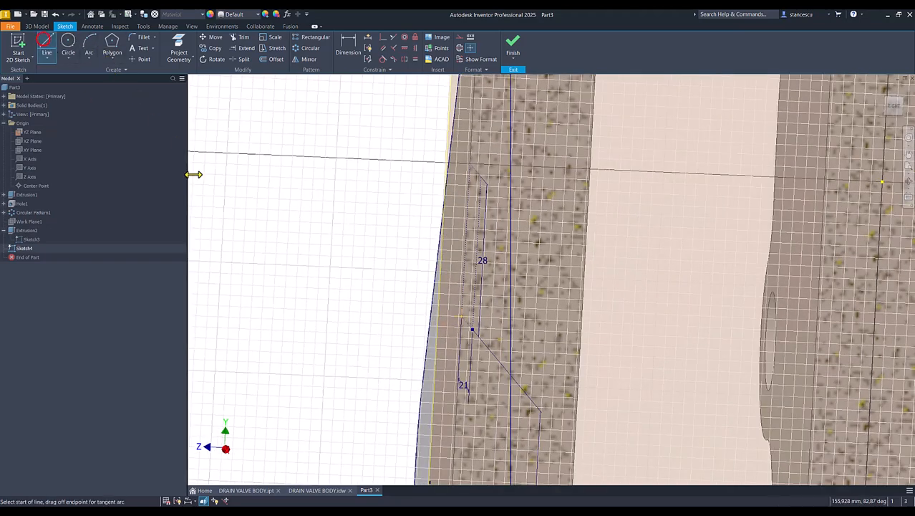
click(460, 316)
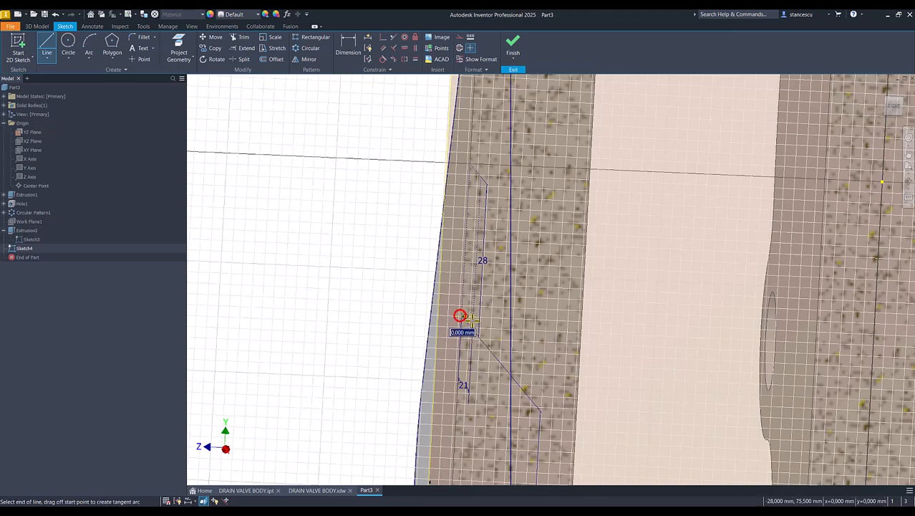
shift+middle_drag(728, 331, 782, 334)
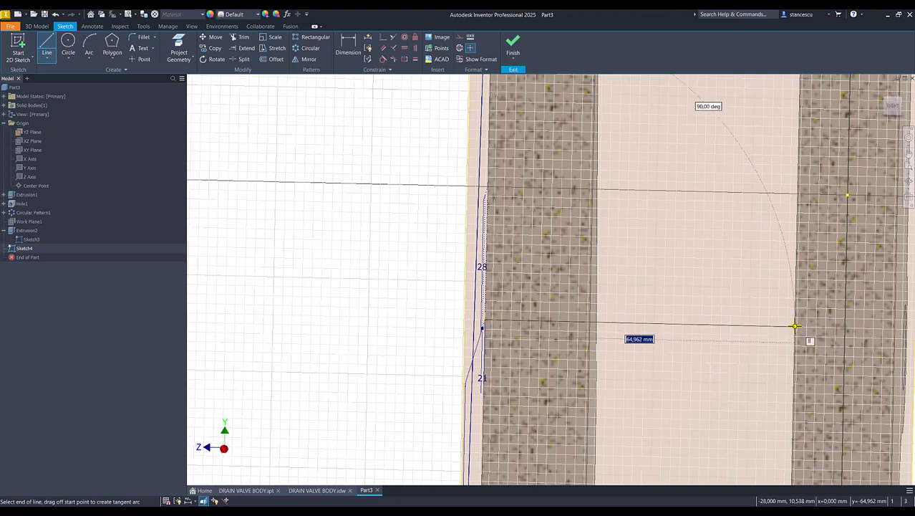
click(795, 326)
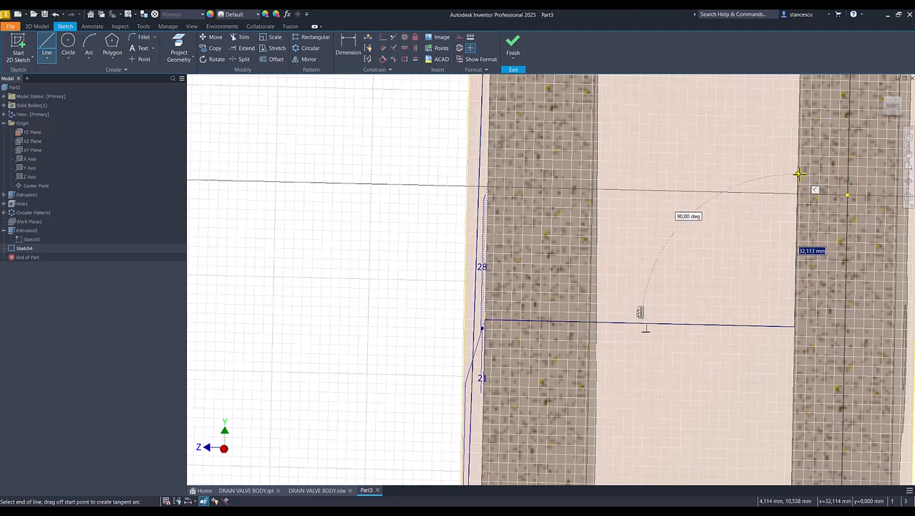
- Complete the neck outline with a line about 32 mm up the seven-lobed flange, a sloped line to the triangular flange and a closing line down
click(893, 106)
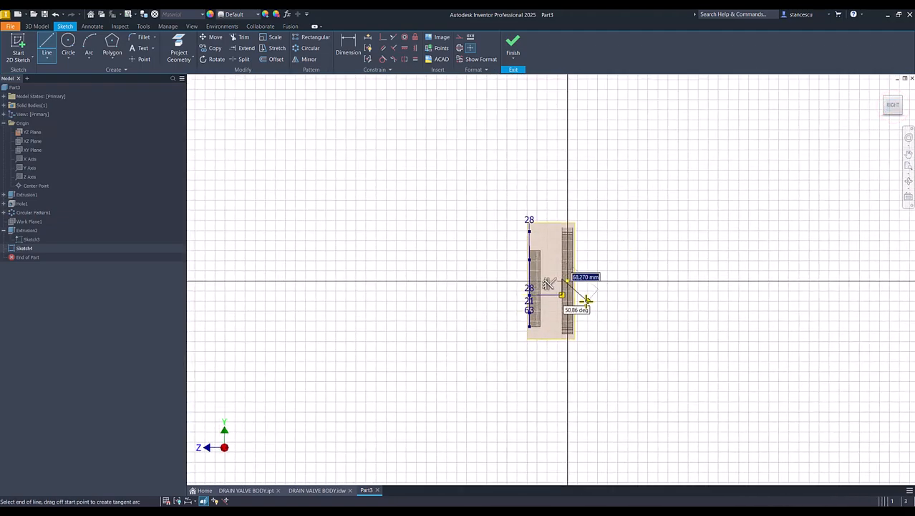
scroll(576, 298, down, 4)
scroll(537, 271, down, 3)
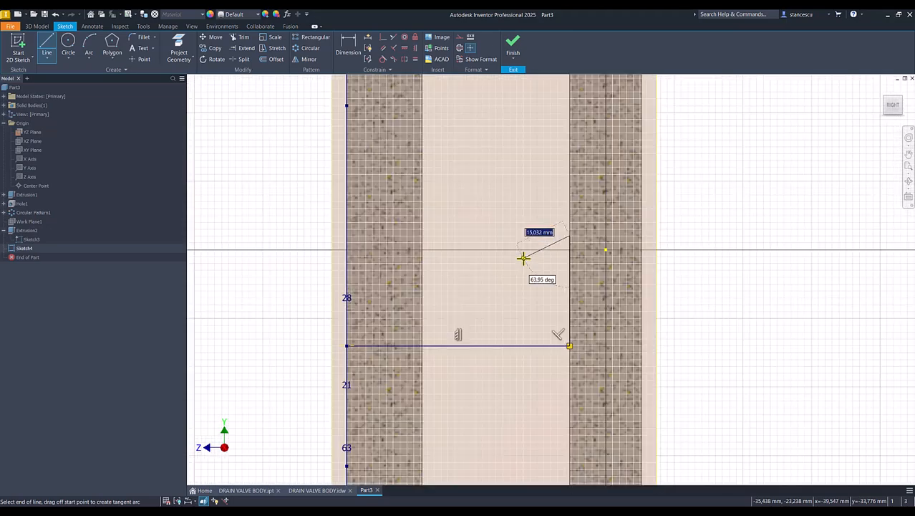
click(421, 200)
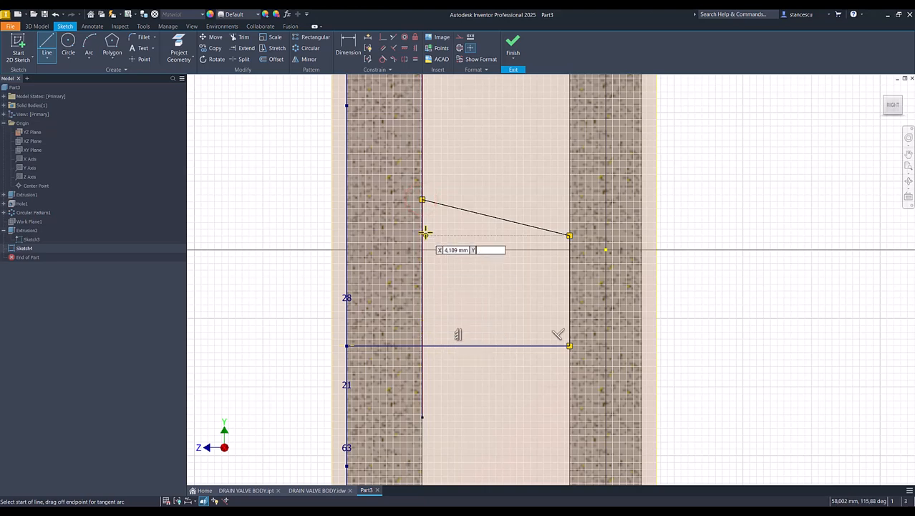
click(421, 199)
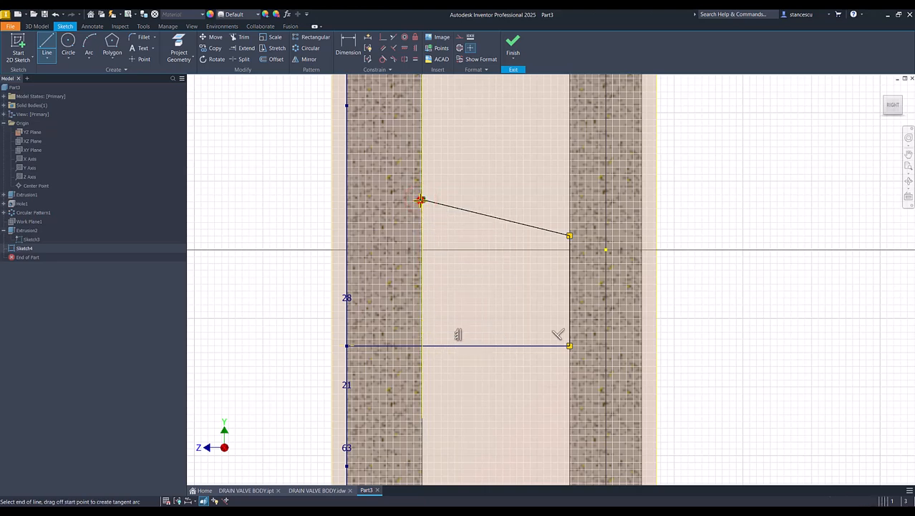
double_click(419, 346)
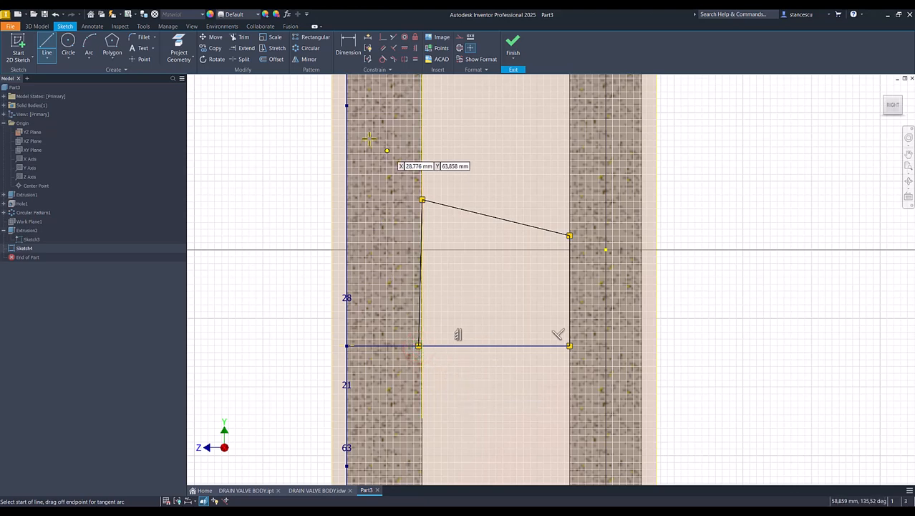
- Make the closing line at the triangular flange perpendicular to the profile's base line
click(392, 49)
click(420, 283)
click(448, 344)
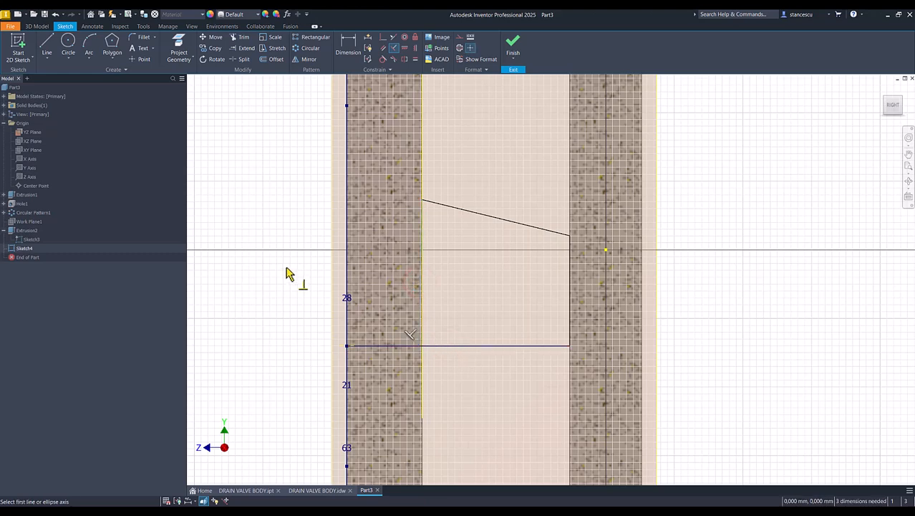
key(ctrl+z)
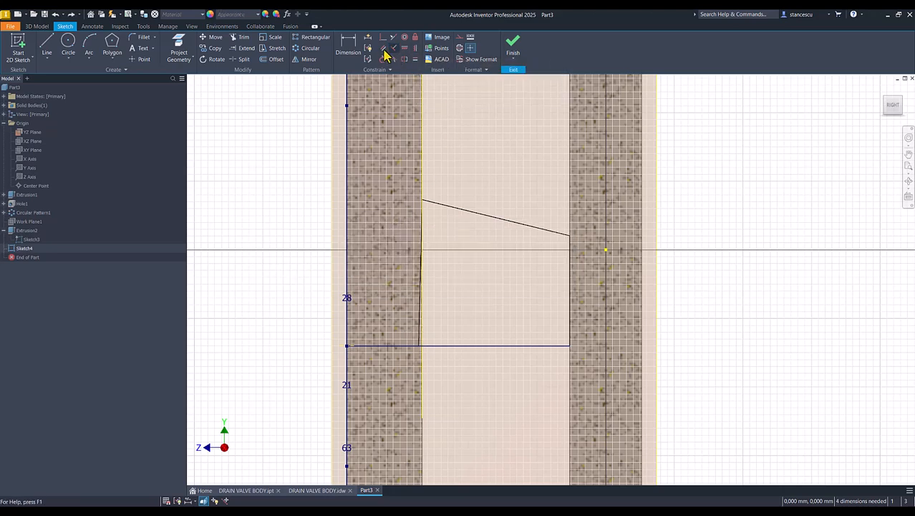
click(393, 47)
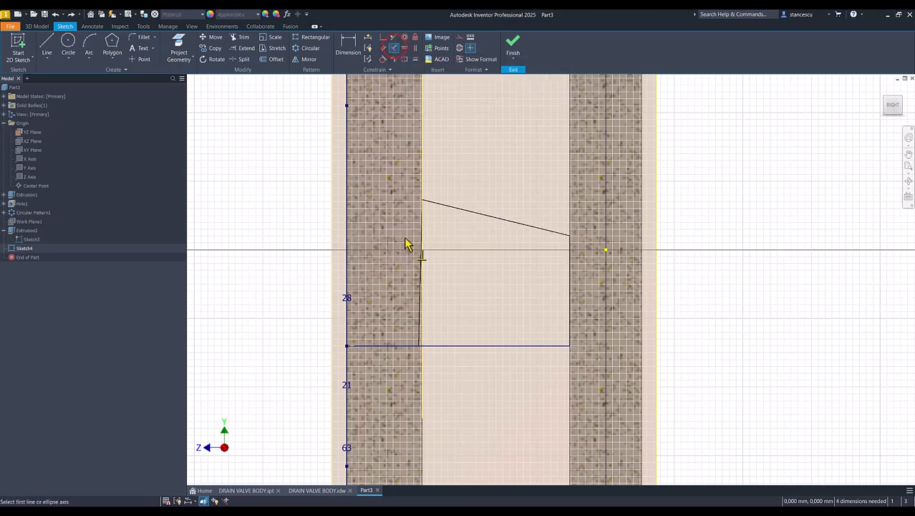
click(418, 301)
click(453, 346)
click(278, 202)
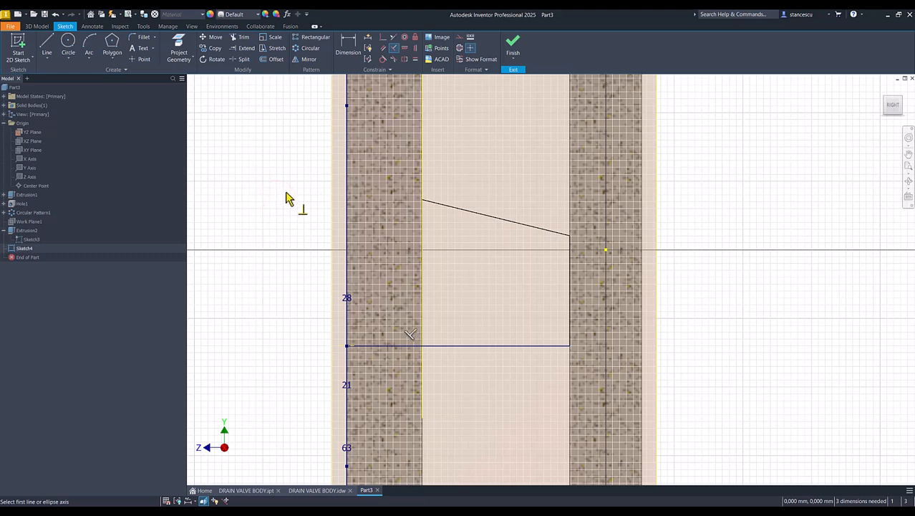
click(266, 194)
key(Escape)
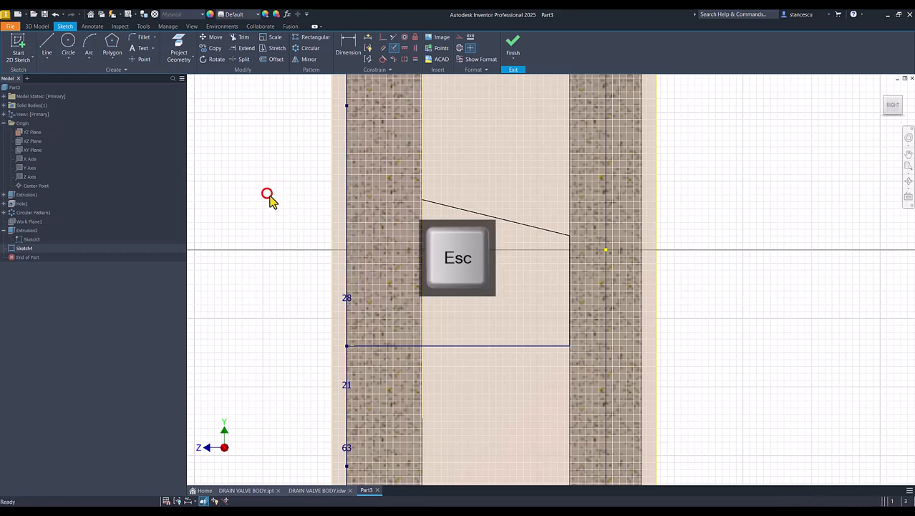
- Convert the profile's base line to a centerline
click(491, 348)
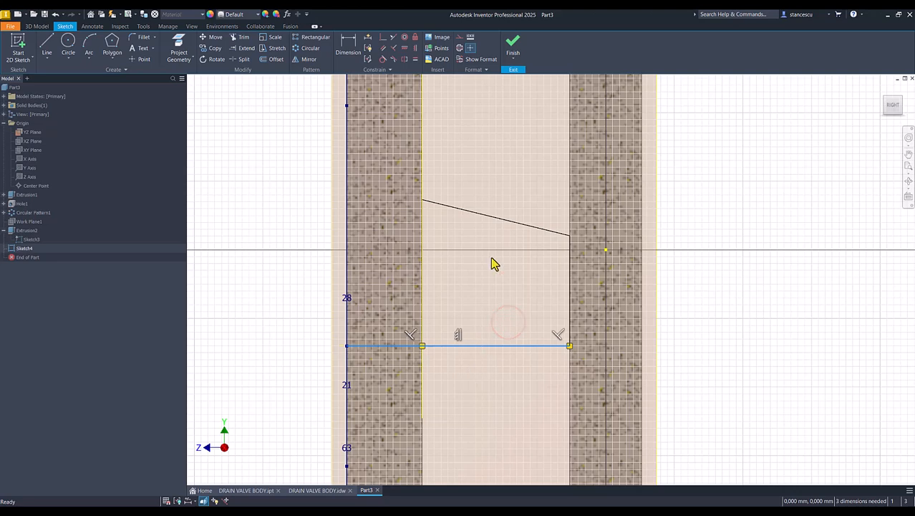
click(459, 48)
click(271, 197)
- Dimension the sloped line's end at the triangular flange to a 78 mm diameter about the centerline
key(d)
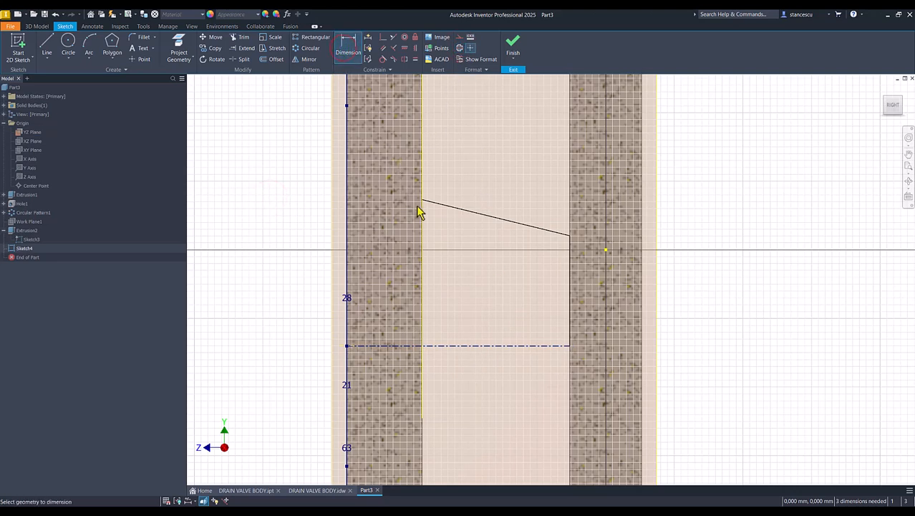
click(421, 201)
click(429, 346)
click(279, 306)
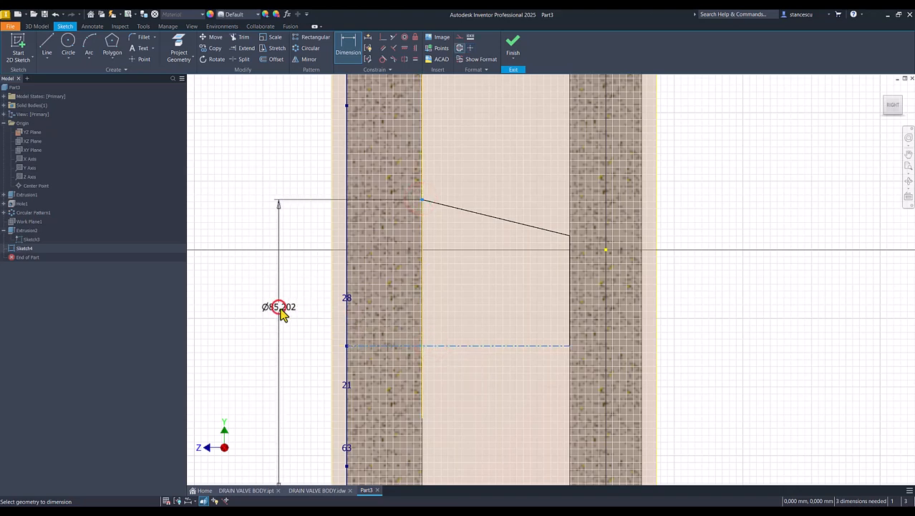
key(Return)
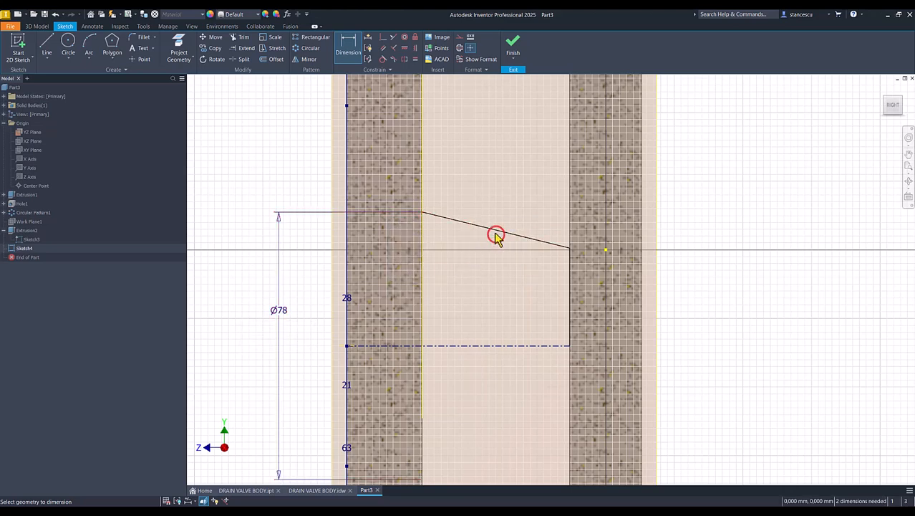
- Set the angle between the sloped line and the centerline to 3 degrees
click(509, 235)
click(480, 347)
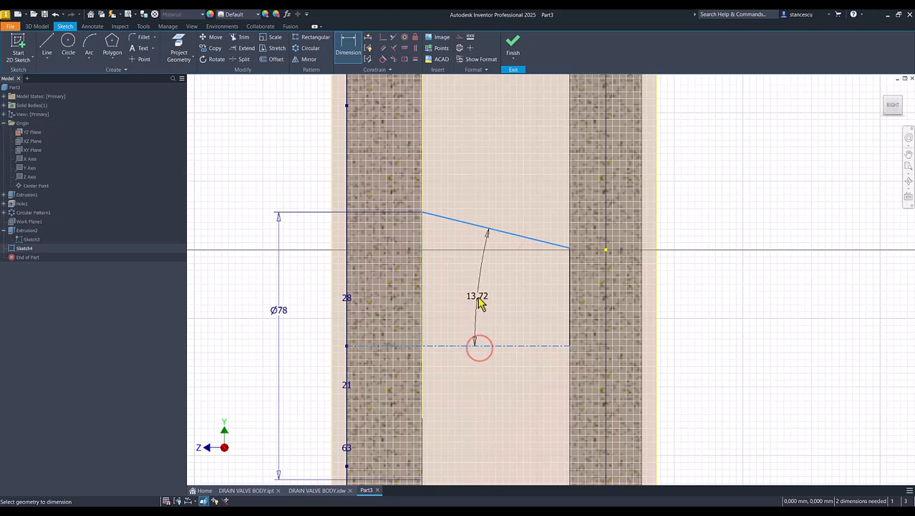
click(474, 293)
text(3)
key(Return)
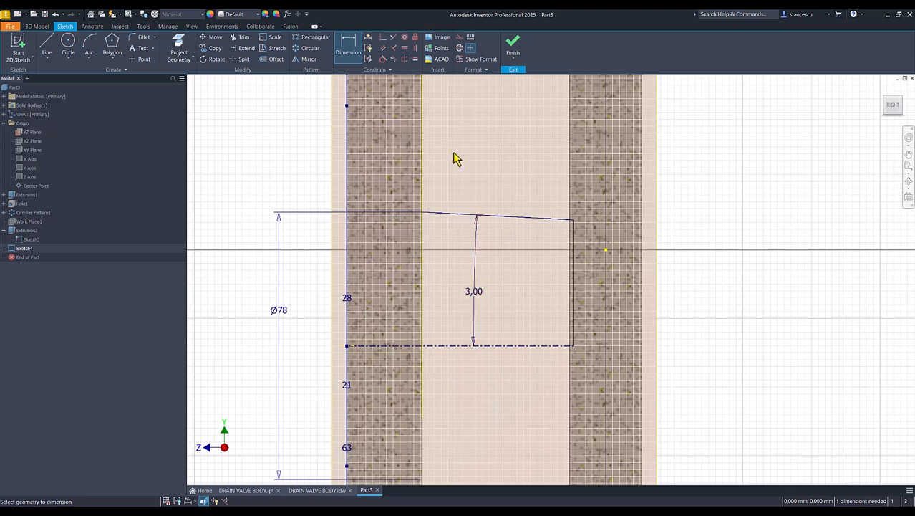
- Project the near edge of the seven-lobed flange and make the profile's adjacent vertical line collinear with it
click(178, 48)
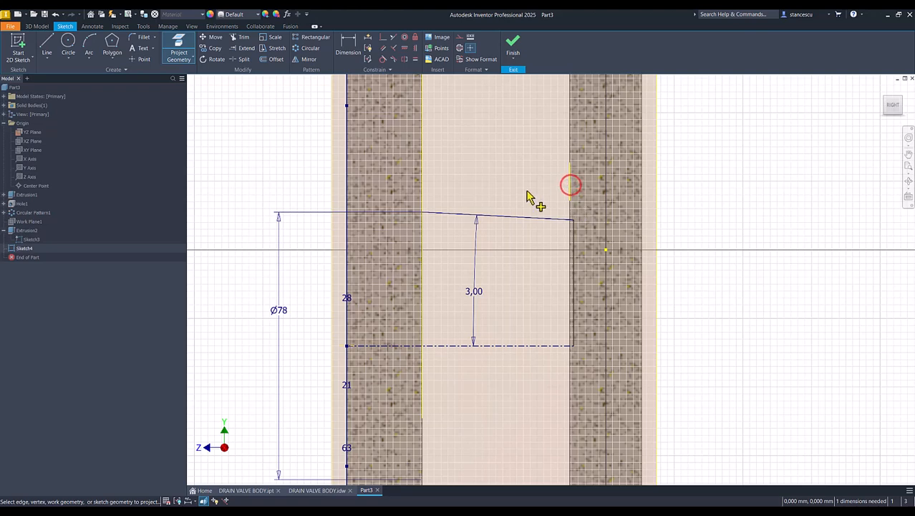
click(393, 36)
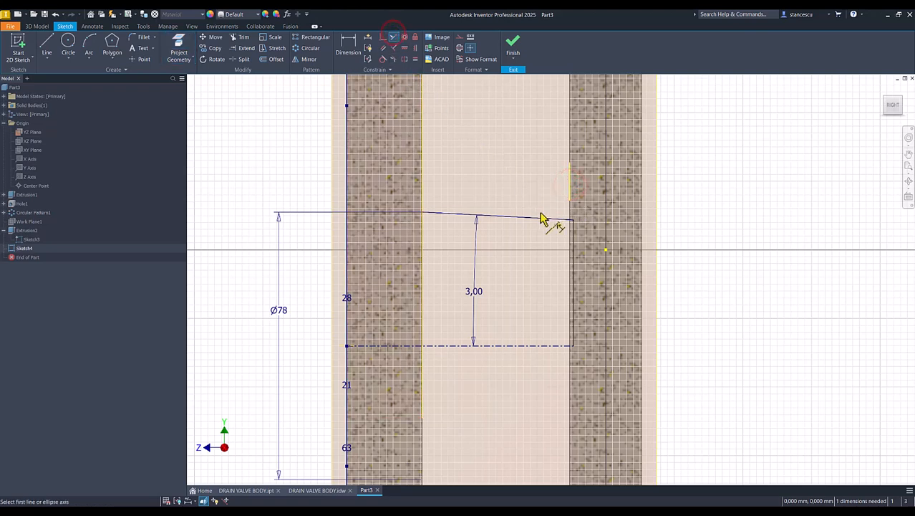
click(574, 231)
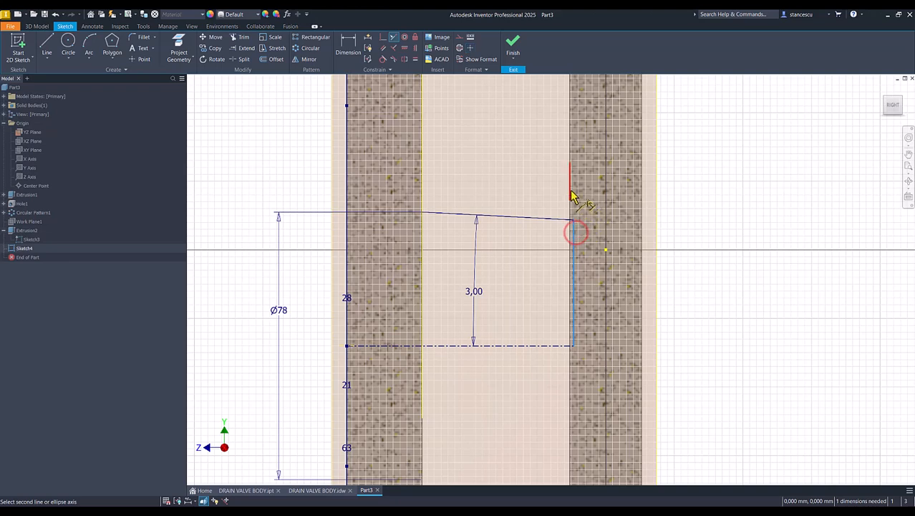
click(568, 187)
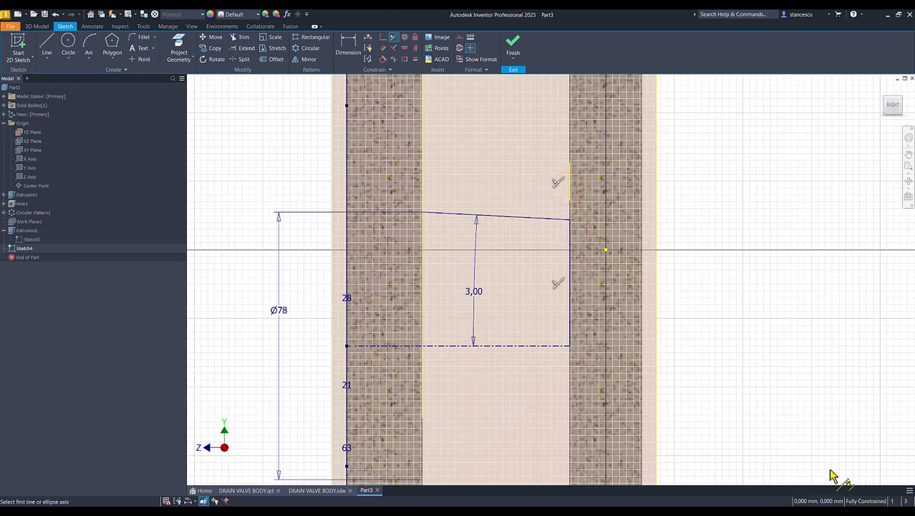
- Finish the sketch and revolve the neck profile 360 degrees about its centerline, joined to the body
click(513, 47)
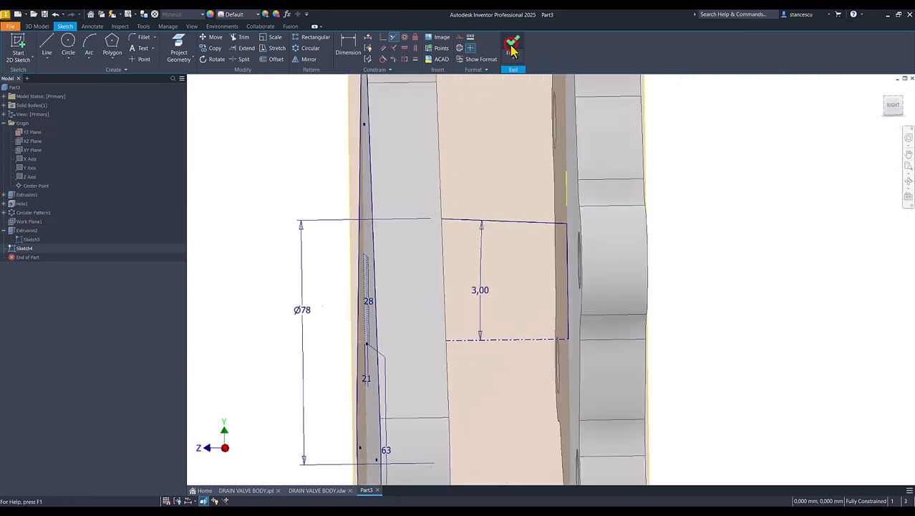
click(67, 43)
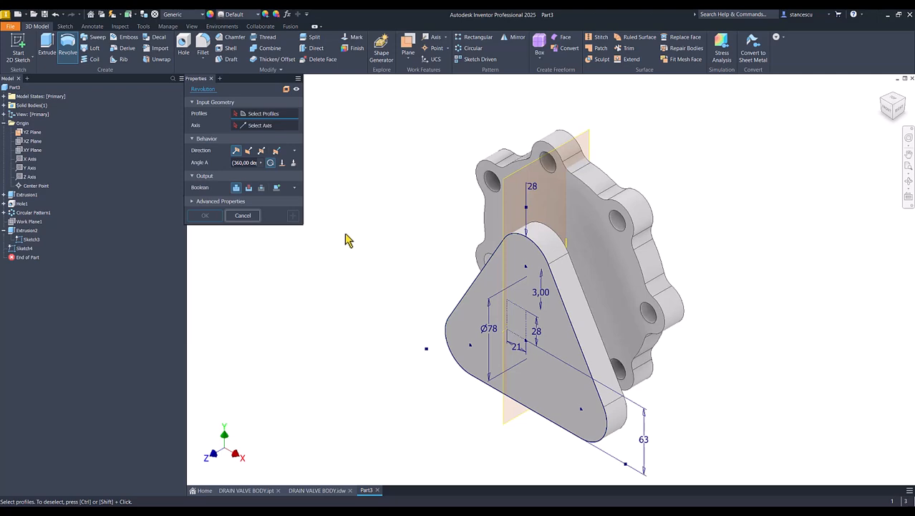
shift+middle_drag(715, 344, 555, 294)
click(558, 293)
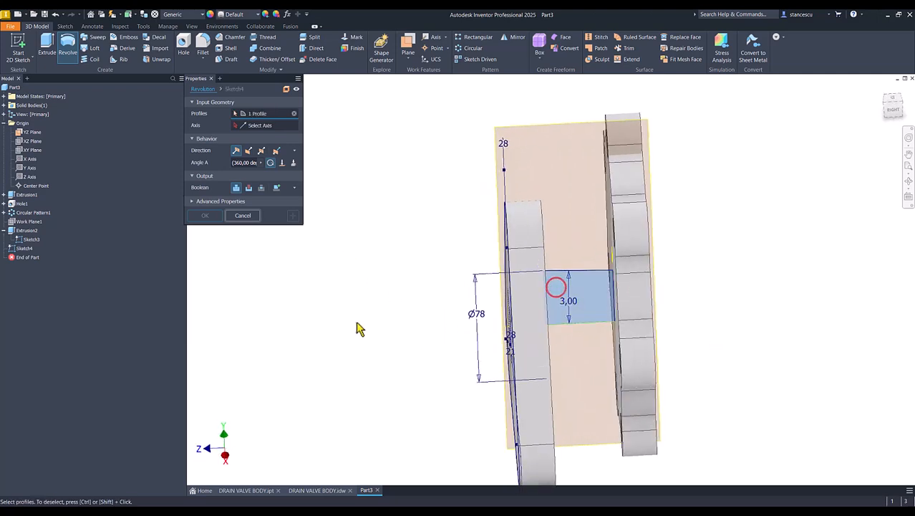
key(F6)
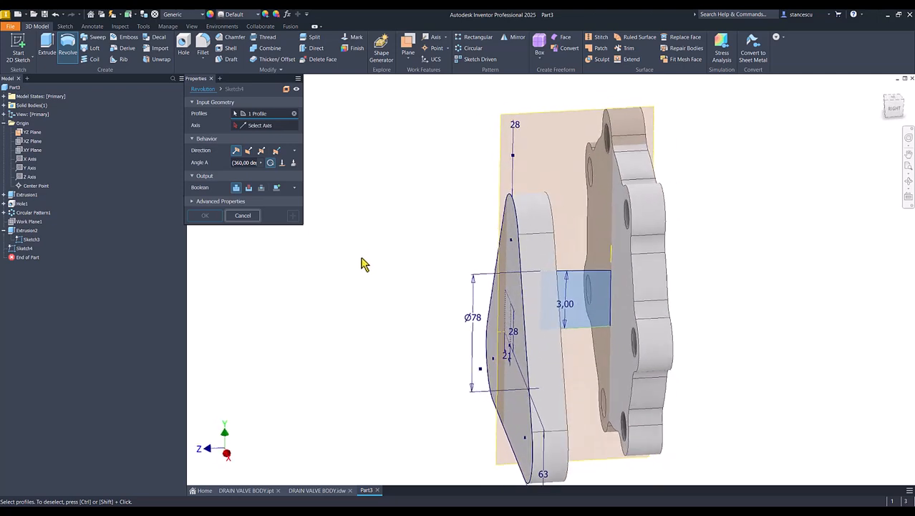
click(252, 125)
click(206, 217)
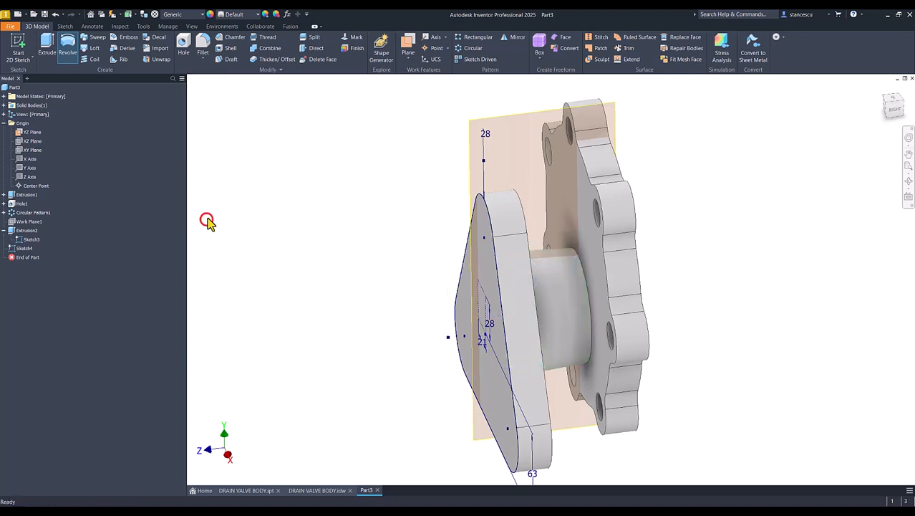
- Hide the triangular flange's sketch and the YZ plane, and return to the home view
right_click(22, 241)
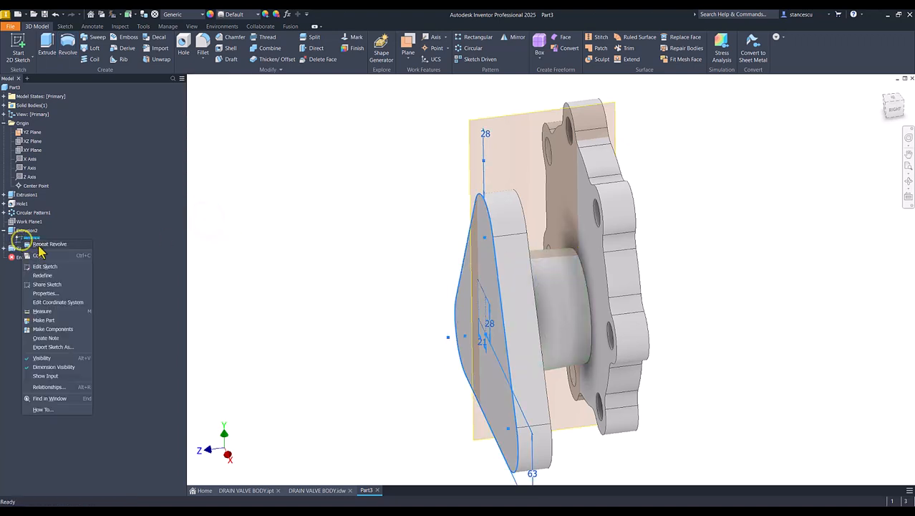
click(47, 358)
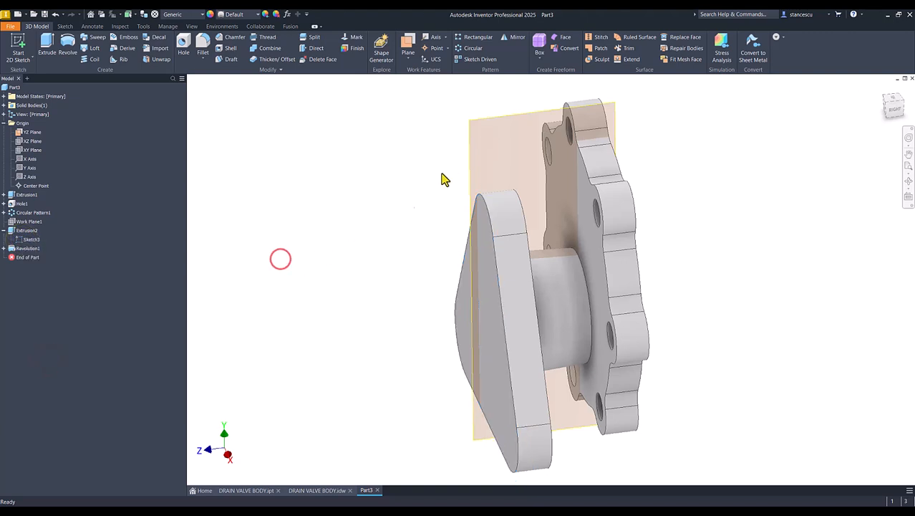
right_click(480, 120)
click(503, 132)
key(F6)
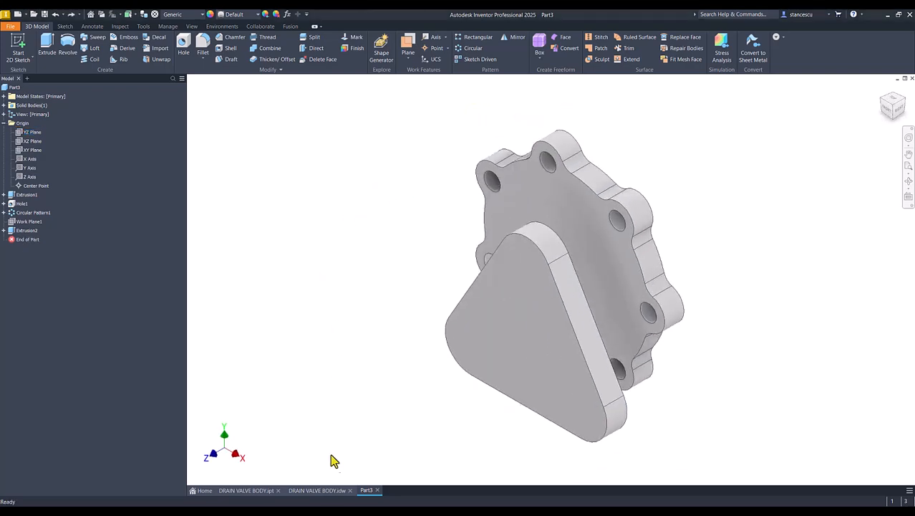
- Recheck the valve body drawing and make the triangular flange's sketch visible again in the part
click(336, 491)
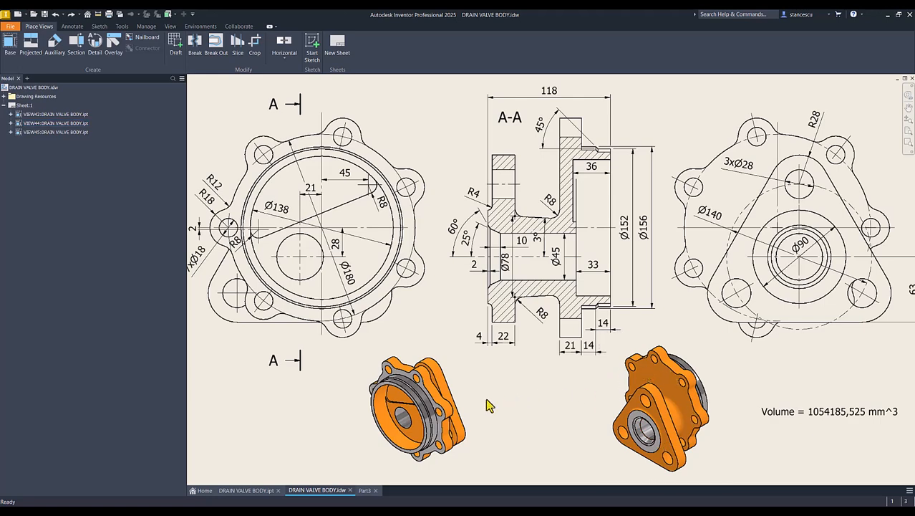
click(365, 491)
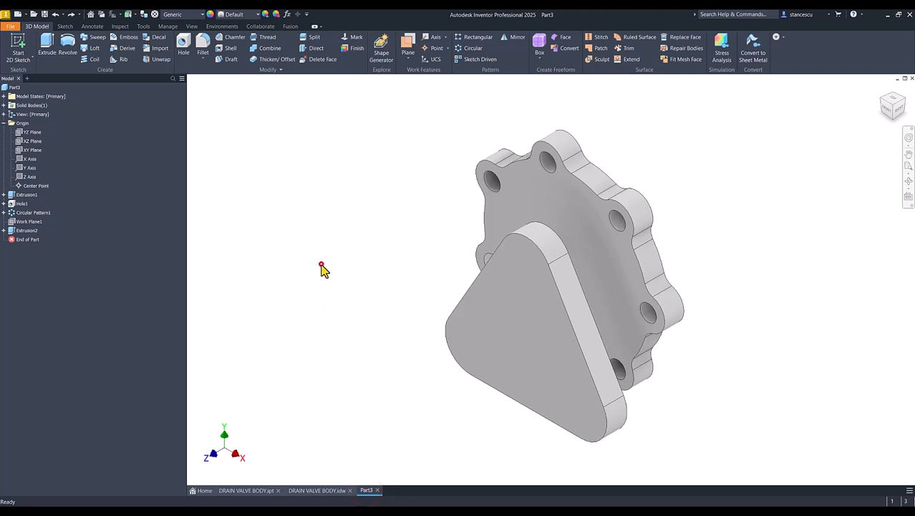
click(4, 231)
right_click(22, 240)
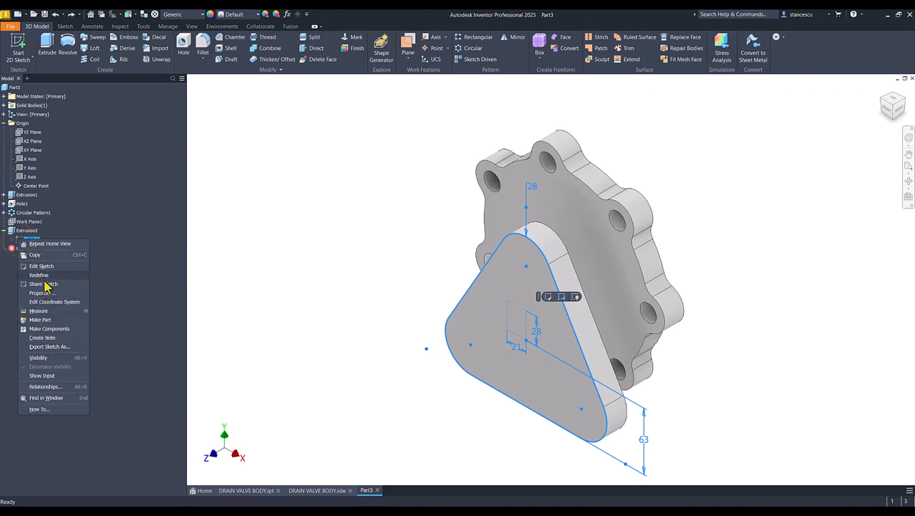
click(39, 357)
click(277, 288)
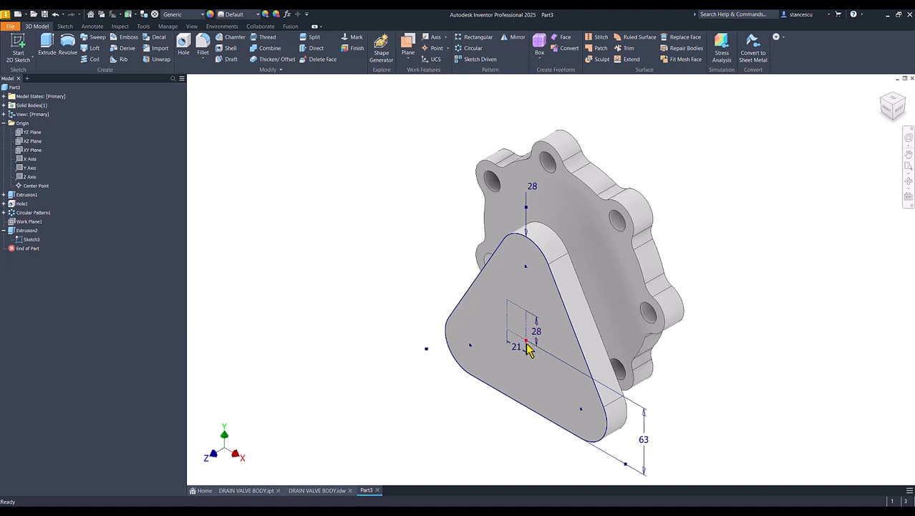
click(363, 254)
- Create a work plane parallel to the YZ plane through the construction rectangle's corner, 21 mm across from the origin and 28 mm below it
click(406, 46)
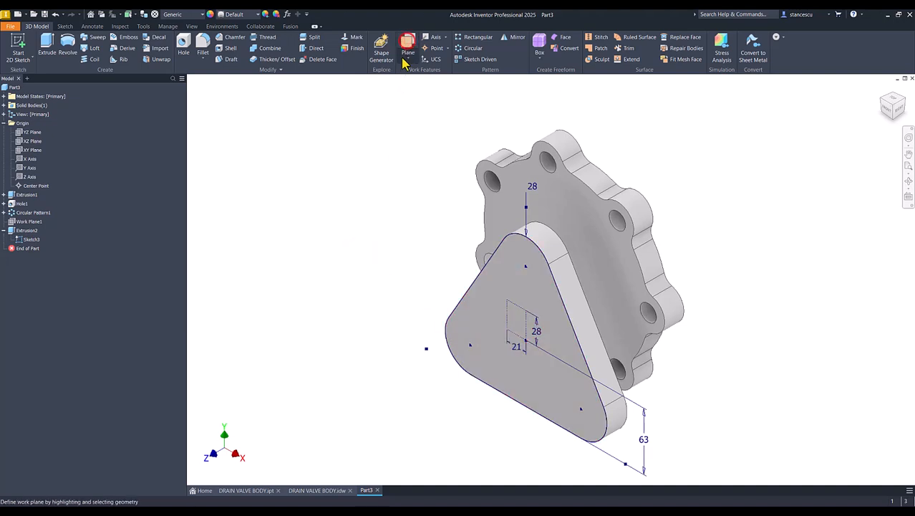
click(28, 133)
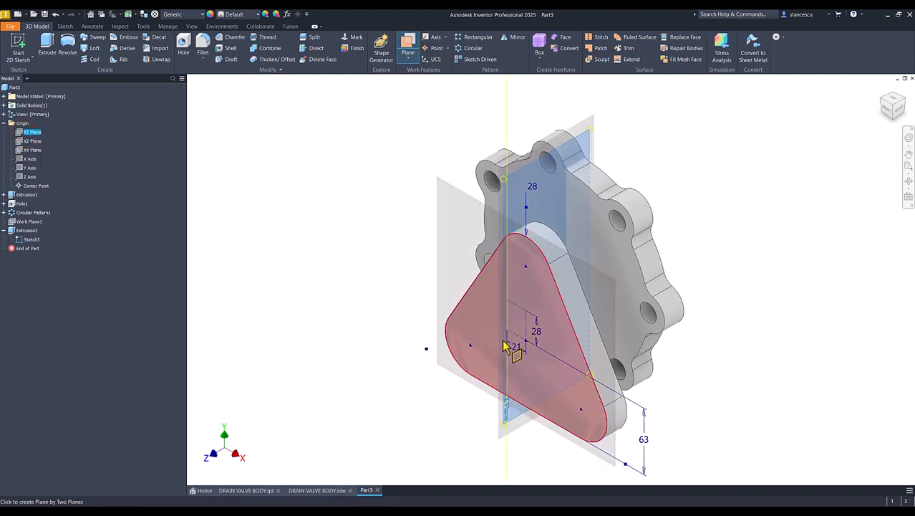
click(526, 341)
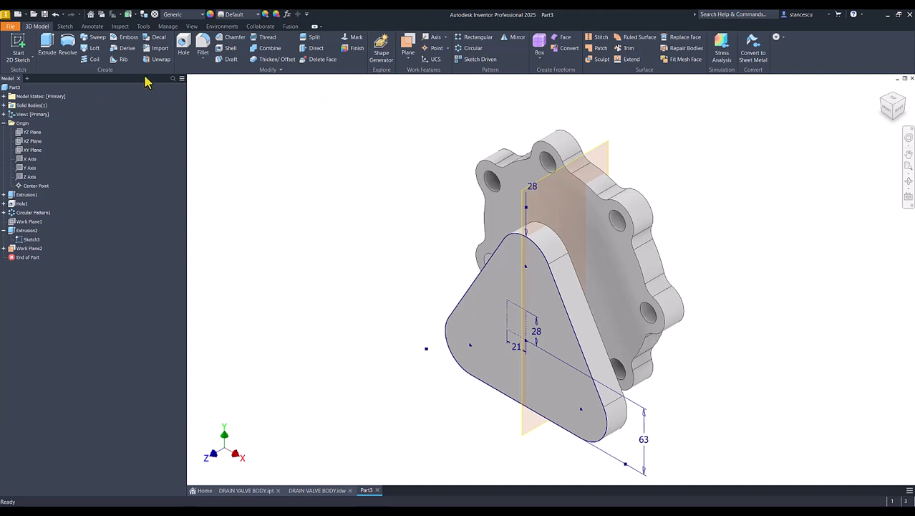
- Start a sketch on the offset work plane and hide the triangular flange's sketch
click(606, 146)
click(622, 142)
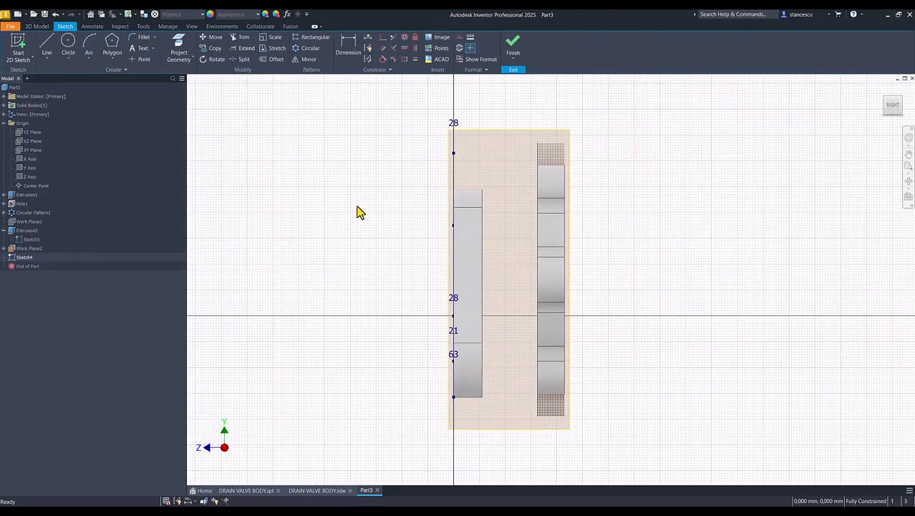
key(F5)
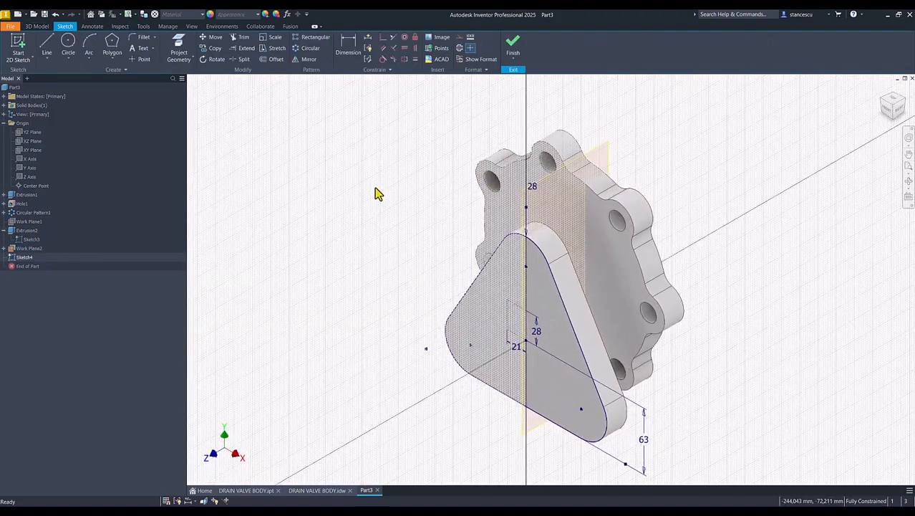
click(178, 48)
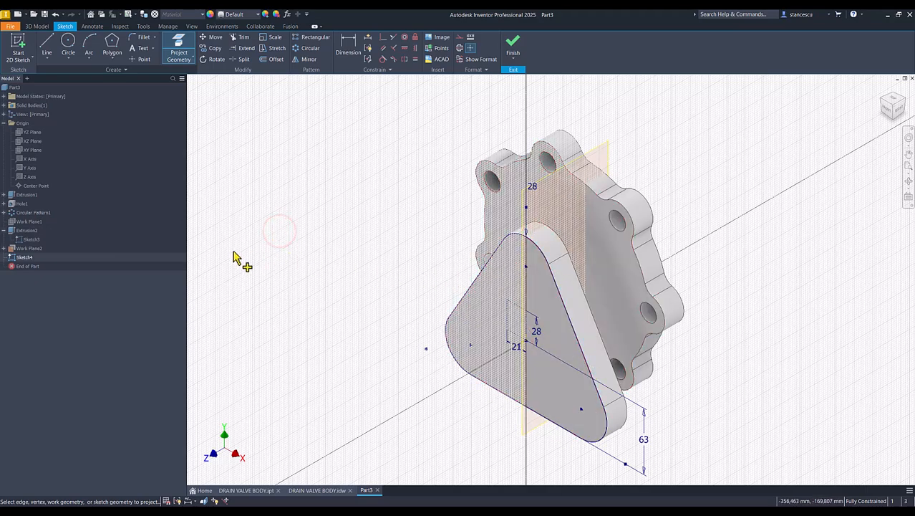
key(Escape)
right_click(17, 244)
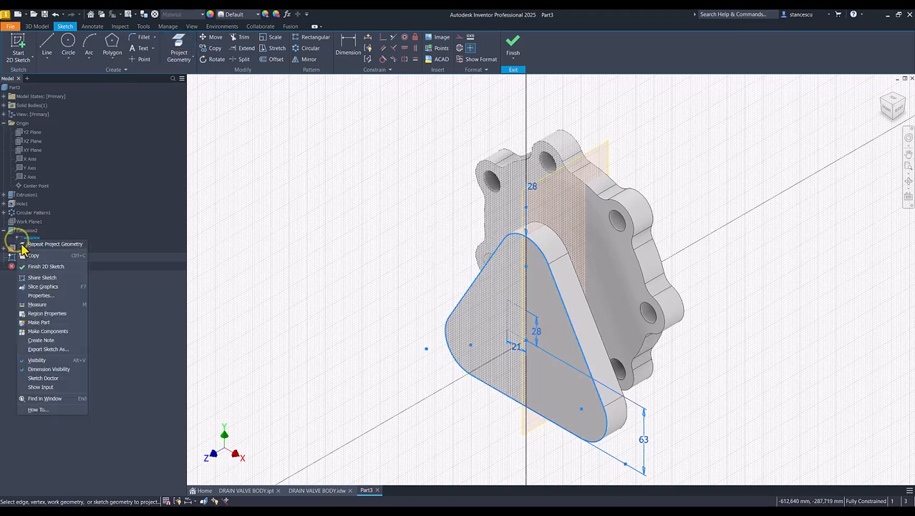
click(35, 359)
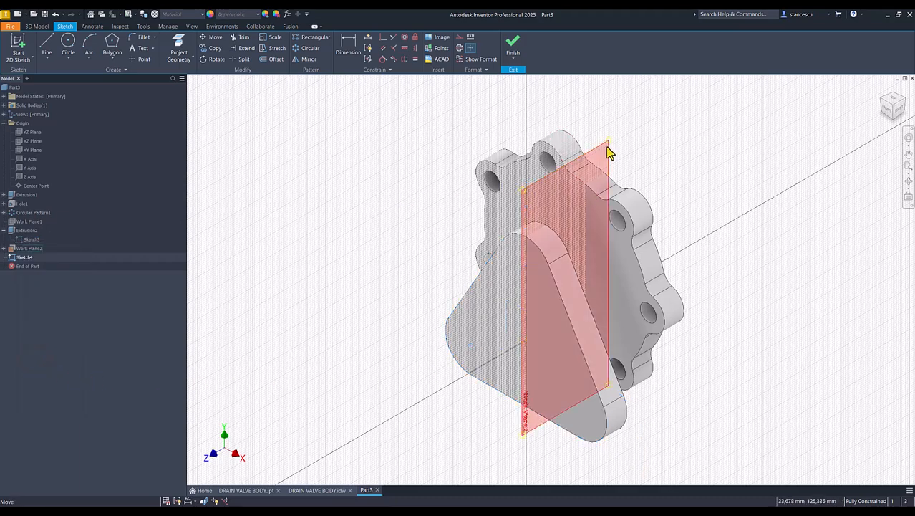
- View the sketch plane face-on and slice the graphics along it
click(901, 113)
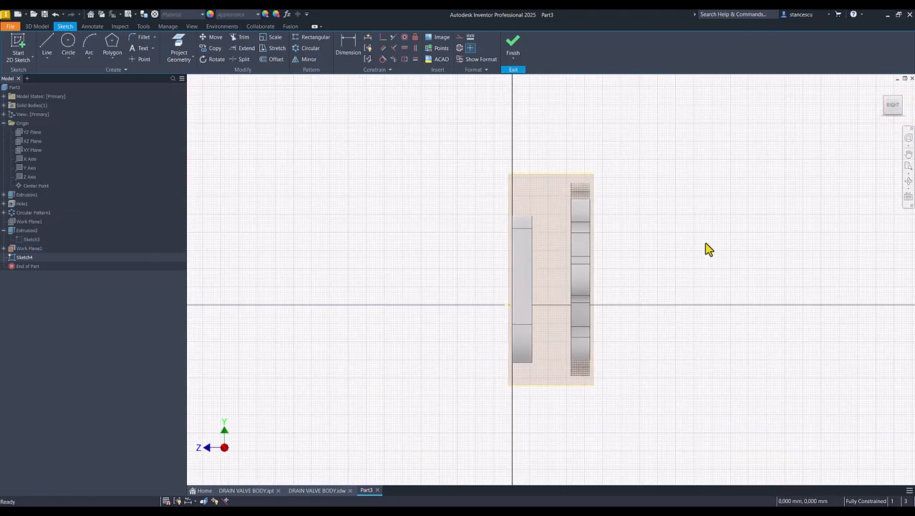
key(Num_Lock)
key(F7)
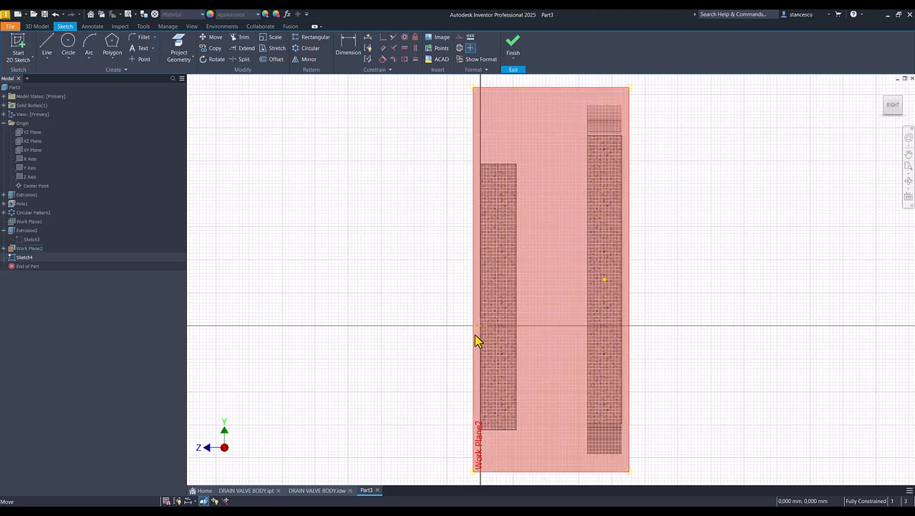
- Draw a 65 mm horizontal axis line from the origin to the round flange and a closed neck profile about 43 mm high above it, with a sloped top
click(46, 47)
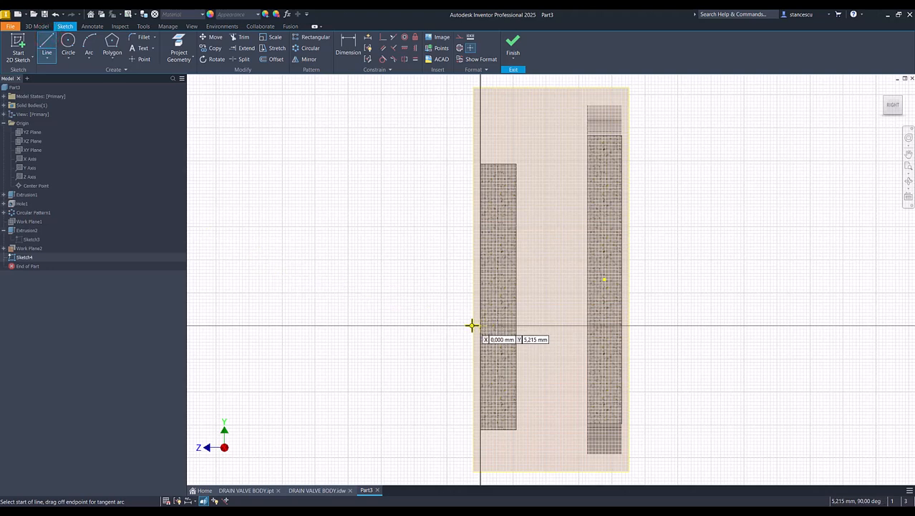
click(480, 326)
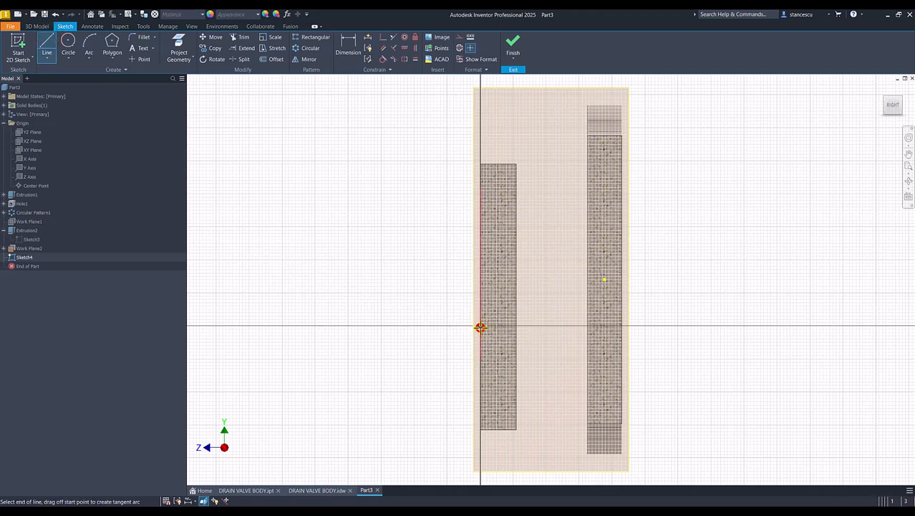
click(587, 326)
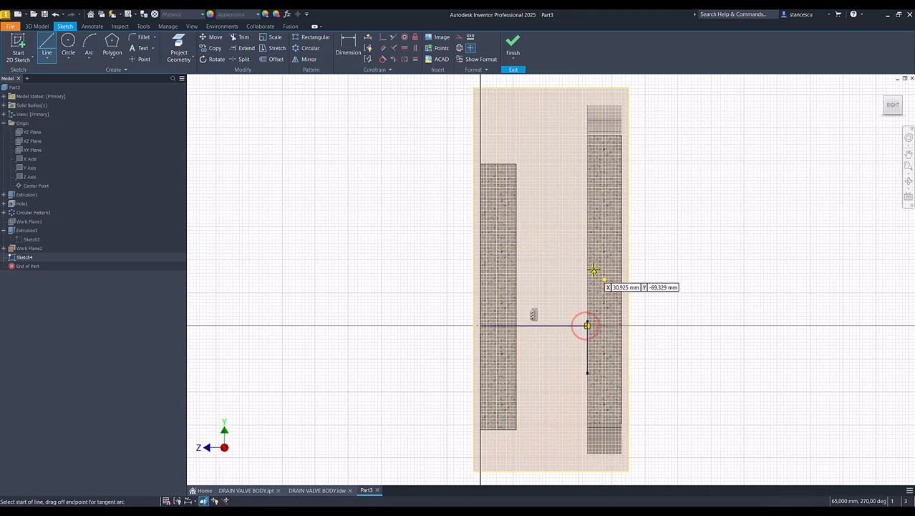
click(587, 326)
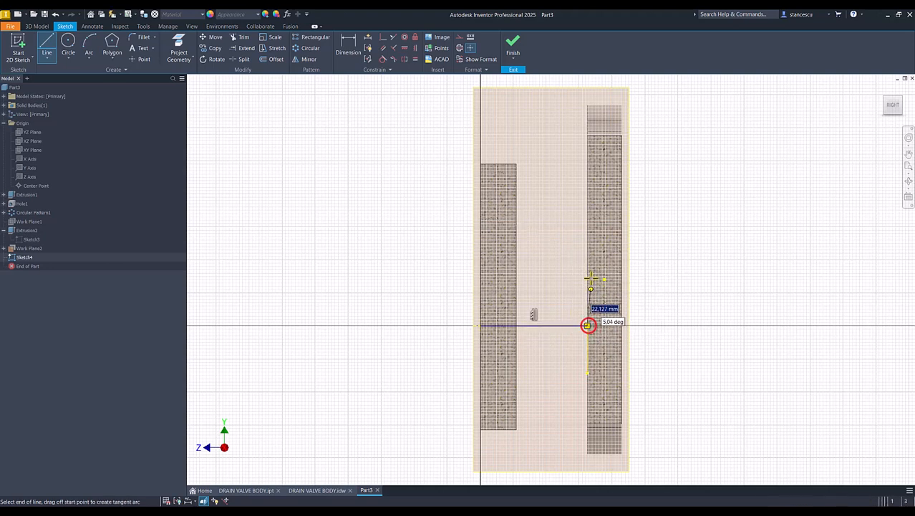
click(517, 255)
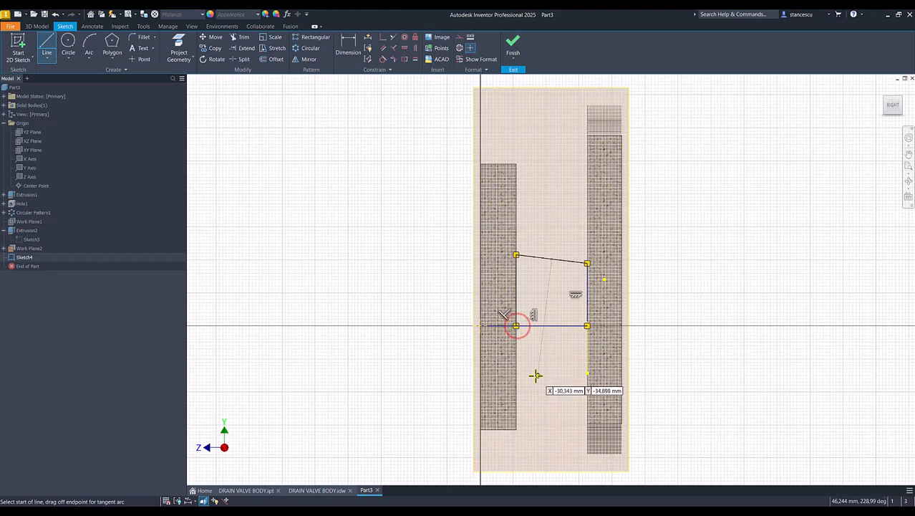
key(Escape)
- Convert the axis line to a centerline and dimension the profile's diameter at the triangular flange as 78 mm
drag(572, 309, 554, 345)
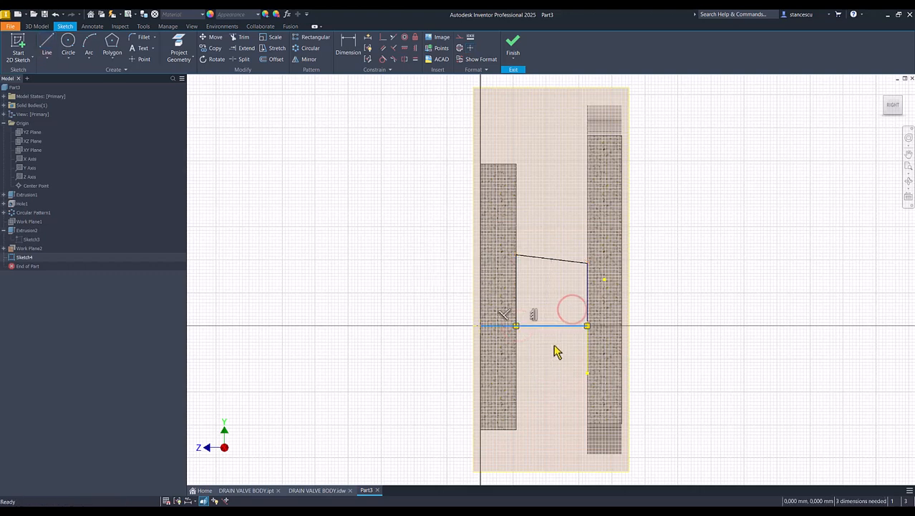
click(460, 48)
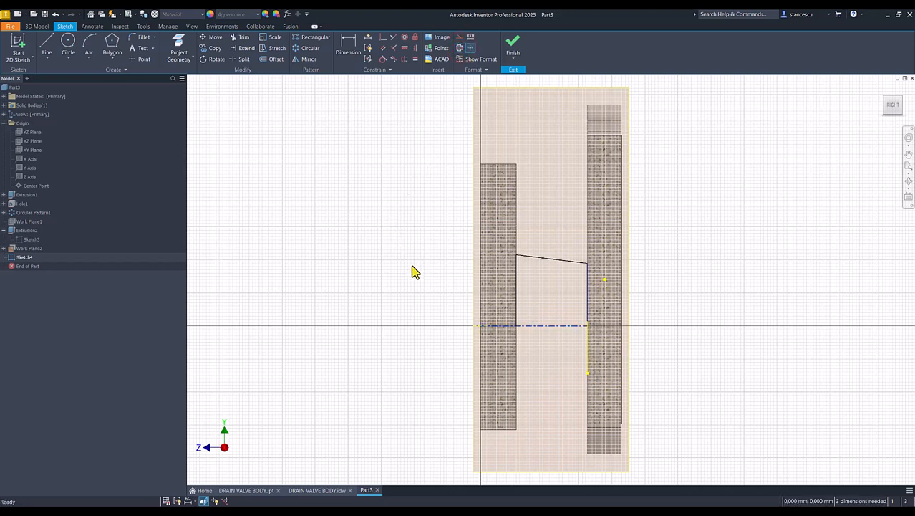
click(349, 44)
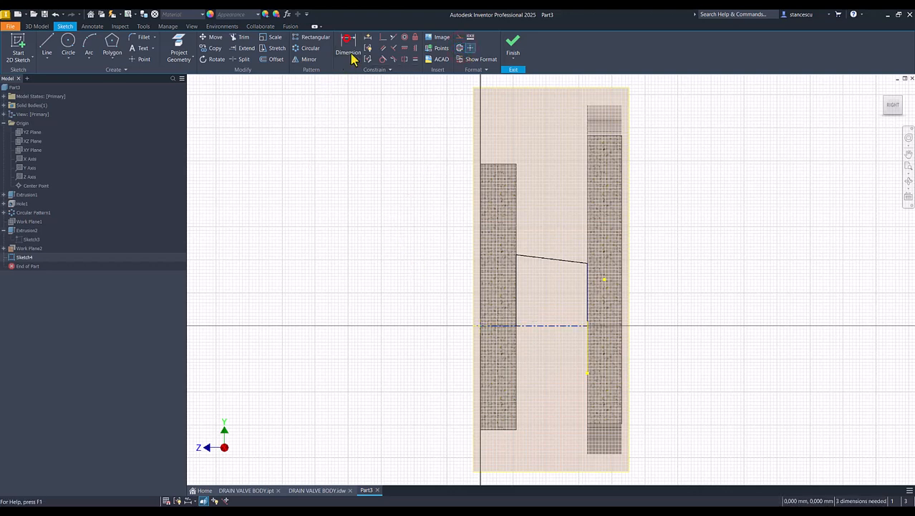
click(516, 255)
click(527, 326)
click(428, 312)
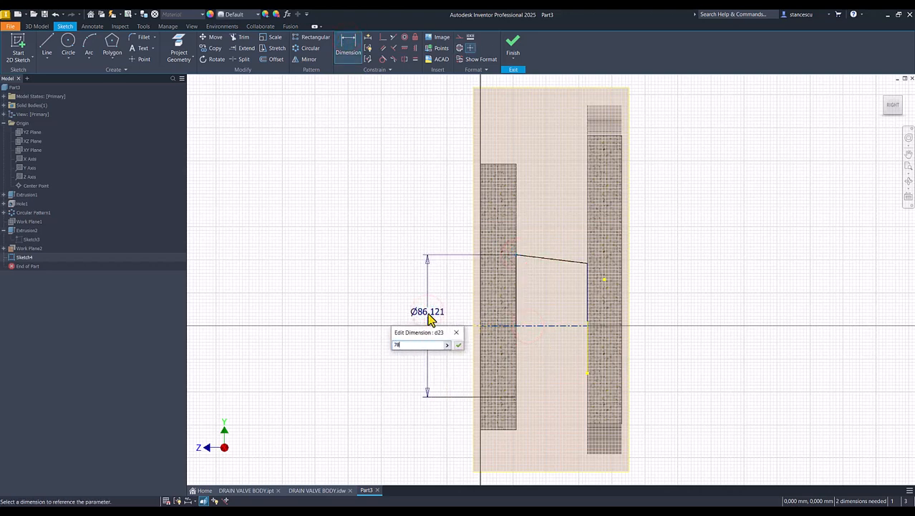
key(Return)
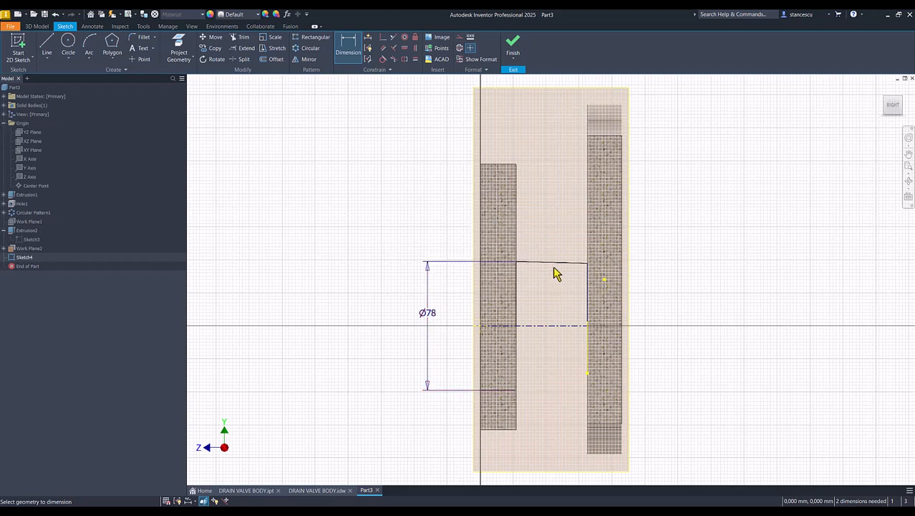
- Dimension the angle between the profile's sloped top line and the centerline as 3 degrees
click(561, 264)
click(539, 325)
click(544, 307)
text(3)
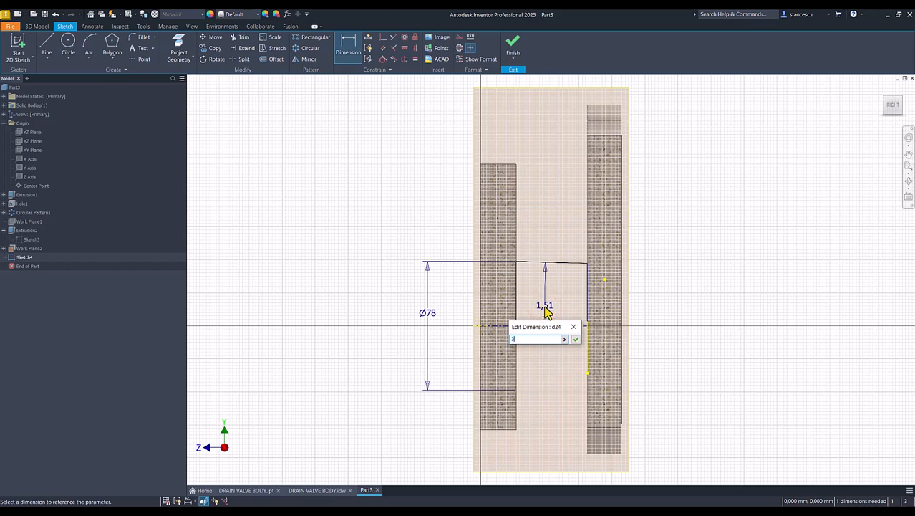
key(Return)
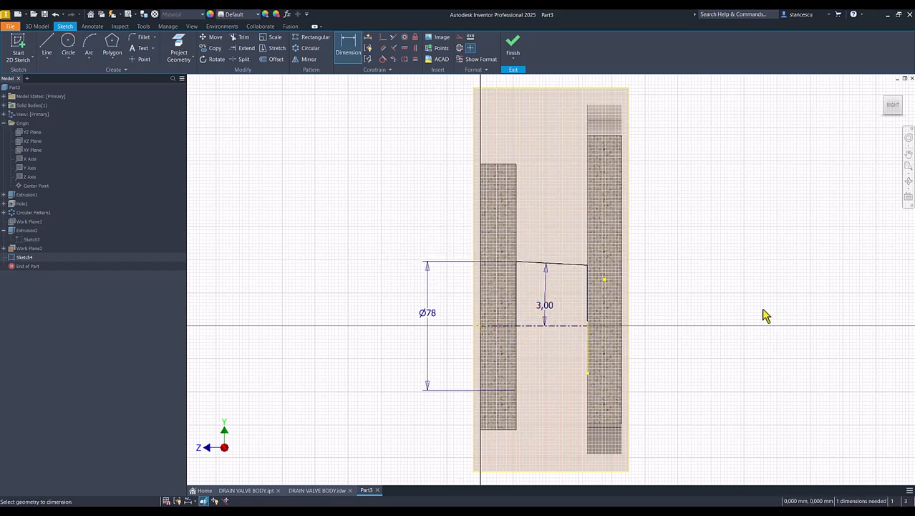
key(Escape)
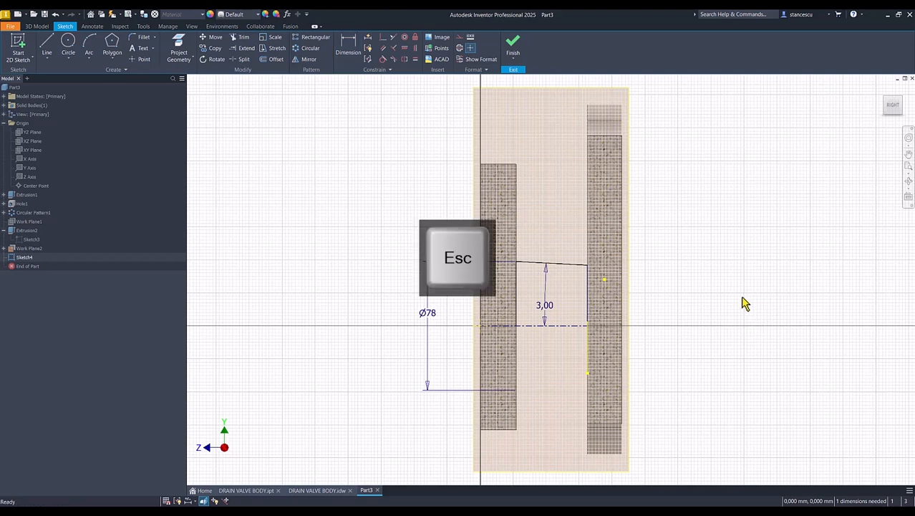
- Project the triangular flange's inner face edge and make the profile's adjacent vertical line collinear with it
click(588, 308)
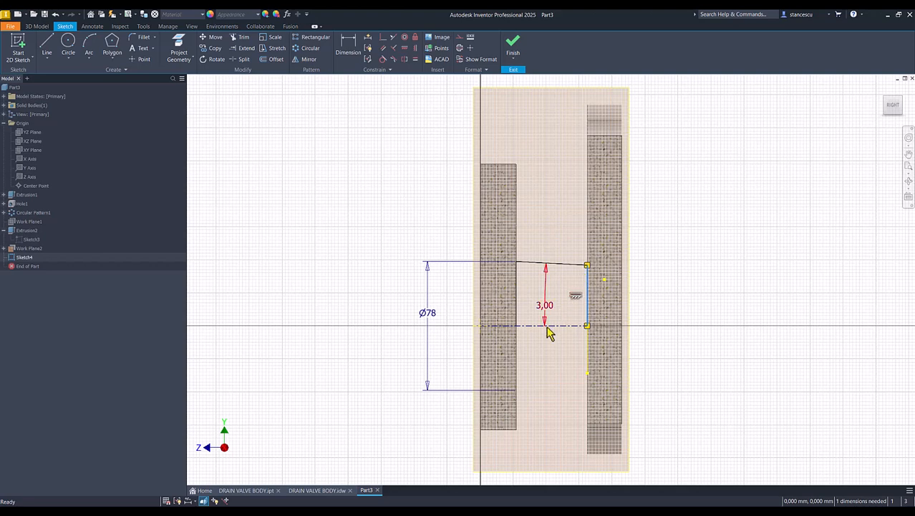
drag(517, 316, 522, 320)
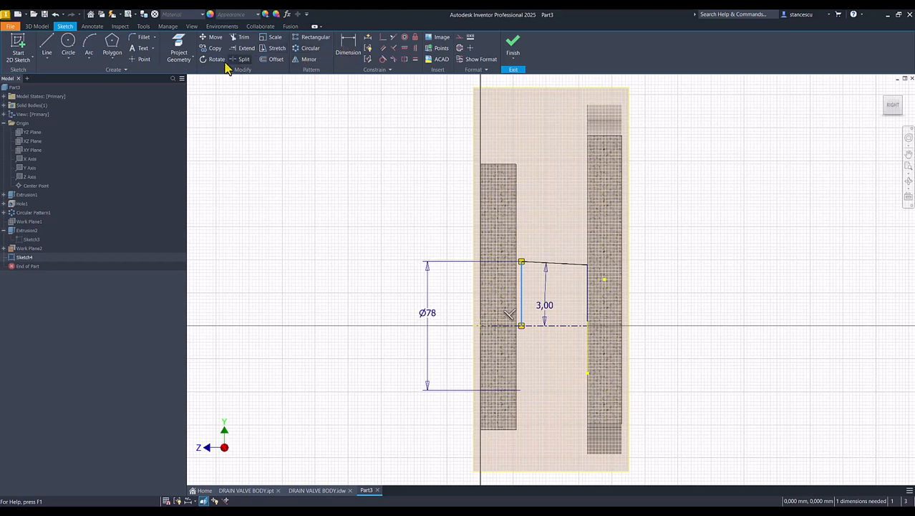
click(179, 49)
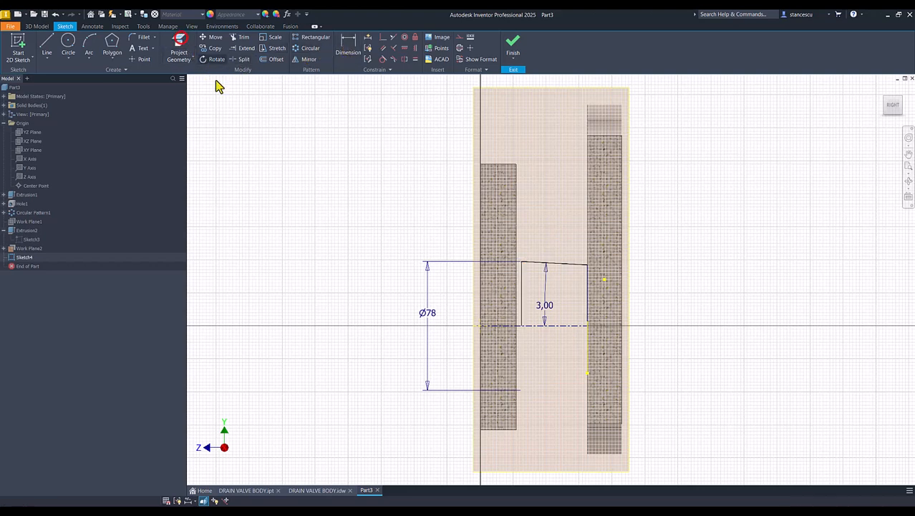
click(517, 232)
click(392, 36)
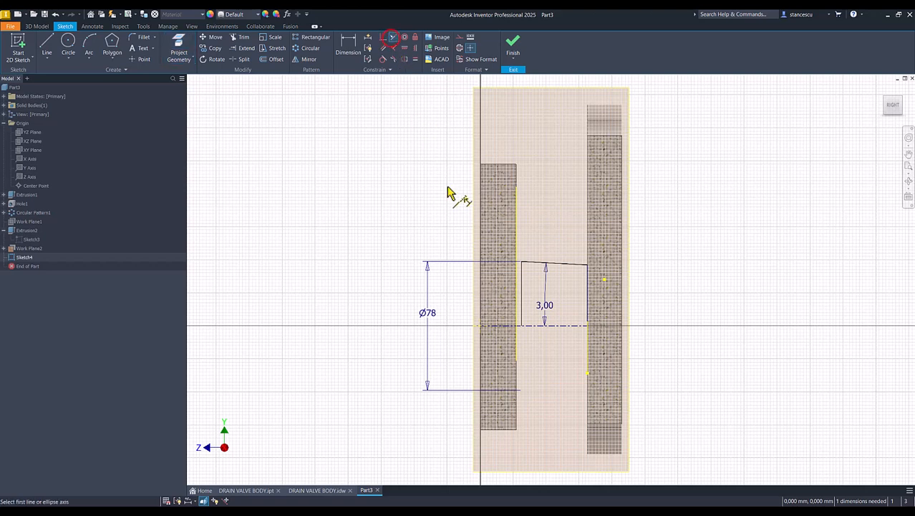
click(522, 290)
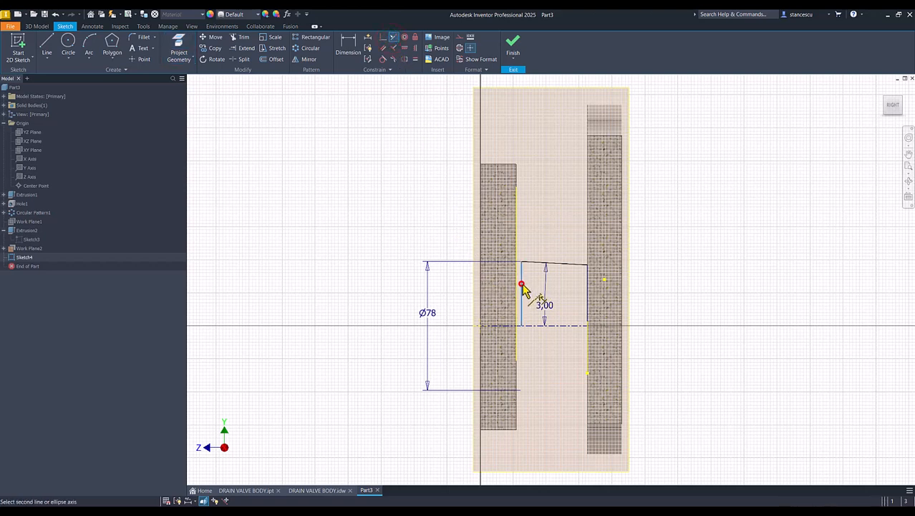
click(516, 286)
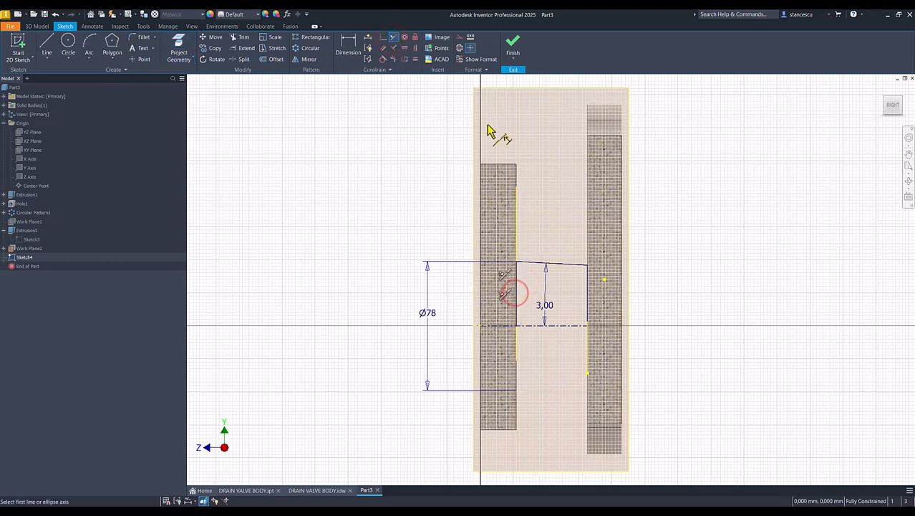
- Finish the sketch and revolve the neck profile a full 360 degrees about the centerline, joined to the flanges
click(513, 43)
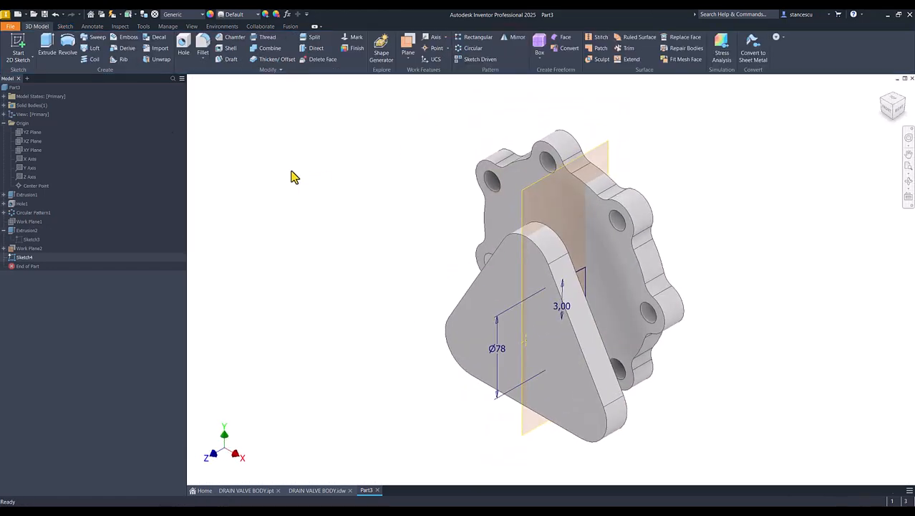
click(67, 44)
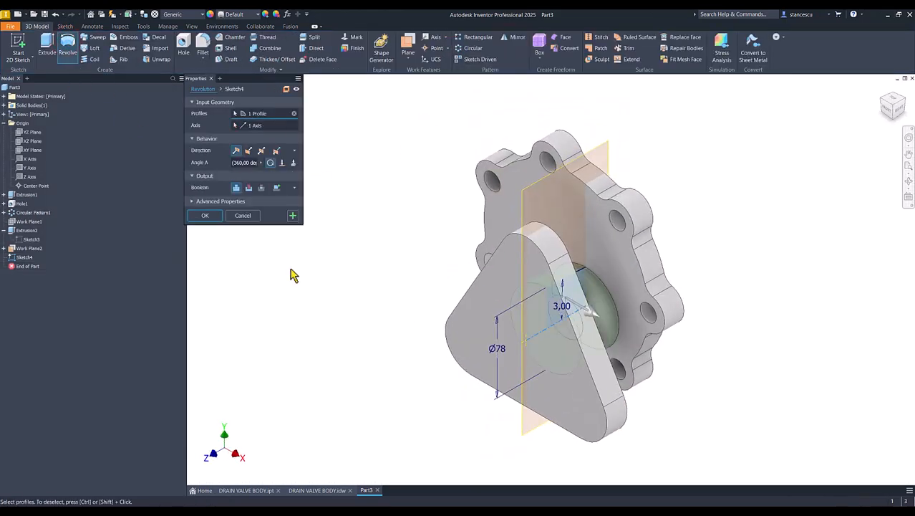
click(204, 216)
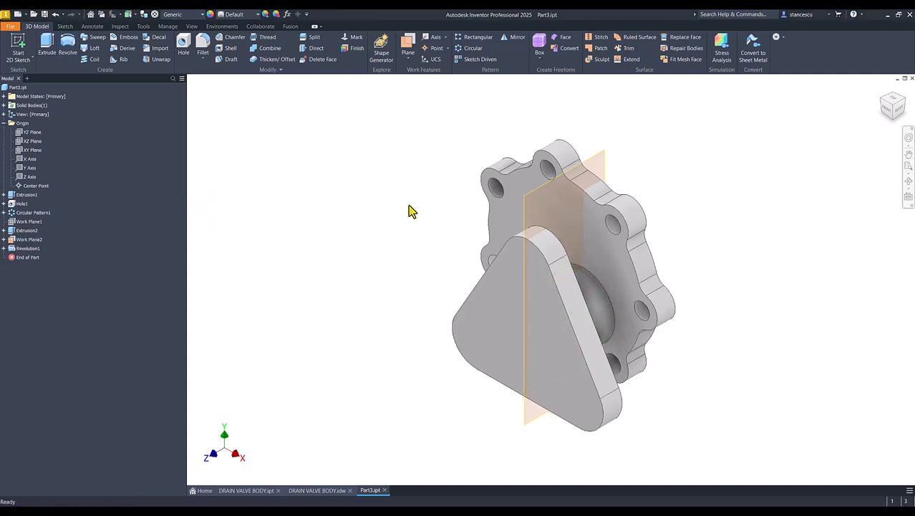
- Start another sketch on the offset work plane and check section A-A in the valve body drawing
click(606, 164)
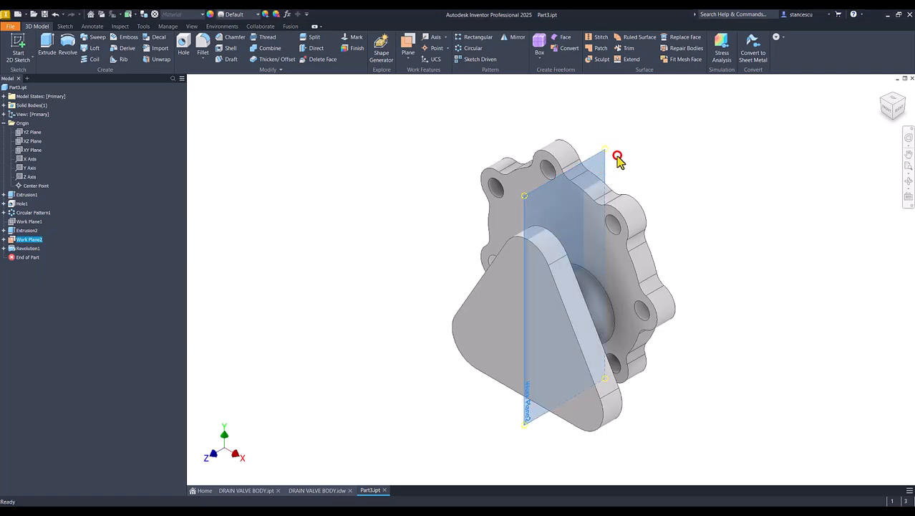
click(617, 157)
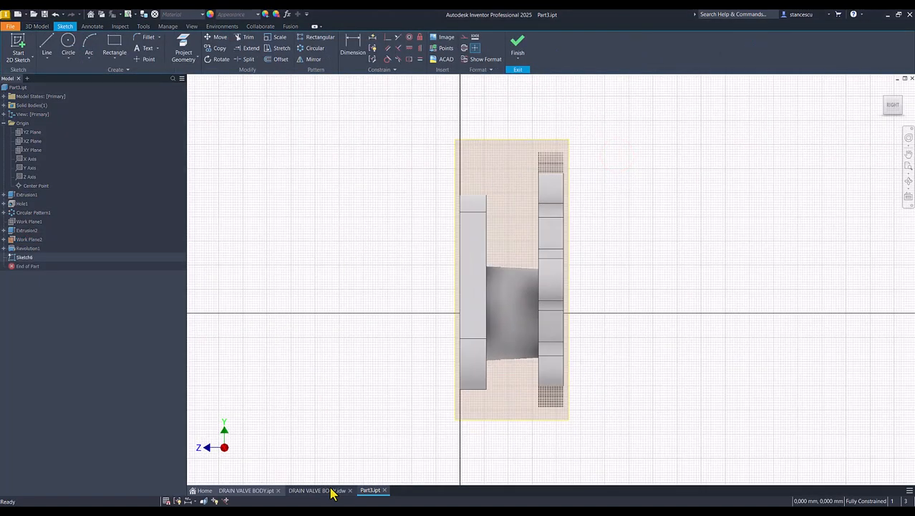
click(332, 491)
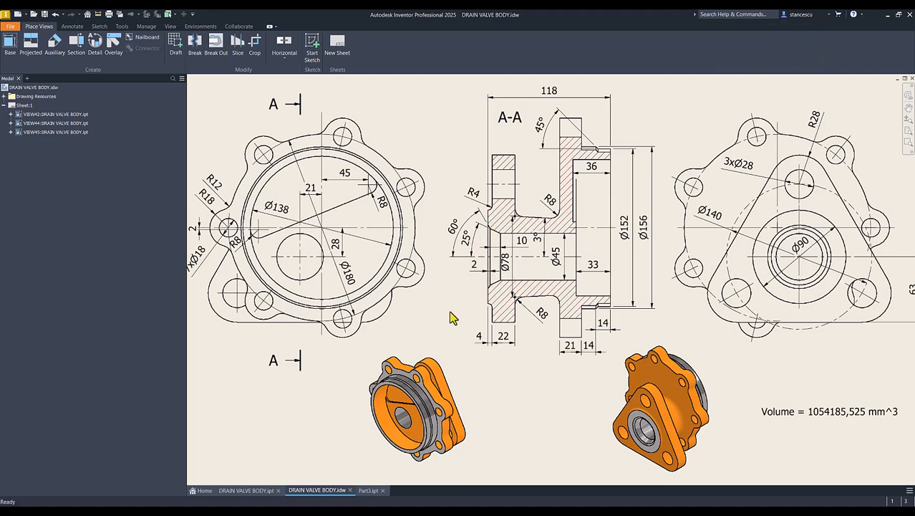
click(365, 491)
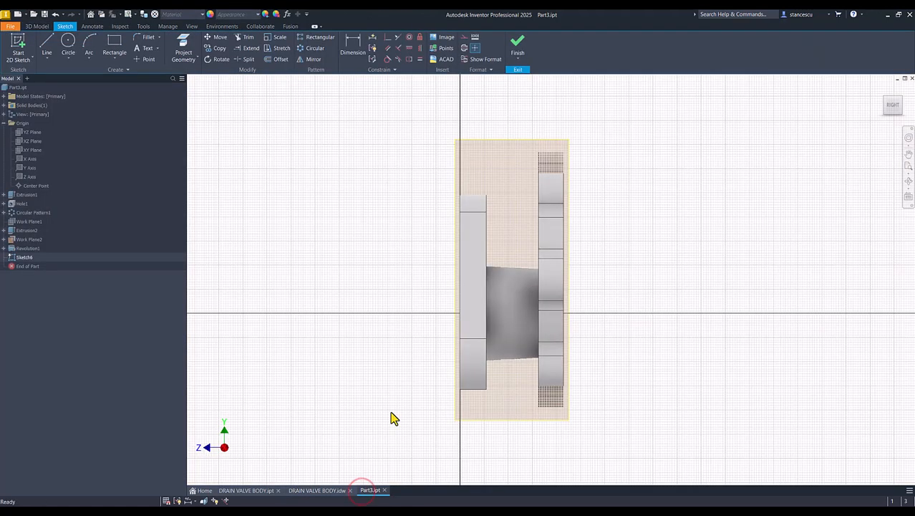
- Slice the model at the sketch plane and project the circular flange's inner face edge at the neck into the sketch
key(F7)
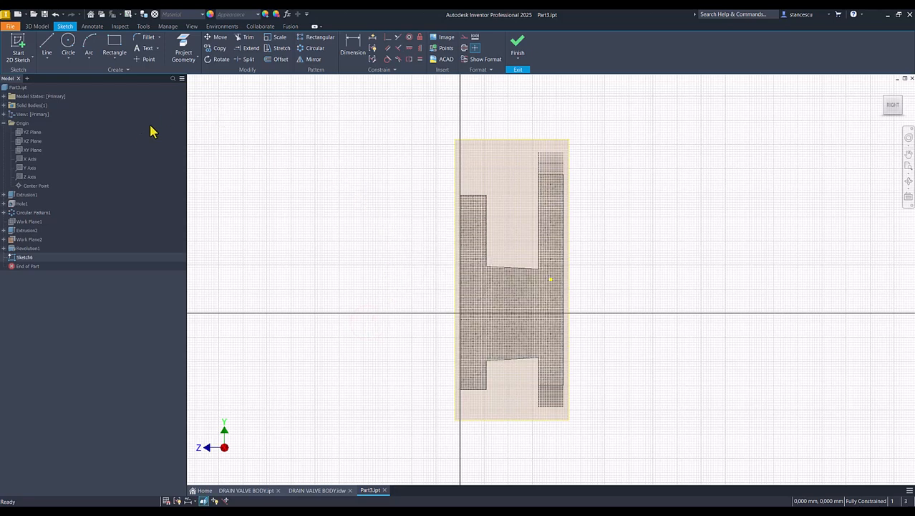
click(183, 45)
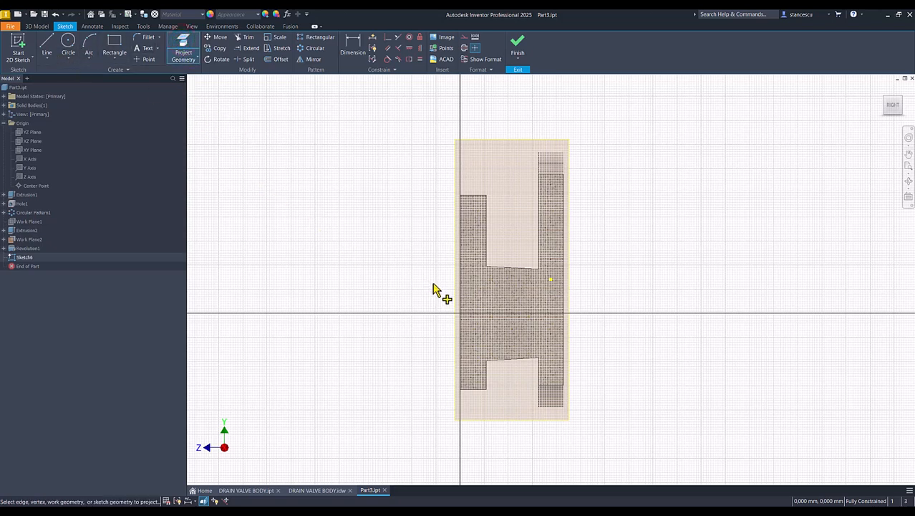
click(489, 299)
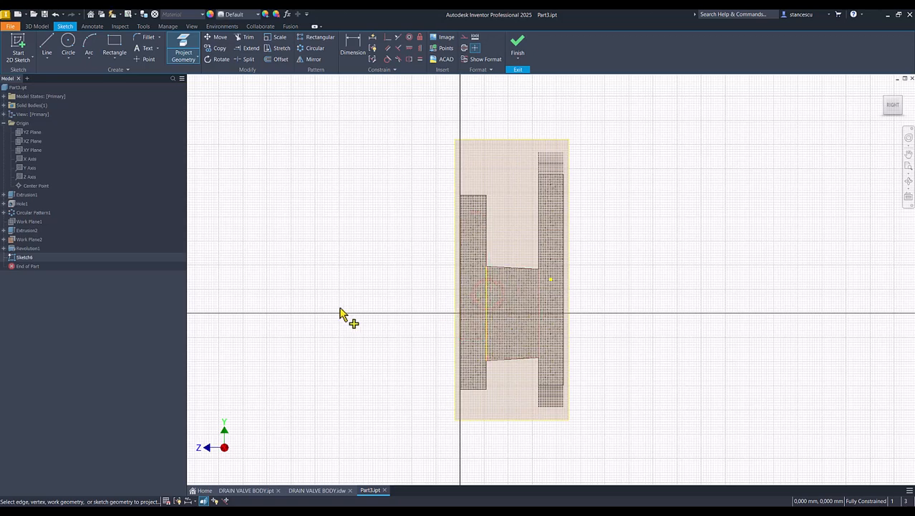
key(Escape)
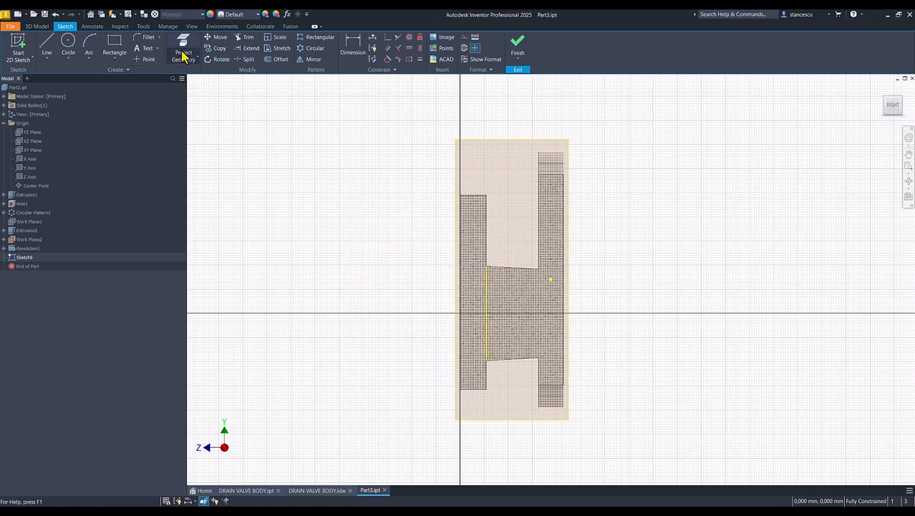
- Sketch an axis line from the projected edge out through the flange and a closed rectangle about 12.4 by 62 mm outside its outer face
click(45, 43)
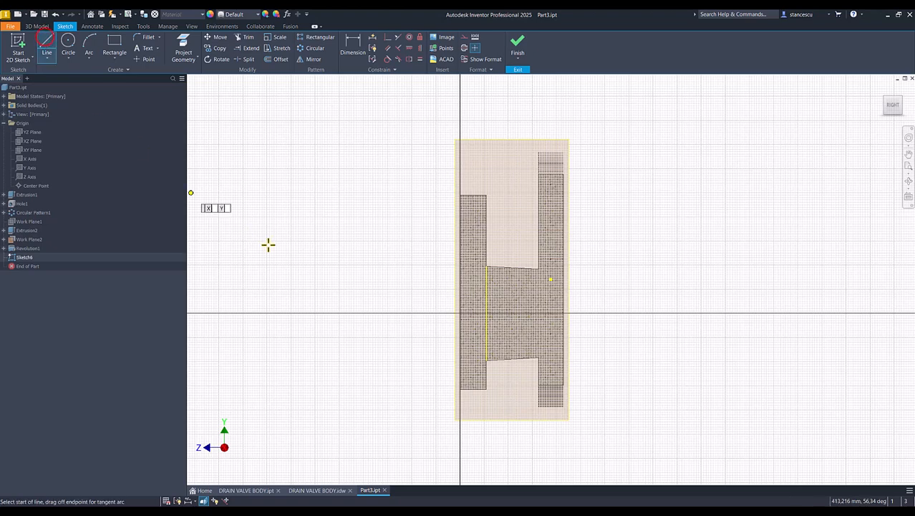
click(484, 313)
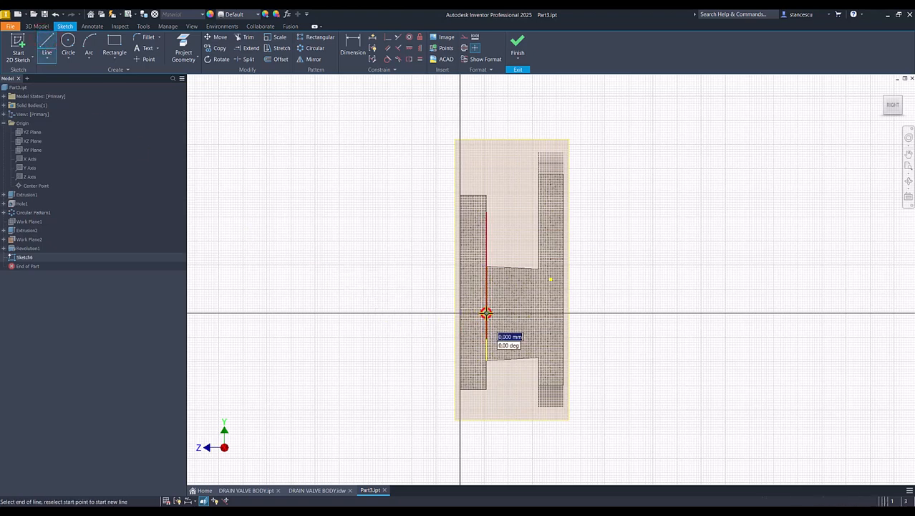
click(446, 312)
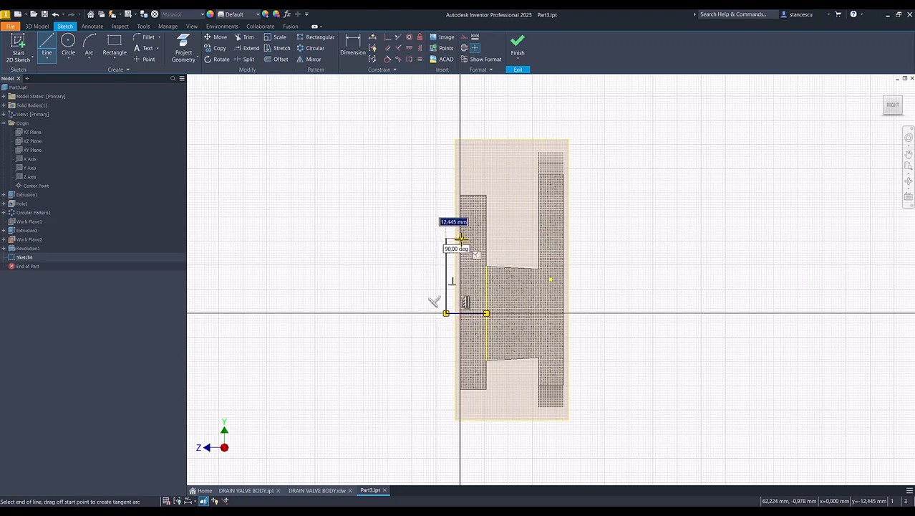
click(461, 238)
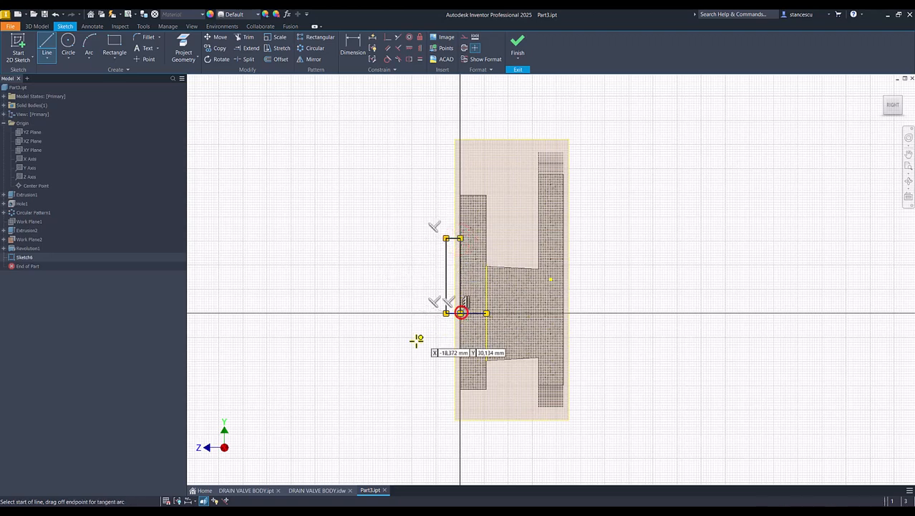
- Project the triangular plate's outer face edge into the sketch and make the narrow rectangle's adjacent side collinear with it
key(Escape)
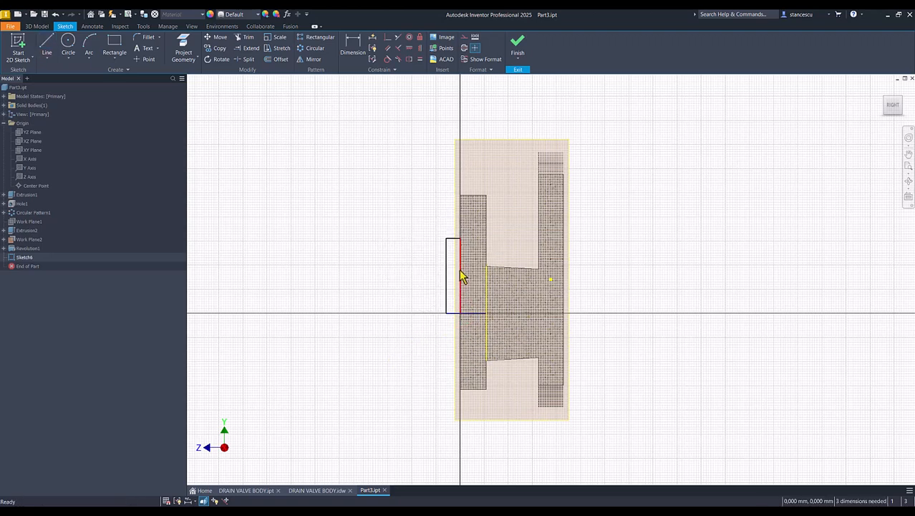
click(374, 217)
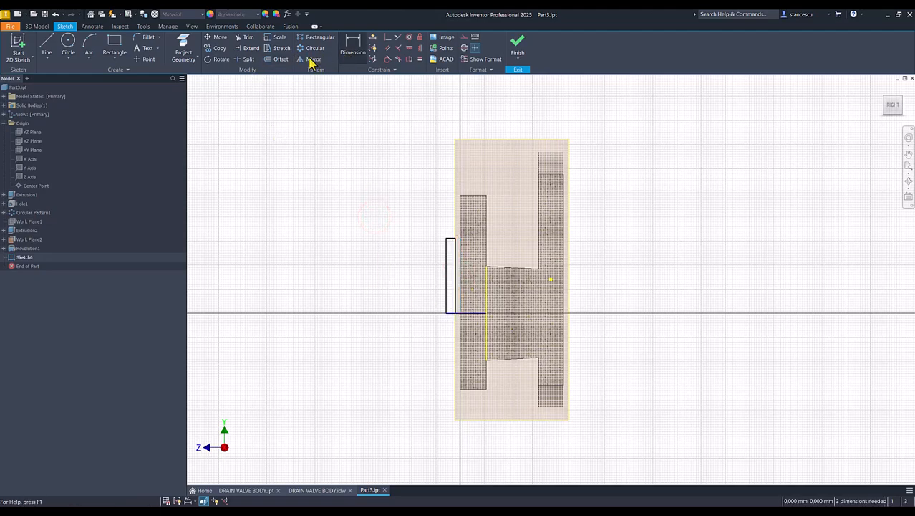
key(Home)
click(183, 47)
click(487, 258)
click(398, 37)
click(480, 234)
click(487, 244)
key(Escape)
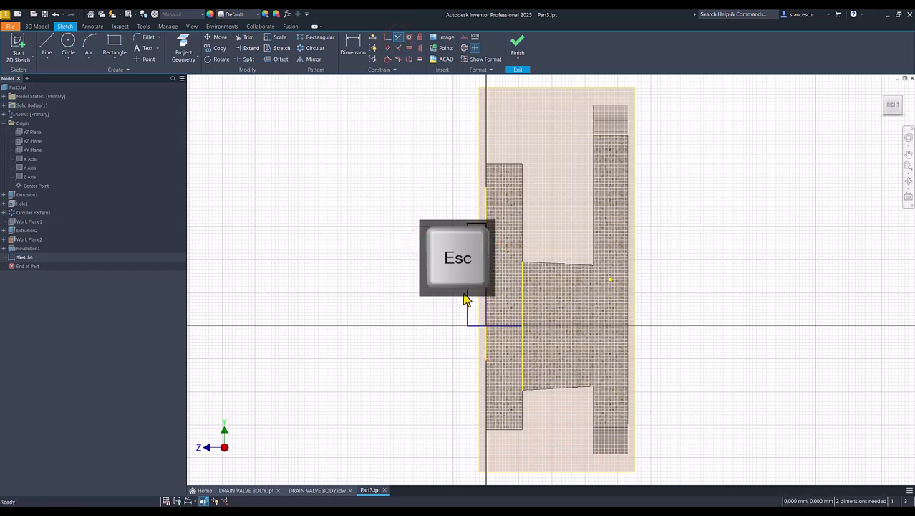
- Change the horizontal line along the rectangle's lower end into a centerline
click(512, 327)
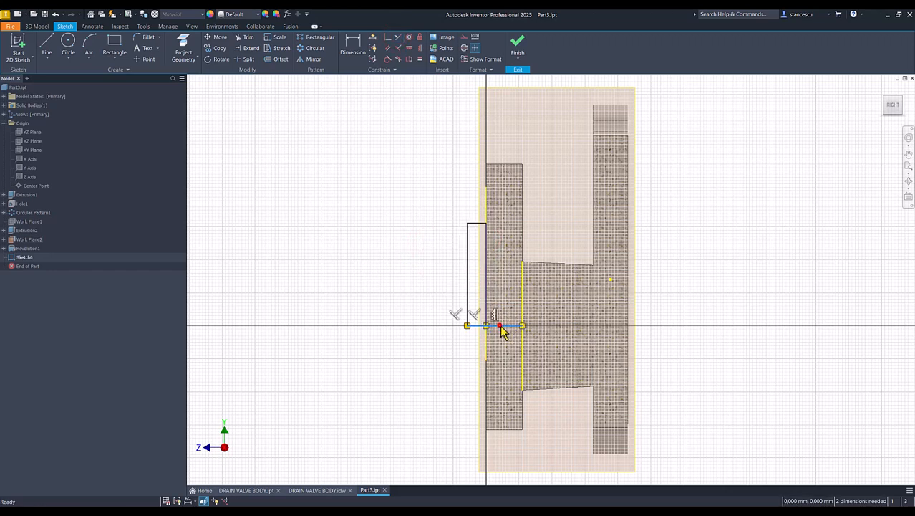
click(464, 47)
click(409, 148)
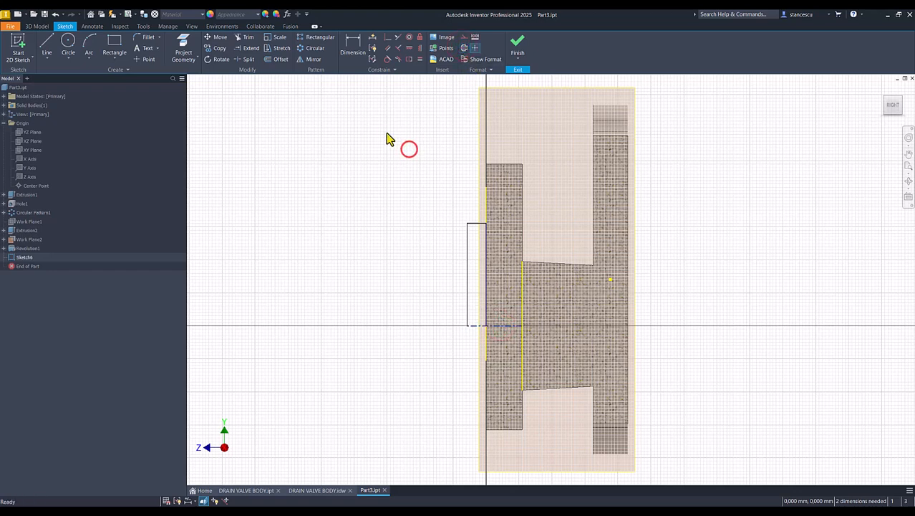
- Dimension the rectangle's height from the centerline as a 90 mm diameter
click(353, 51)
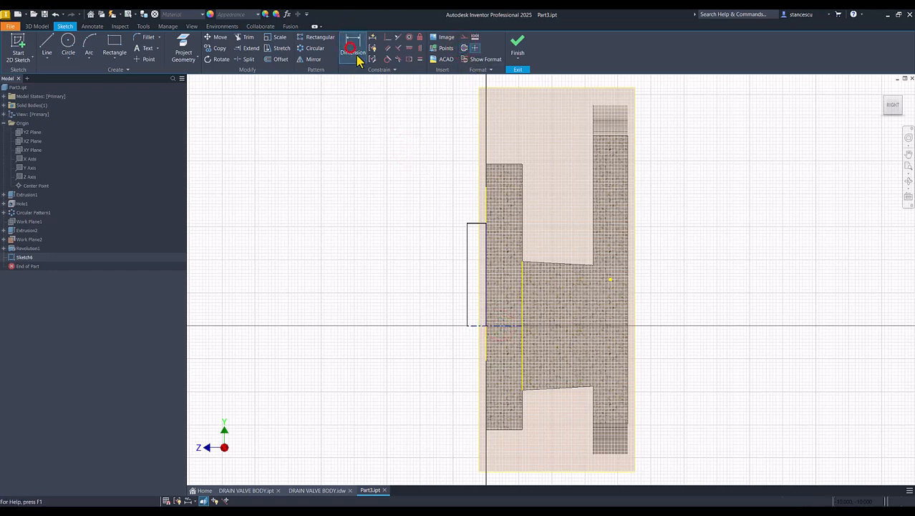
click(468, 308)
click(474, 326)
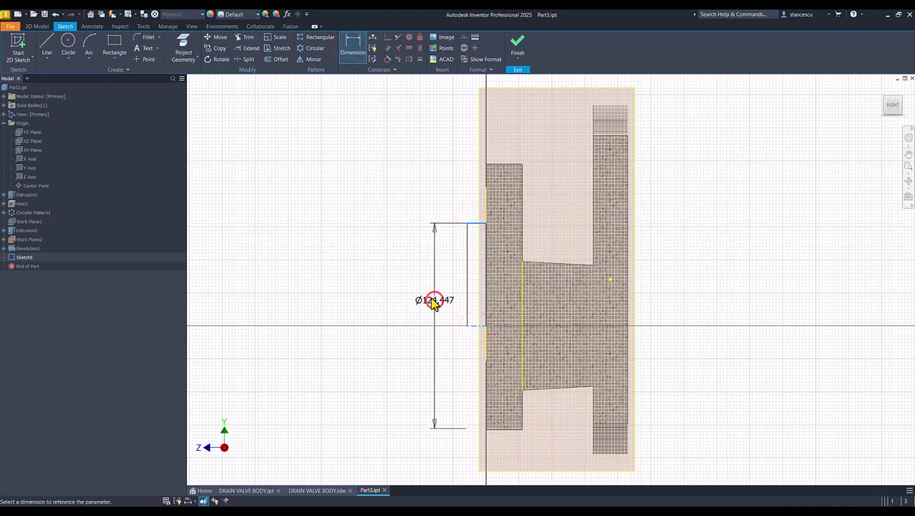
click(433, 304)
text(9)
key(Return)
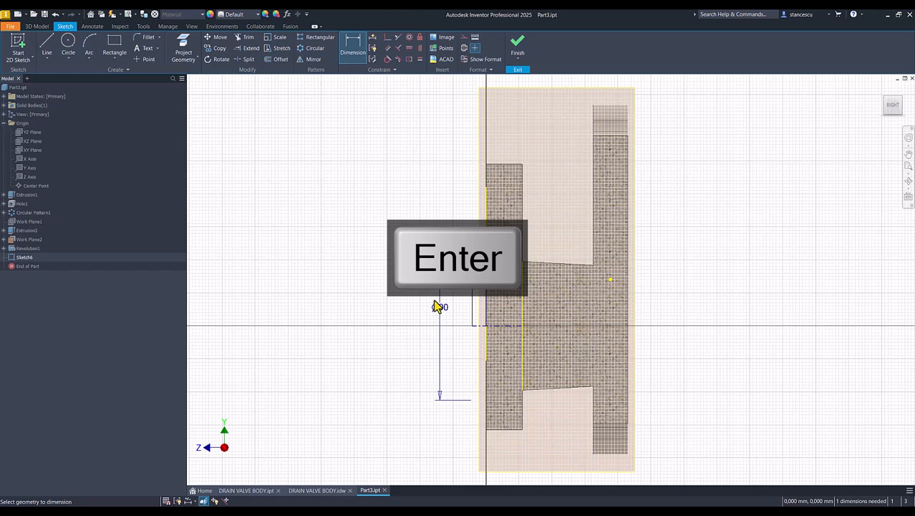
- Dimension the rectangle's width between its two long sides as 4 mm
click(472, 279)
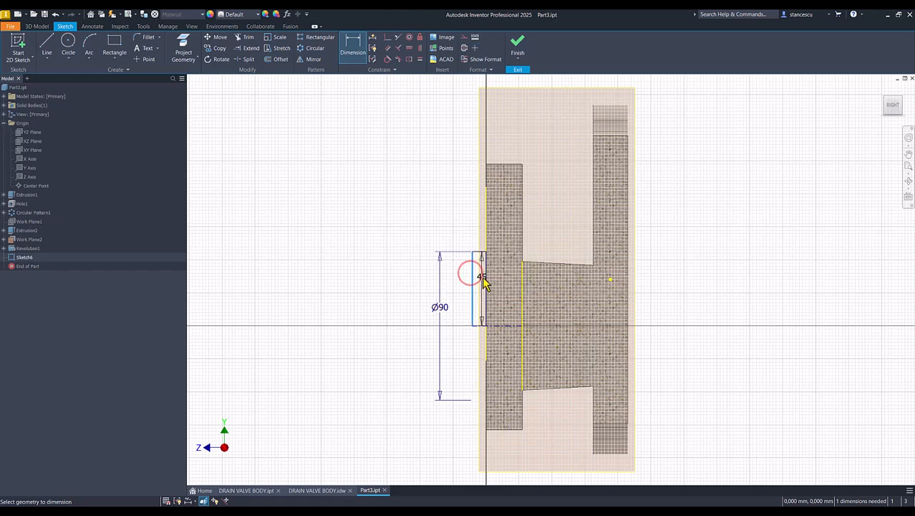
click(486, 284)
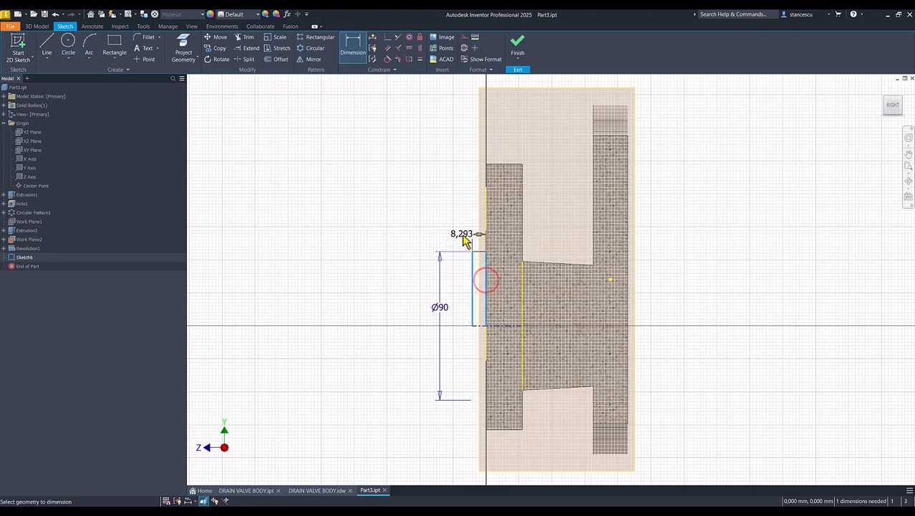
click(463, 232)
text(4)
key(Return)
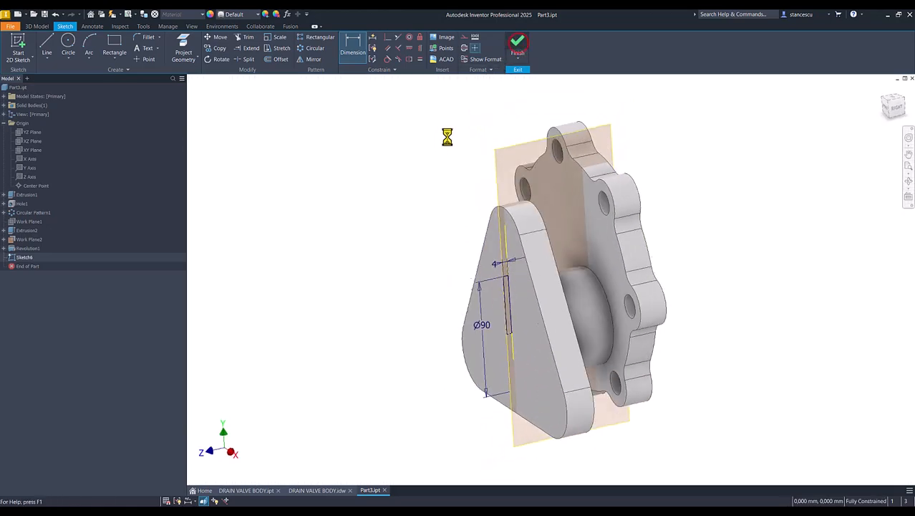
- Finish the sketch, revolve the profile into a round boss on the triangular plate, and hide the displayed work plane
click(68, 45)
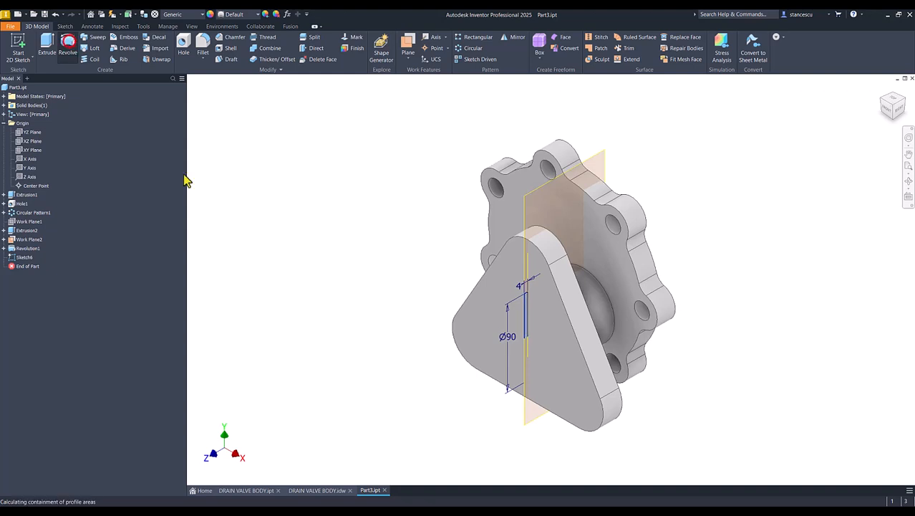
click(206, 216)
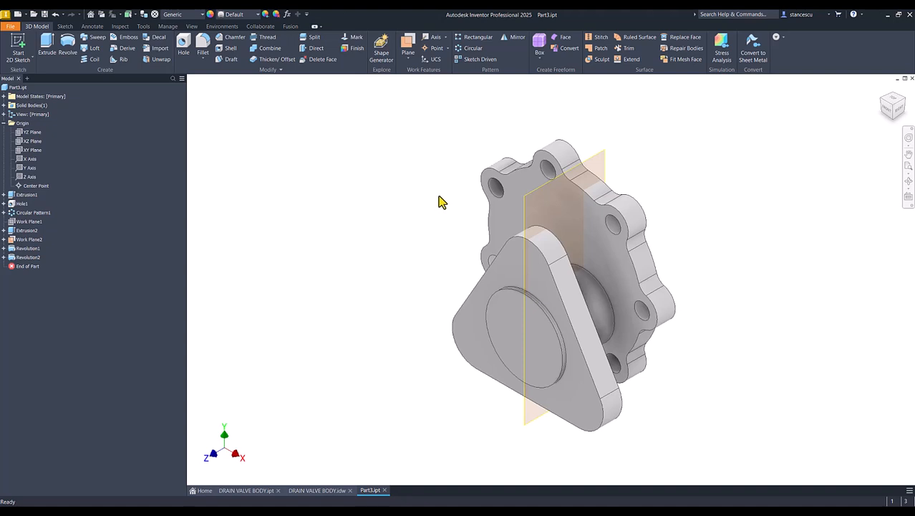
right_click(605, 156)
click(631, 159)
click(453, 186)
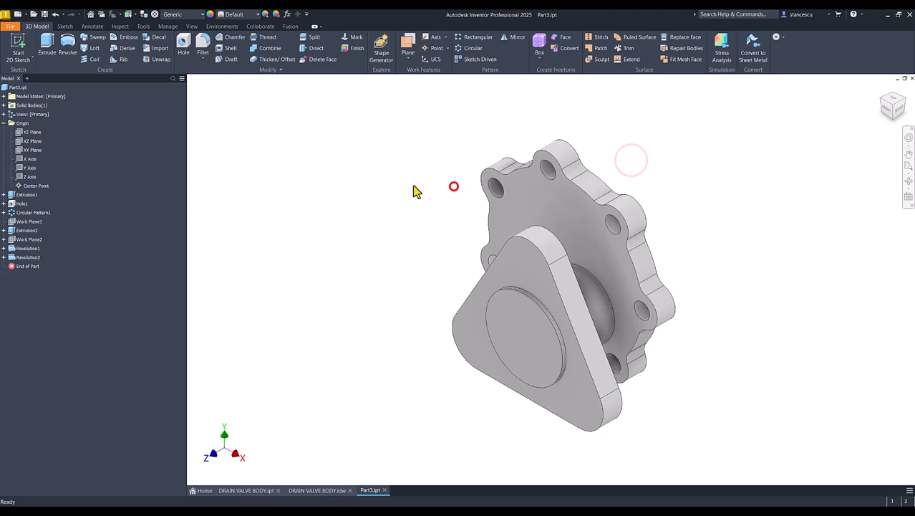
- Consult the radii in DRAIN VALVE BODY.idw and fillet the edge between the round boss and triangular plate in Part3.ipt with 4 mm
click(300, 490)
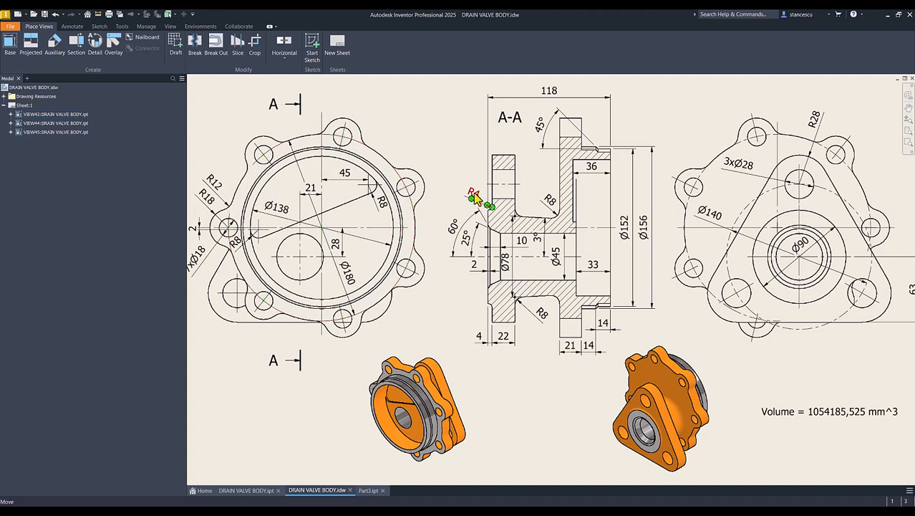
drag(553, 206, 553, 207)
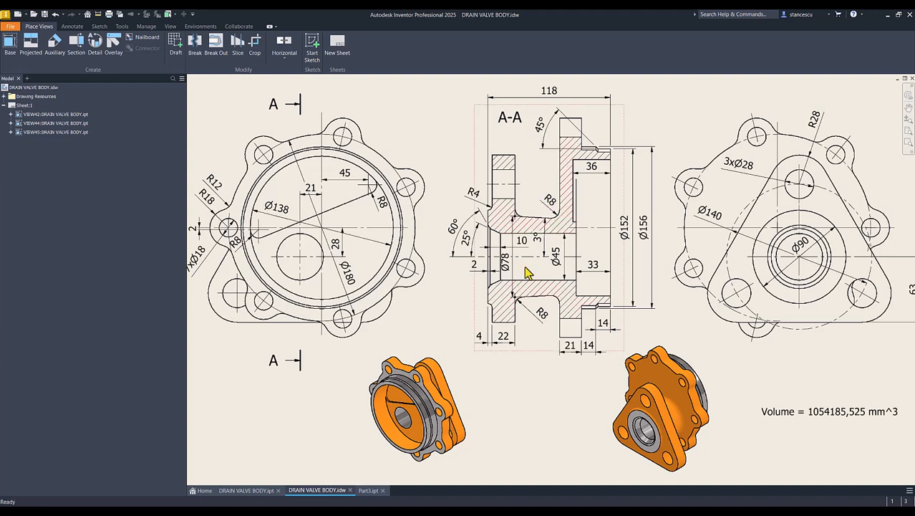
click(373, 475)
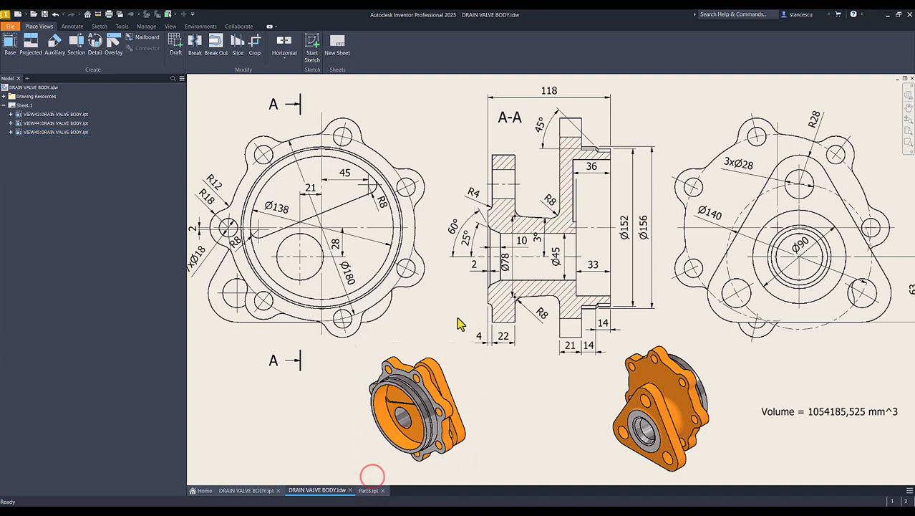
click(368, 490)
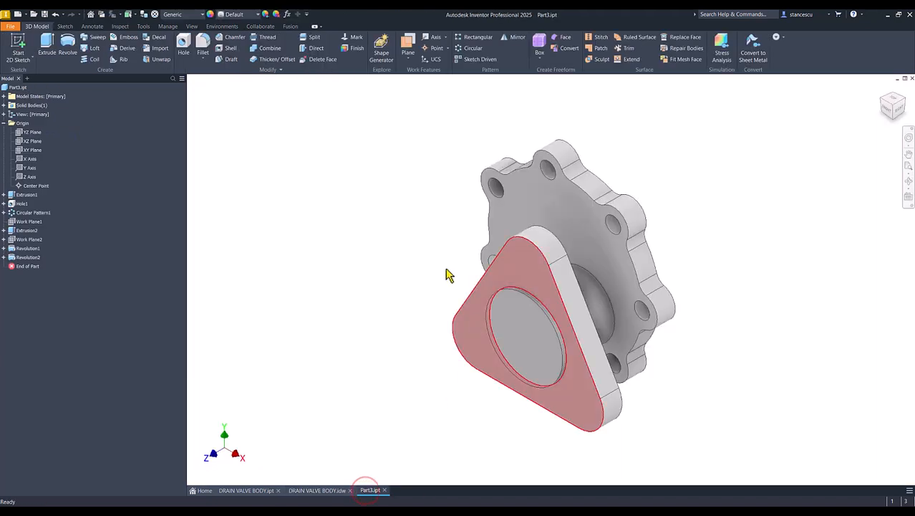
click(531, 281)
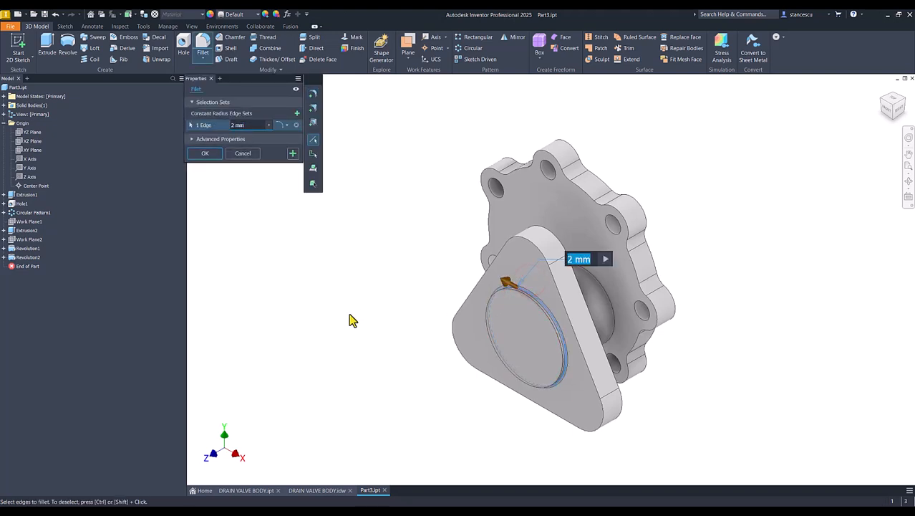
text(4)
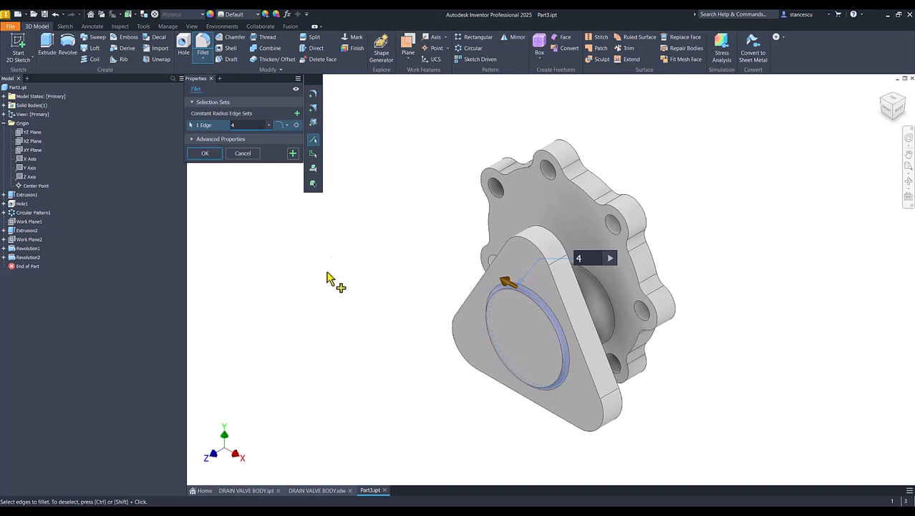
click(291, 154)
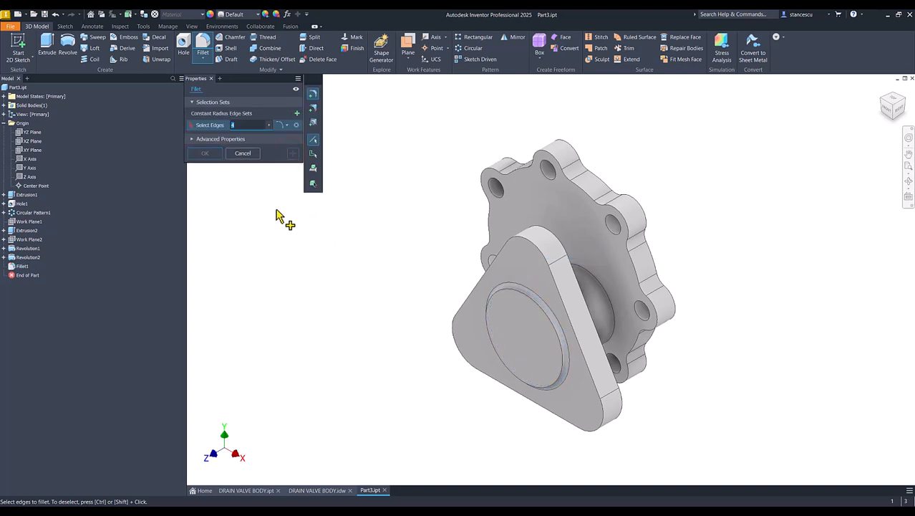
- Fillet both edges where the neck meets the triangular plate and the round flange with an 8 mm radius
click(584, 275)
shift+middle_drag(637, 343, 538, 338)
click(534, 333)
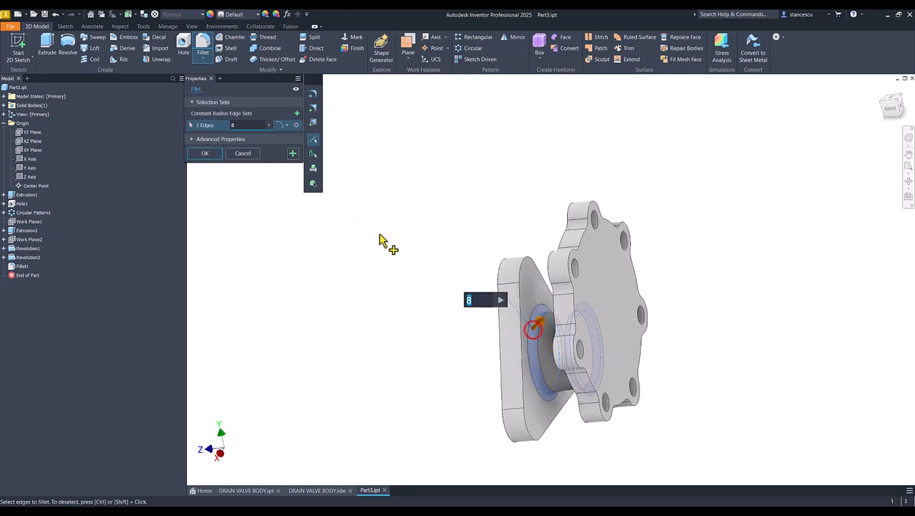
click(208, 155)
shift+middle_drag(259, 218, 598, 264)
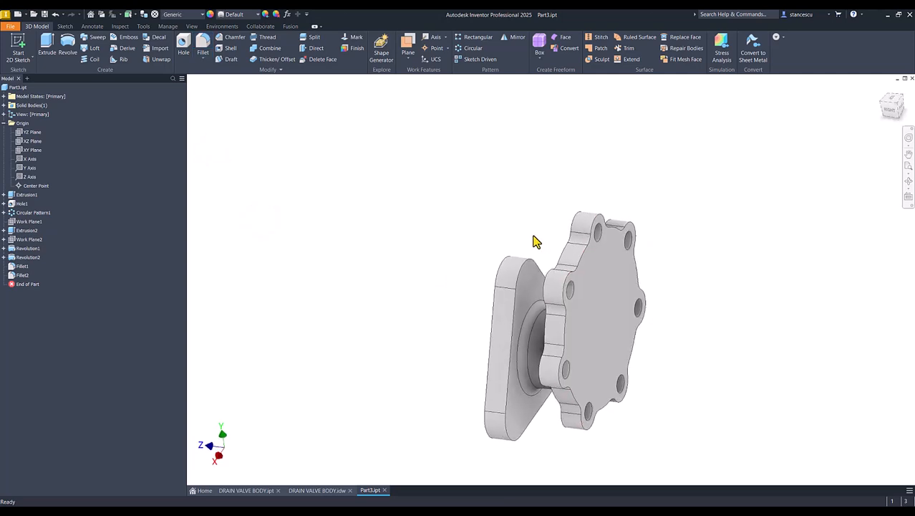
- Review section A-A in DRAIN VALVE BODY.idw and start a new sketch on the YZ plane of Part3.ipt with the model graphics sliced
click(334, 492)
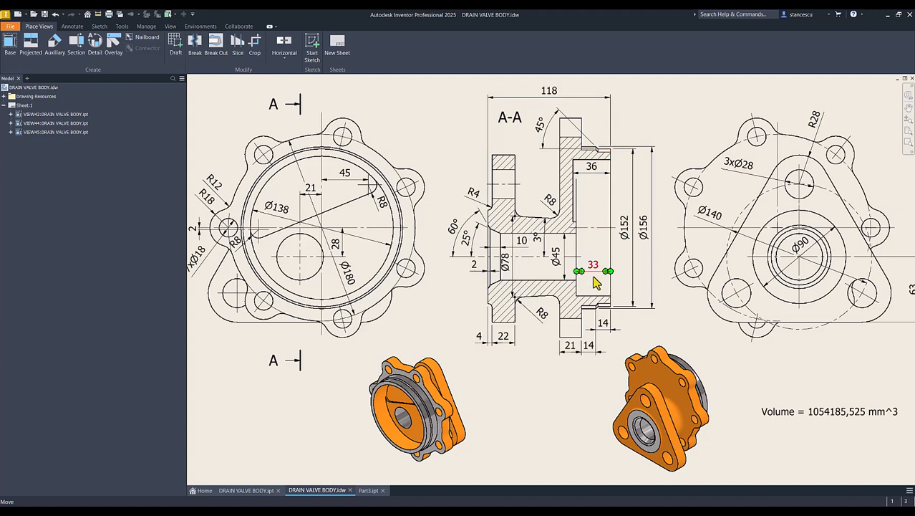
click(604, 309)
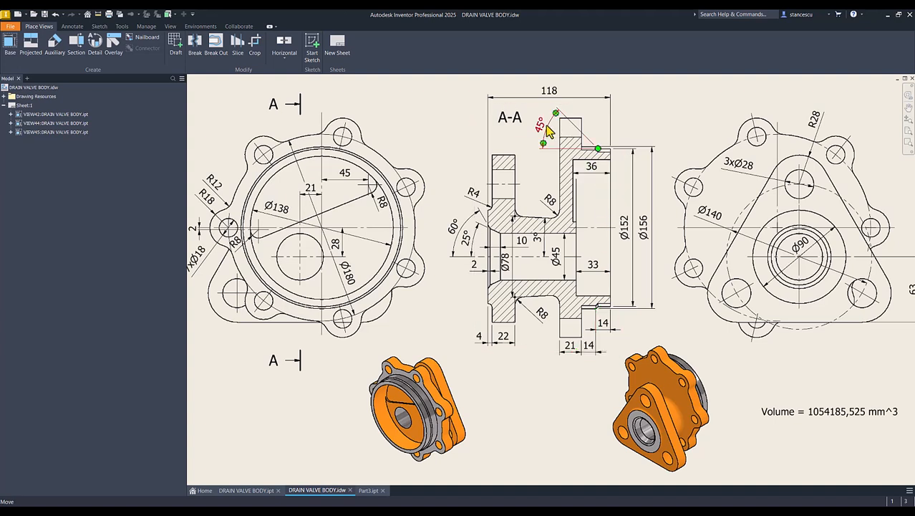
click(367, 490)
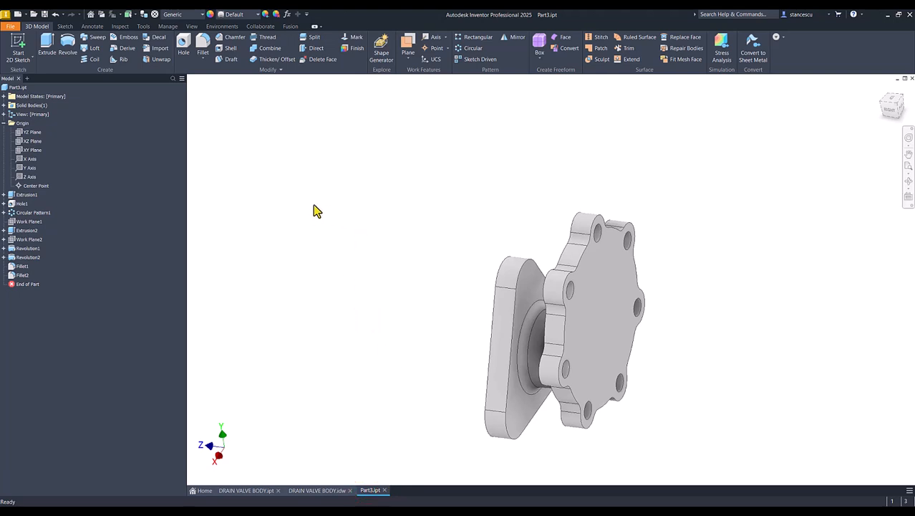
click(22, 133)
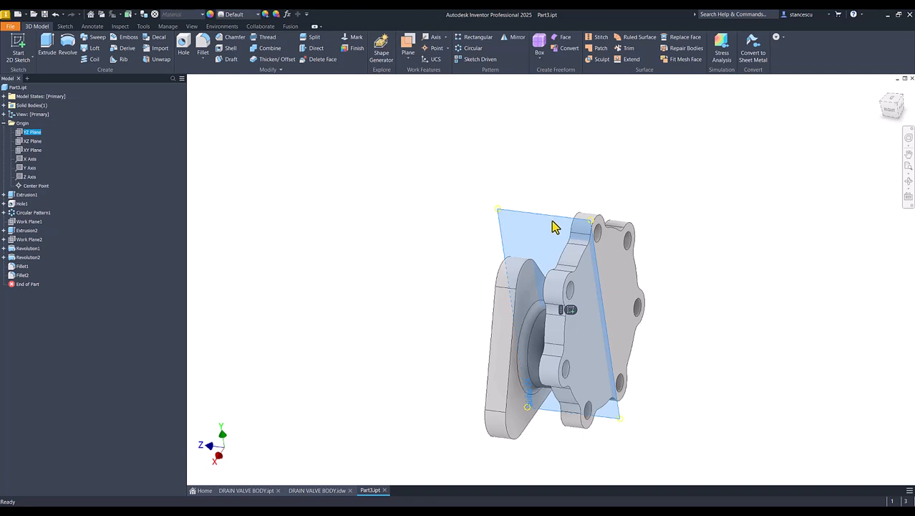
key(Escape)
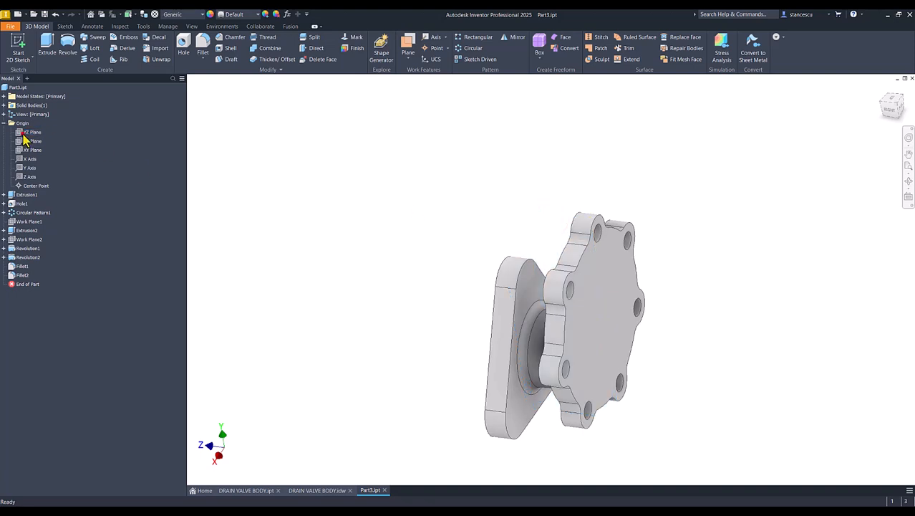
click(29, 133)
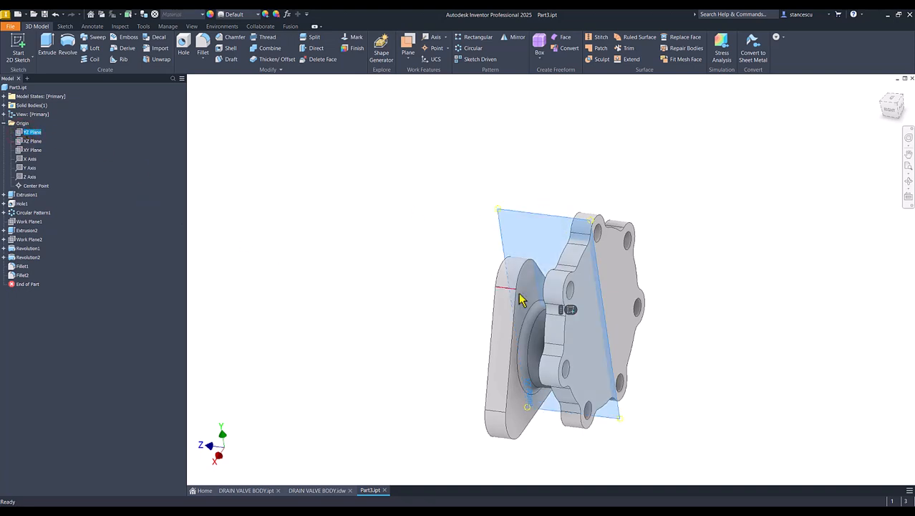
click(570, 312)
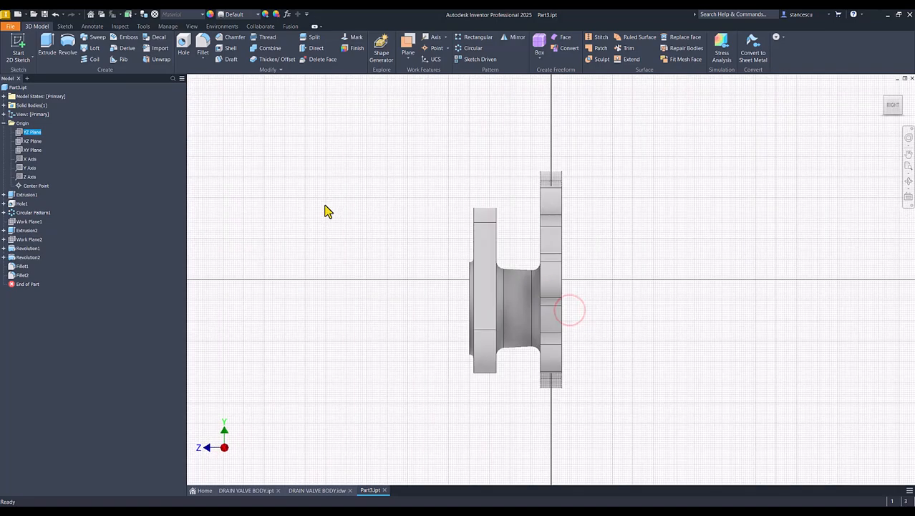
key(F7)
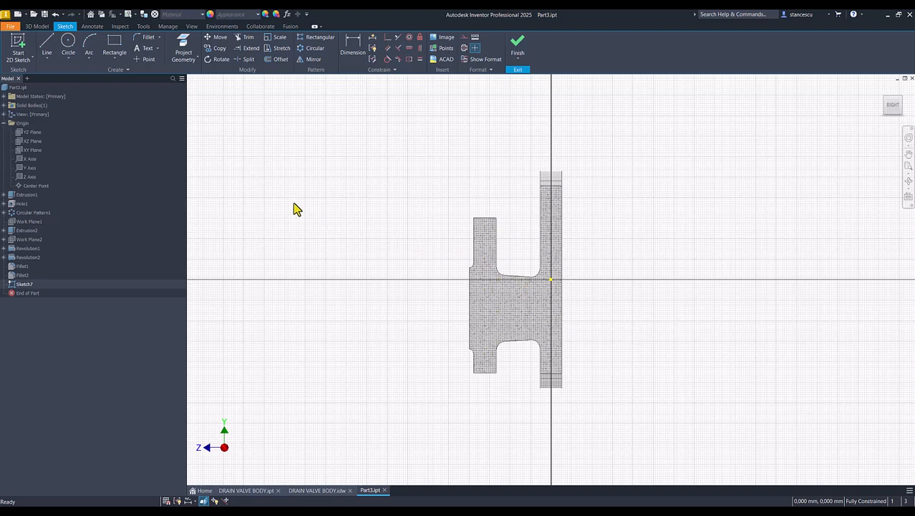
- Sketch a closed stepped profile with a sloped transition, starting at the origin, extending about 59 mm along the axis and 77 mm high
click(44, 47)
click(551, 279)
click(611, 279)
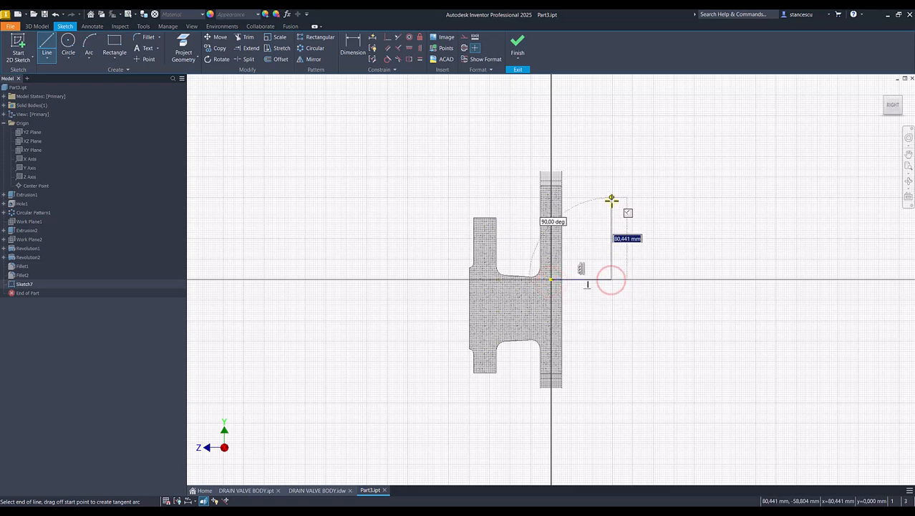
click(611, 205)
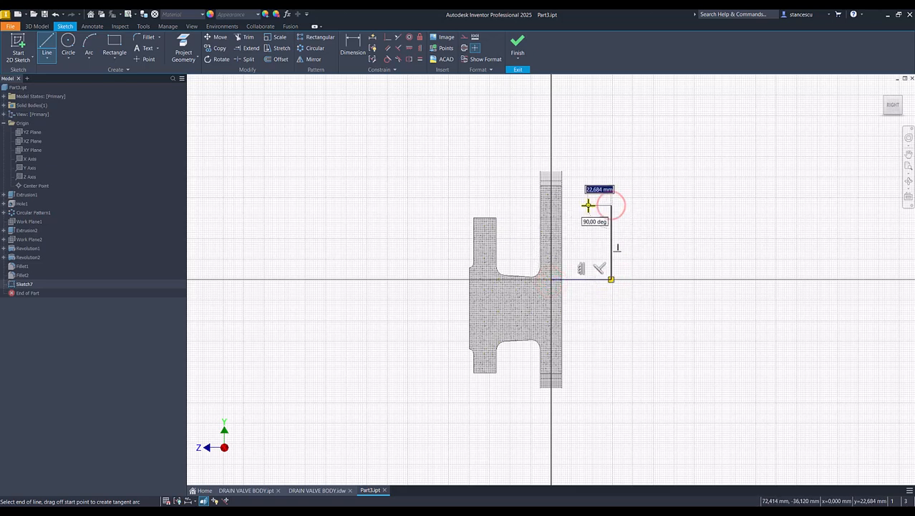
click(588, 206)
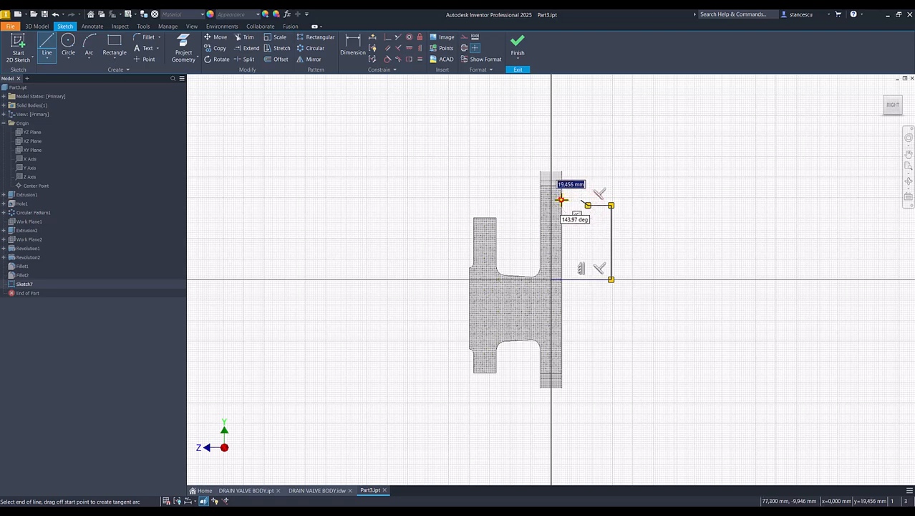
click(561, 200)
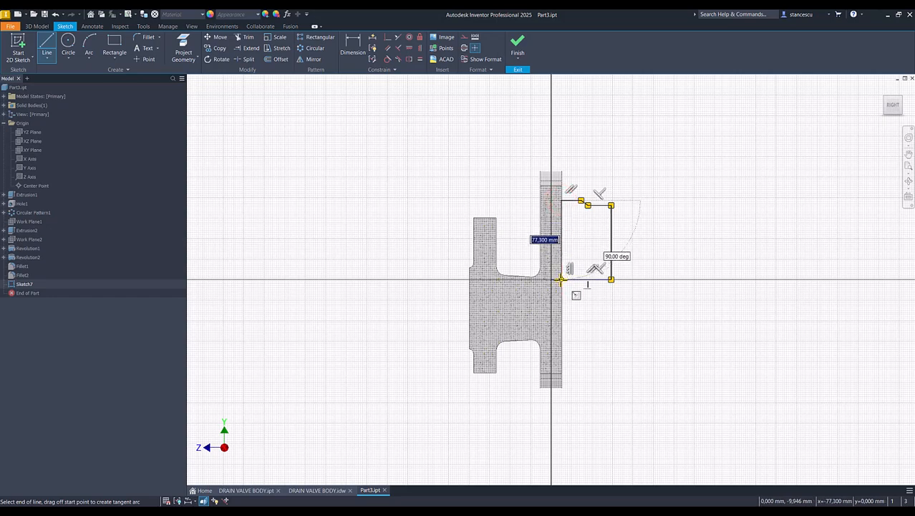
click(561, 279)
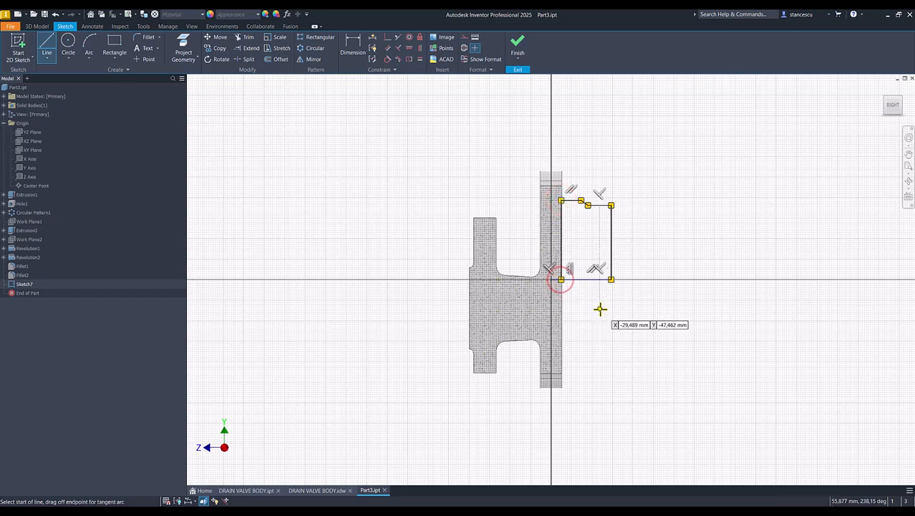
key(Escape)
- Pull the profile's inner vertical line clear of the flange and project the flange's outer face edge into the sketch
scroll(583, 223, up, 3)
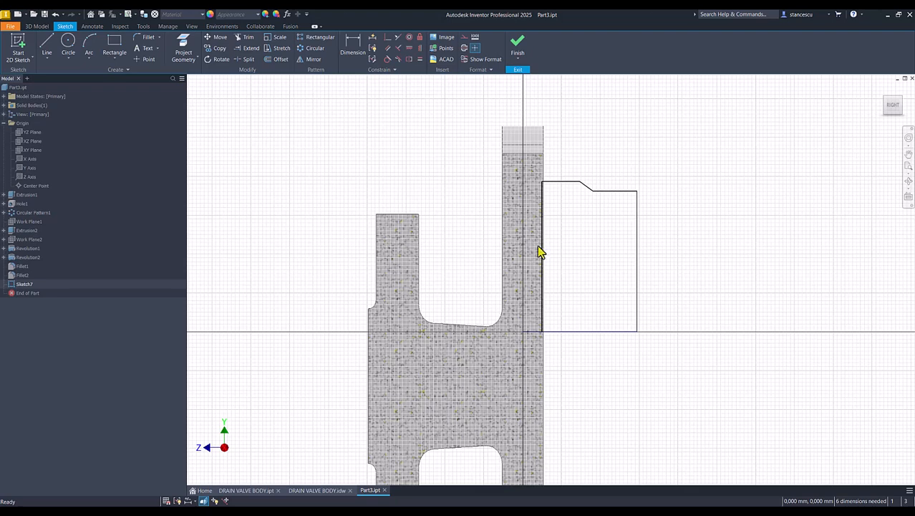
drag(544, 256, 577, 259)
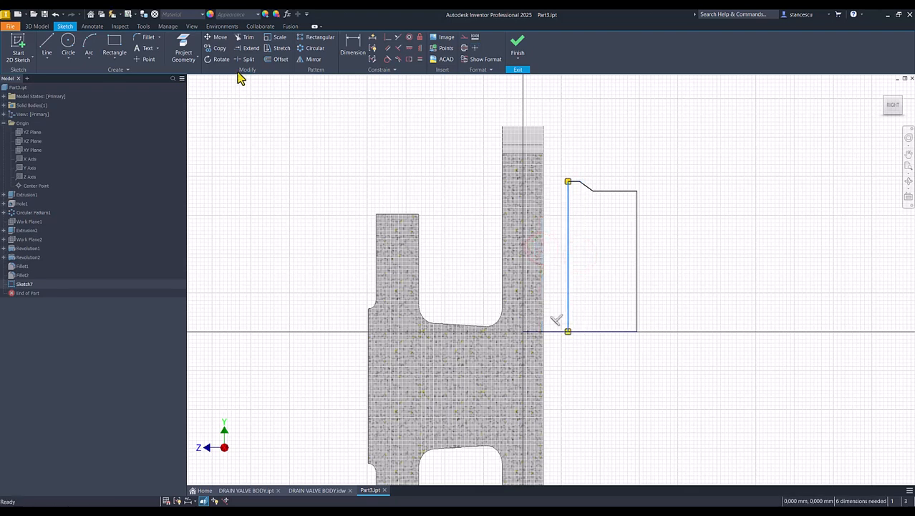
click(185, 52)
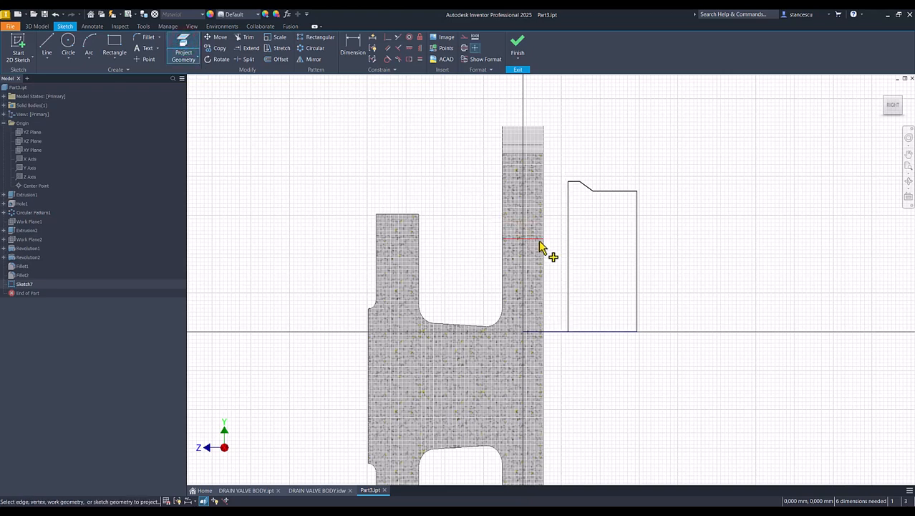
click(543, 251)
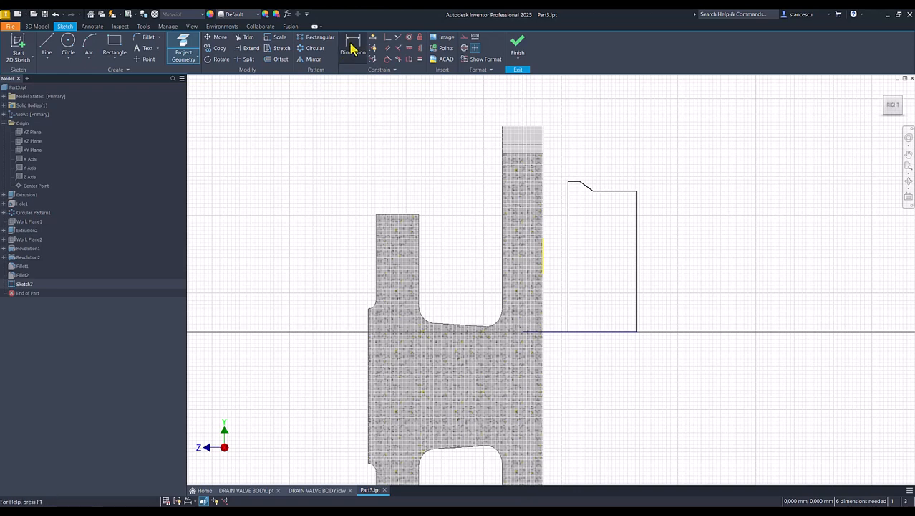
- Make the profile's inner vertical line collinear with the projected flange face edge
click(397, 37)
click(568, 216)
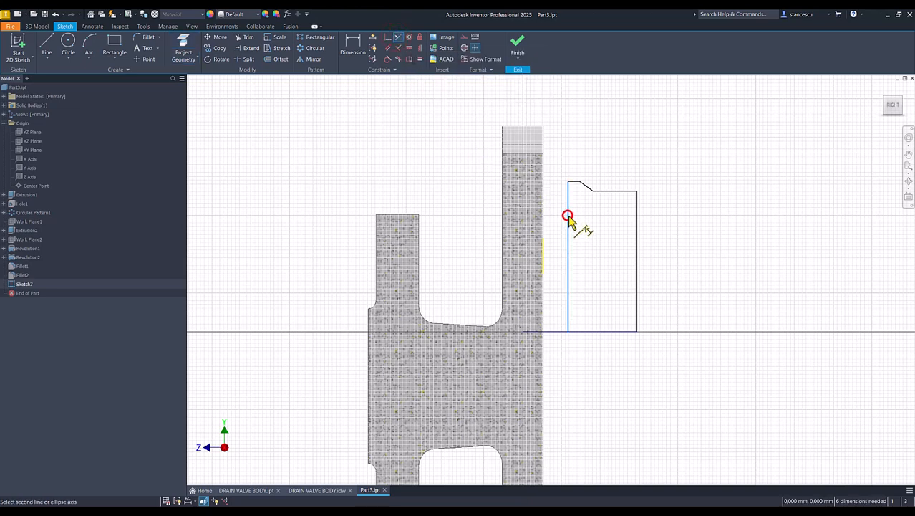
click(542, 256)
click(412, 178)
key(Escape)
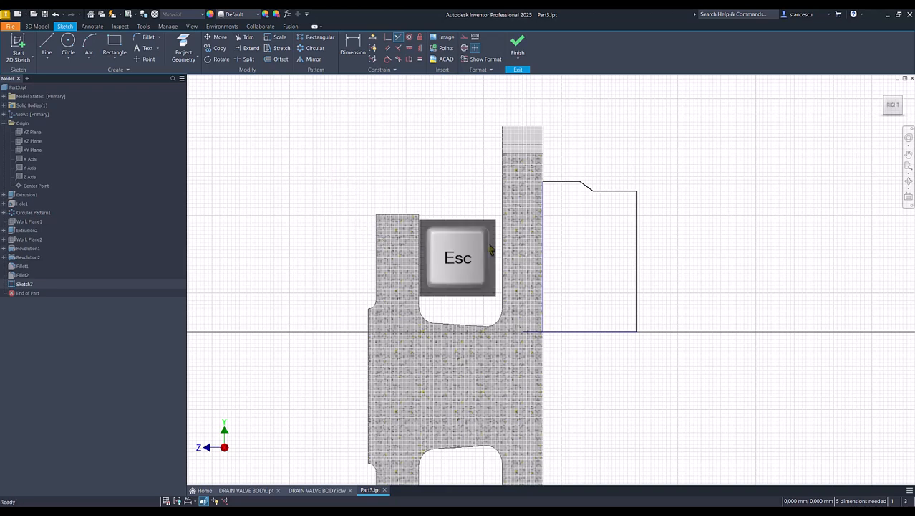
- Convert the profile's horizontal base line along the axis into a centerline
drag(623, 303, 580, 353)
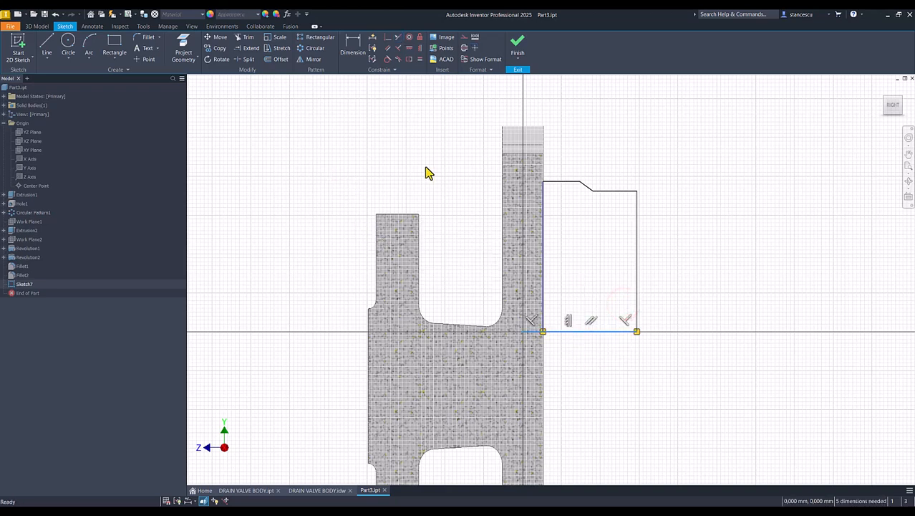
click(464, 48)
click(446, 101)
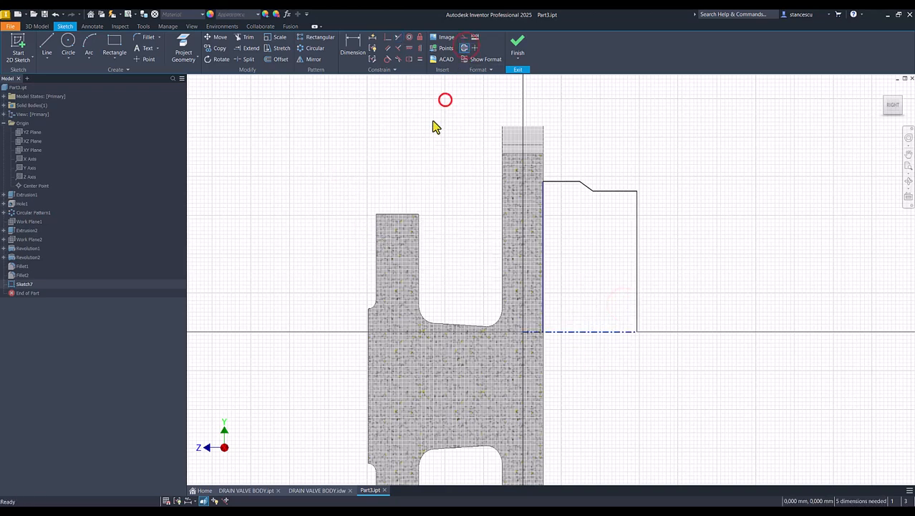
- Dimension the profile's outer, lower step as a diameter of 152 mm about the centerline
click(352, 45)
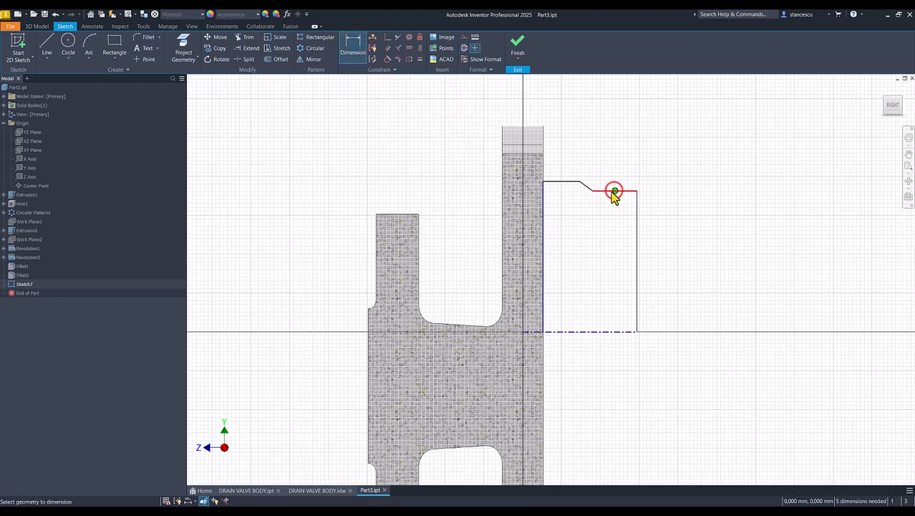
key(Escape)
click(352, 47)
click(619, 192)
click(616, 332)
click(679, 301)
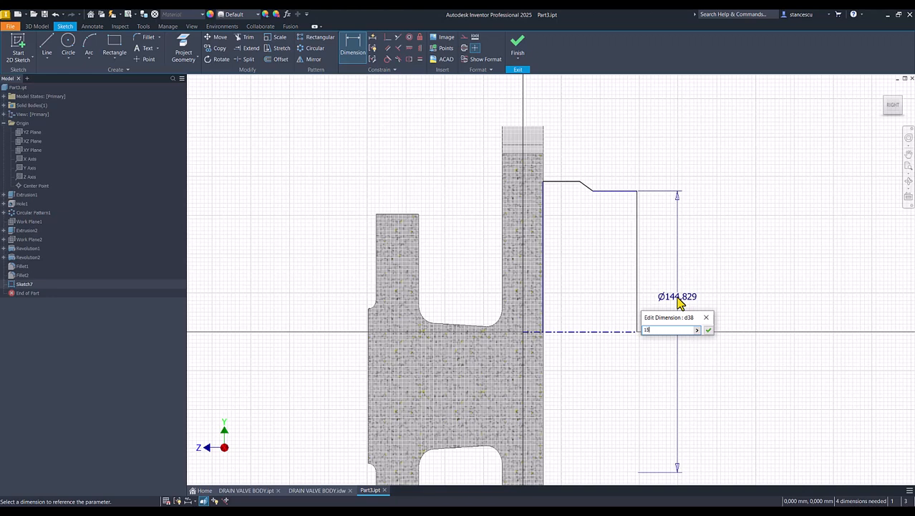
text(152)
key(Return)
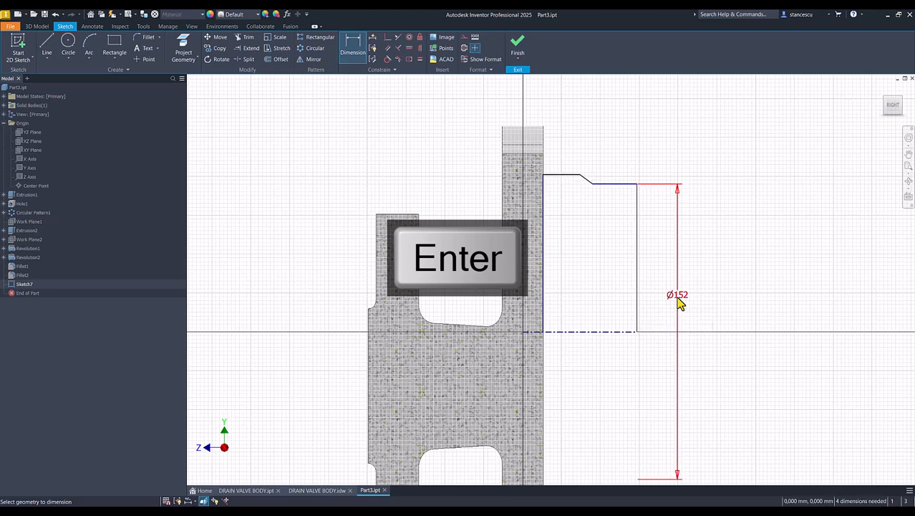
- Dimension the higher step next to the flange as a diameter of 156 mm about the centerline
click(573, 176)
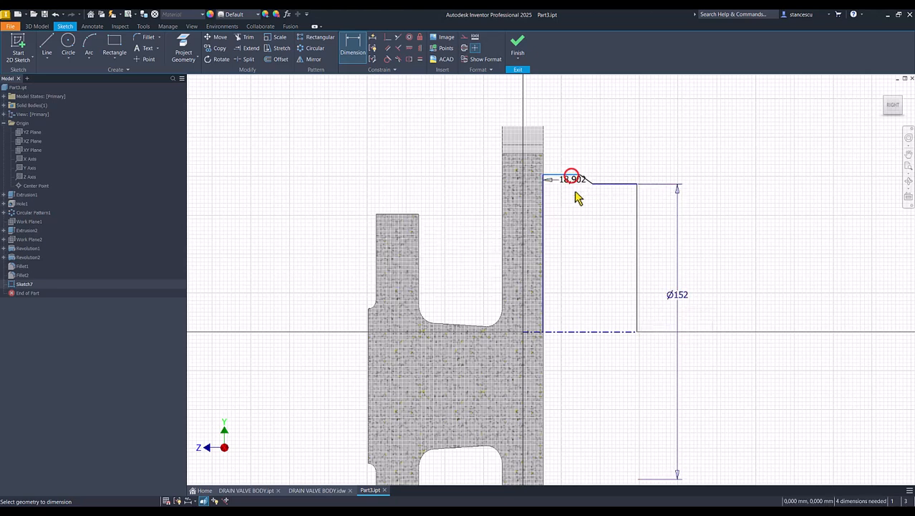
click(601, 332)
click(731, 307)
text(156)
key(Return)
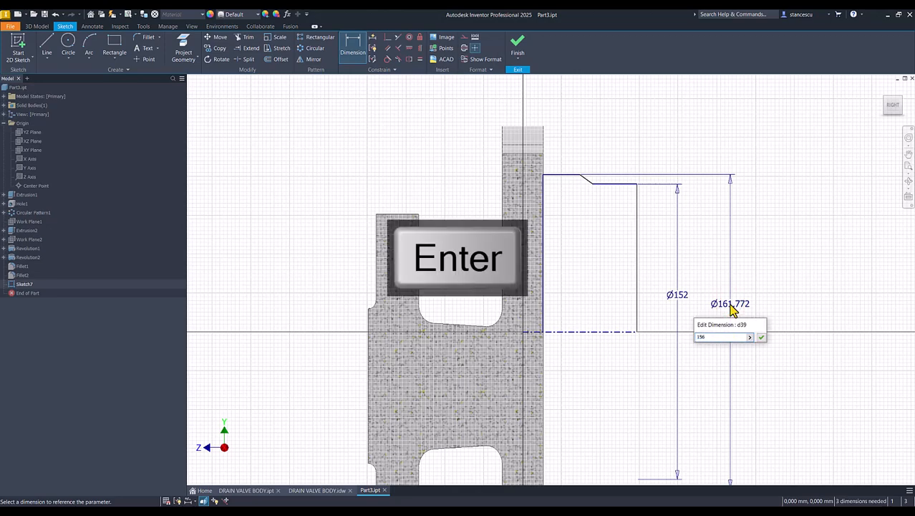
- Set the angle between the sloped transition line and the higher step's horizontal line to 45 degrees
scroll(581, 193, down, 3)
click(599, 178)
click(552, 173)
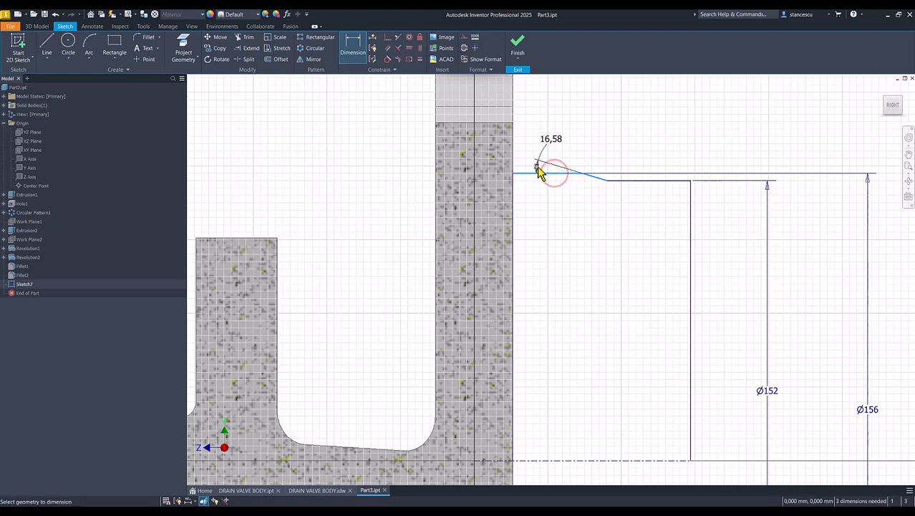
click(533, 167)
text(45)
key(Return)
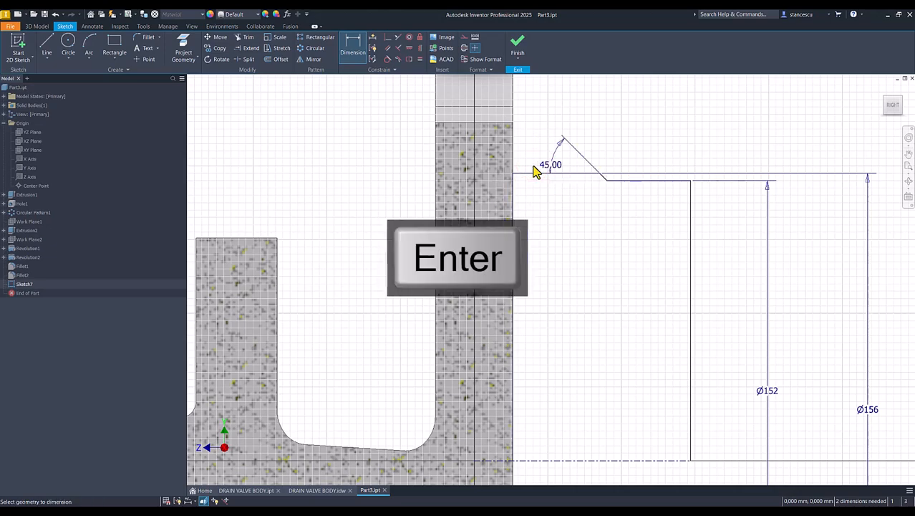
- Set the length of the higher step's horizontal line next to the flange to 14 mm
scroll(591, 242, up, 3)
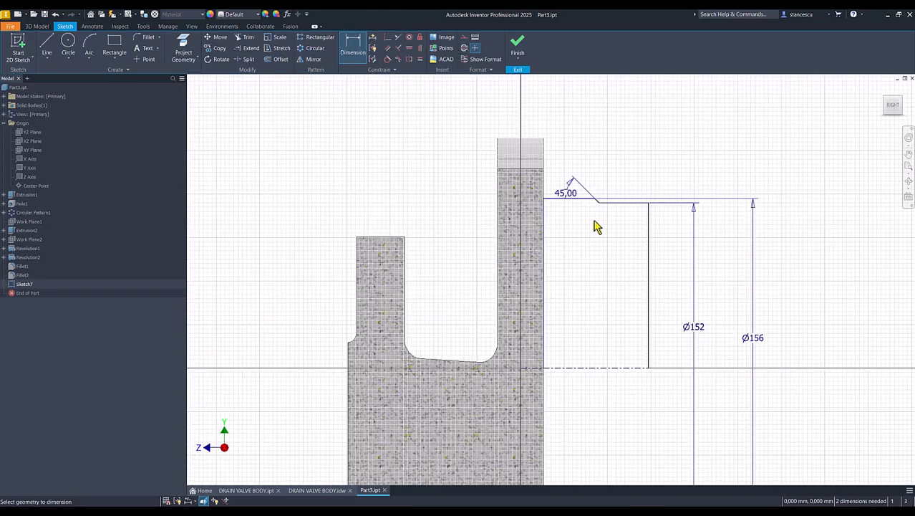
click(588, 198)
click(577, 150)
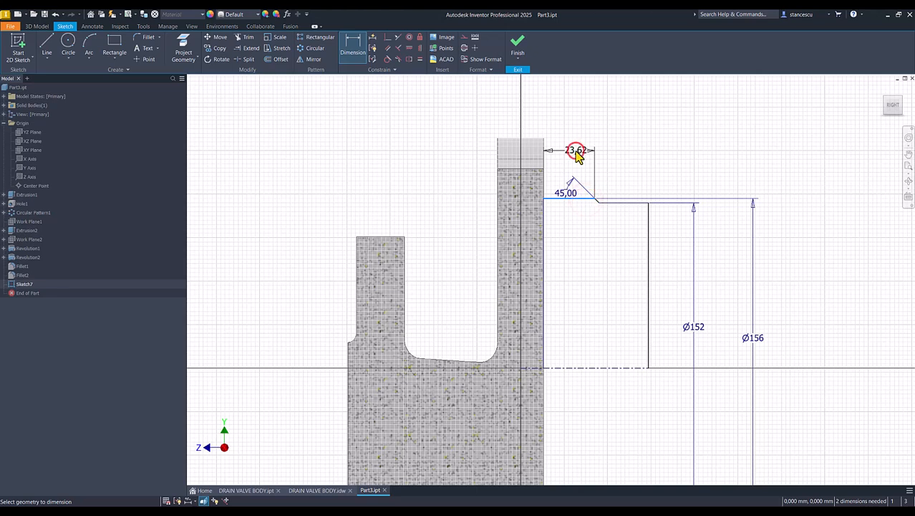
text(14)
key(Return)
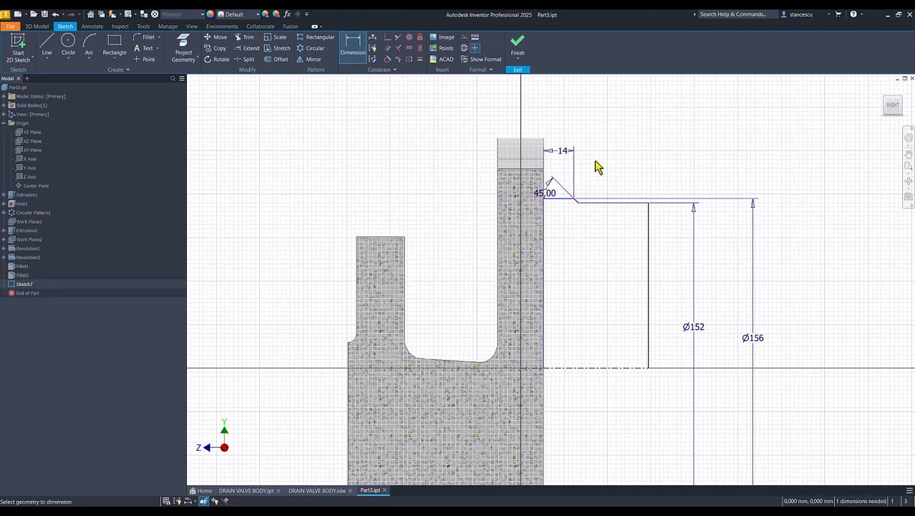
- Set the distance from the profile's outer vertical line to the start of the sloped transition to 14 mm
click(649, 212)
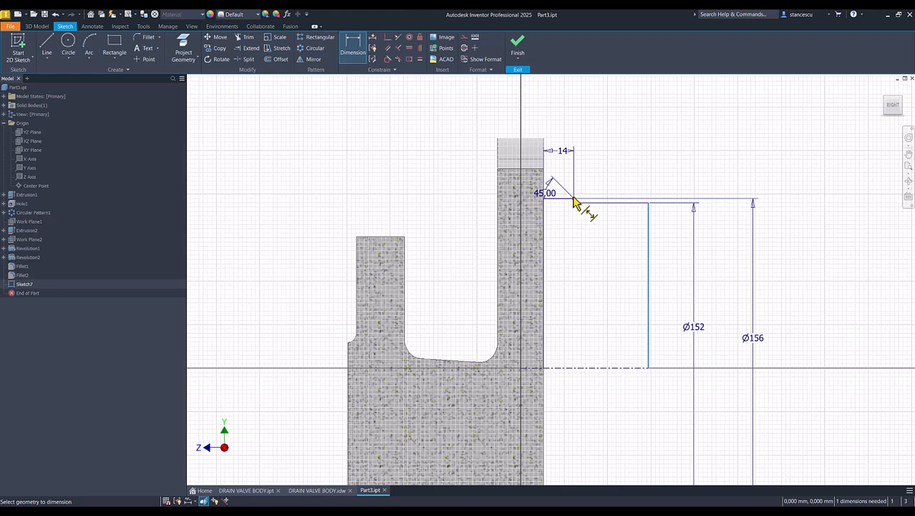
click(578, 196)
click(609, 167)
text(14)
key(Return)
- Finish the sketch and revolve the profile a full 360 degrees around the centerline into a stepped collar joined to the flange
click(518, 46)
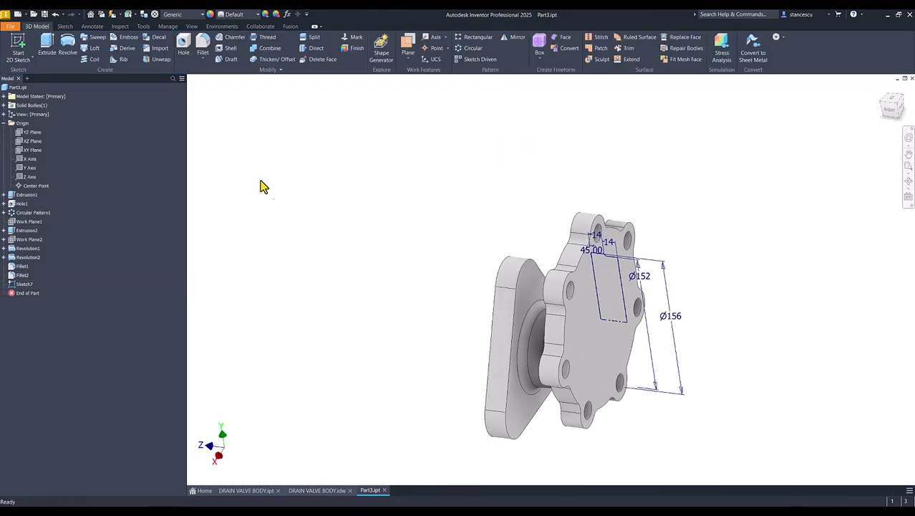
click(67, 49)
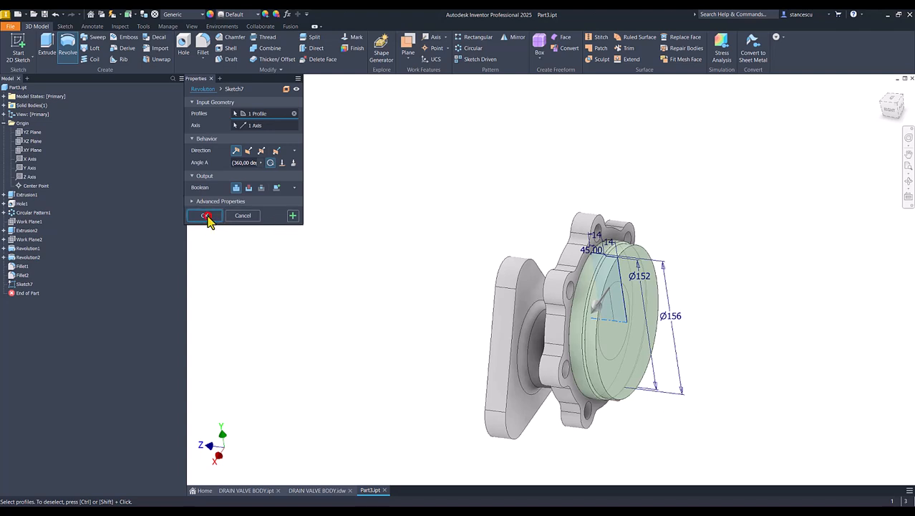
click(206, 216)
click(303, 245)
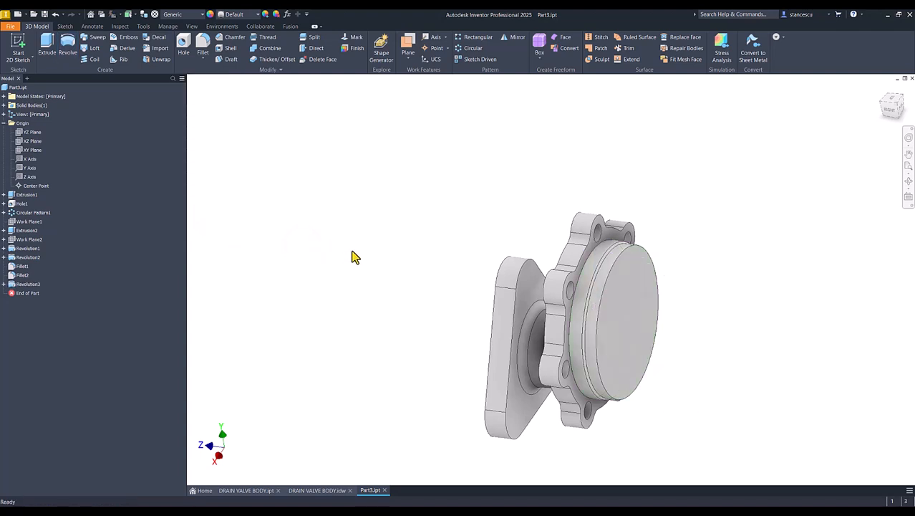
key(F6)
click(335, 219)
- Consult the inner cavity dimensions in DRAIN VALVE BODY.idw and start a new sketch on the collar's end face in Part3.ipt
click(317, 490)
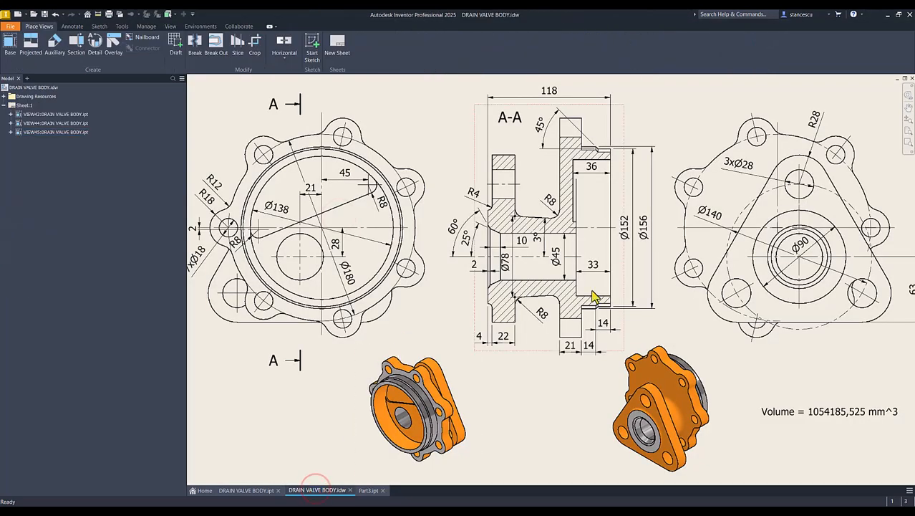
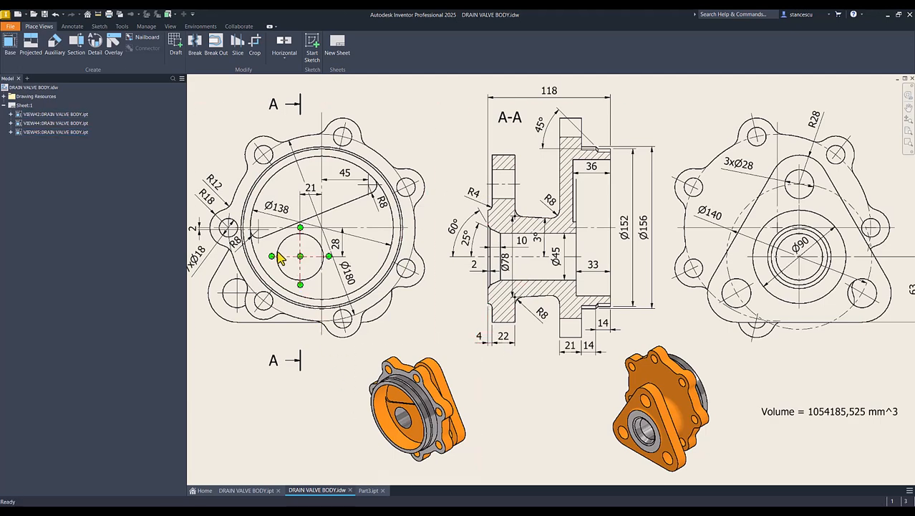
click(371, 490)
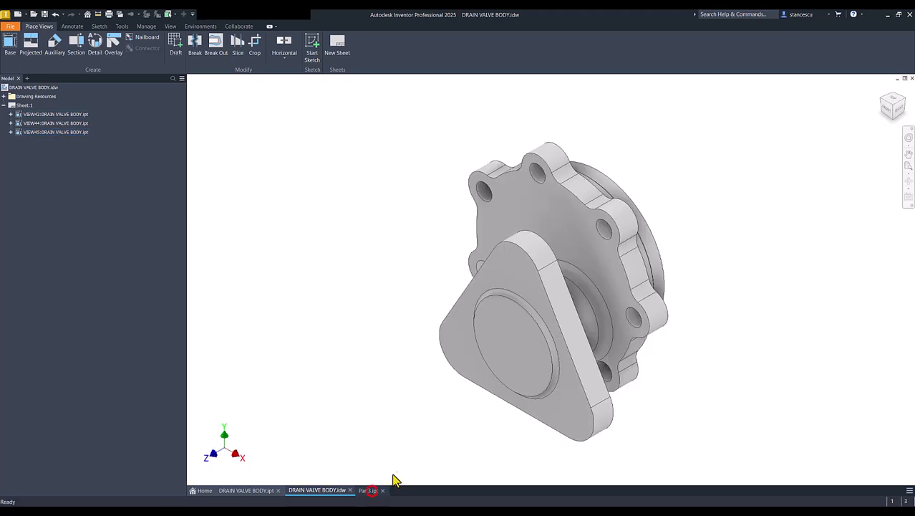
shift+middle_drag(757, 260, 644, 290)
click(585, 301)
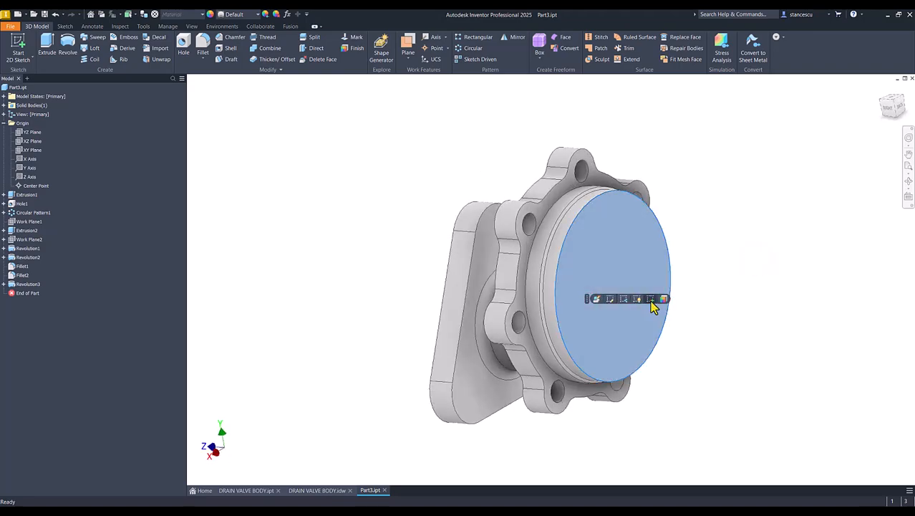
click(651, 300)
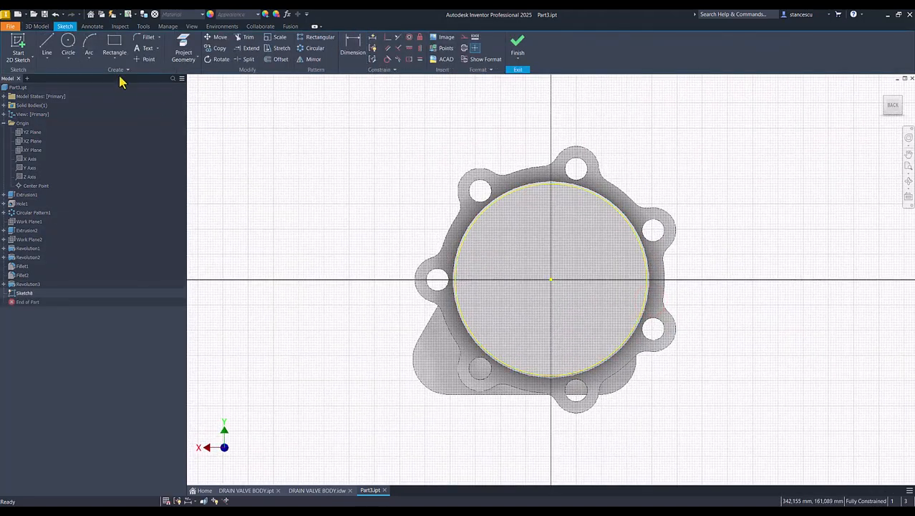
- Sketch a 138 mm diameter circle centered at the origin on the collar's end face
click(69, 46)
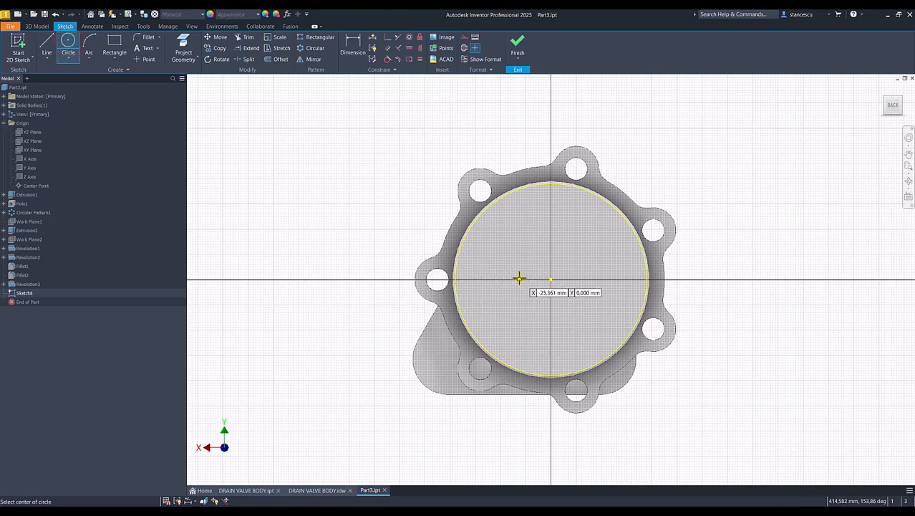
click(550, 280)
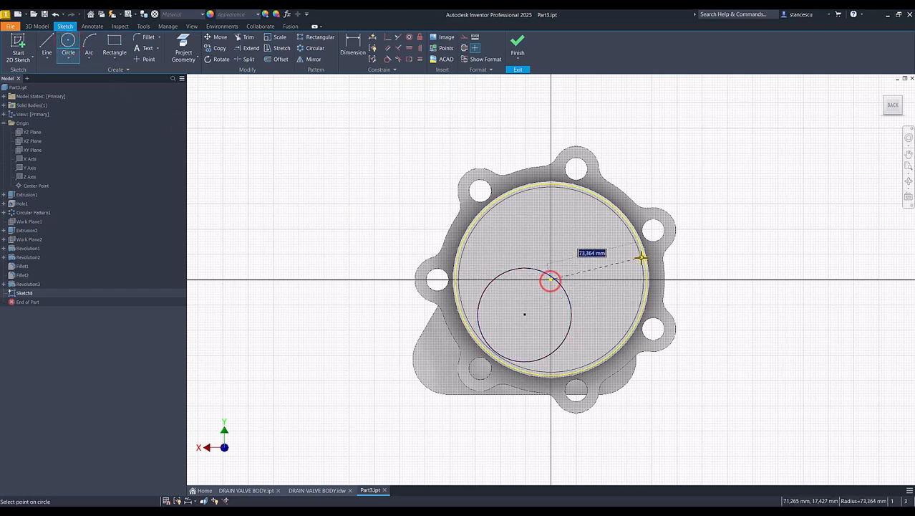
right_click(633, 258)
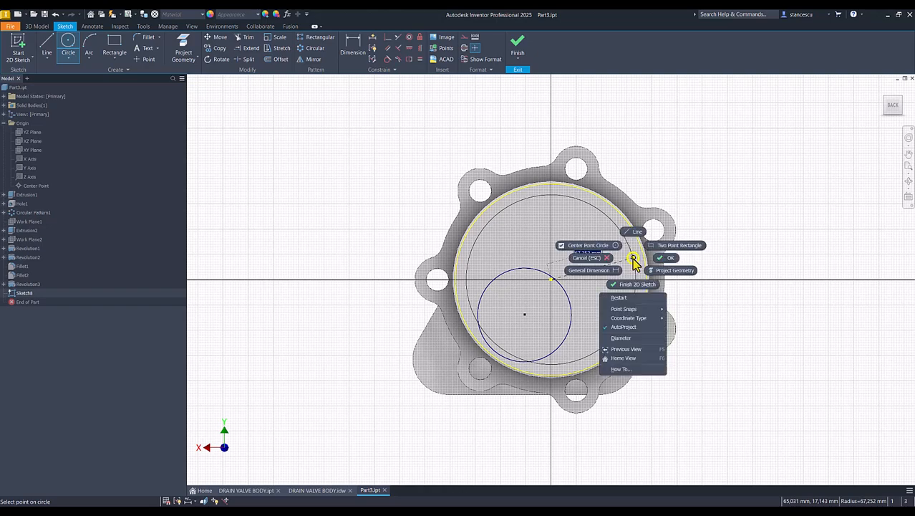
click(627, 340)
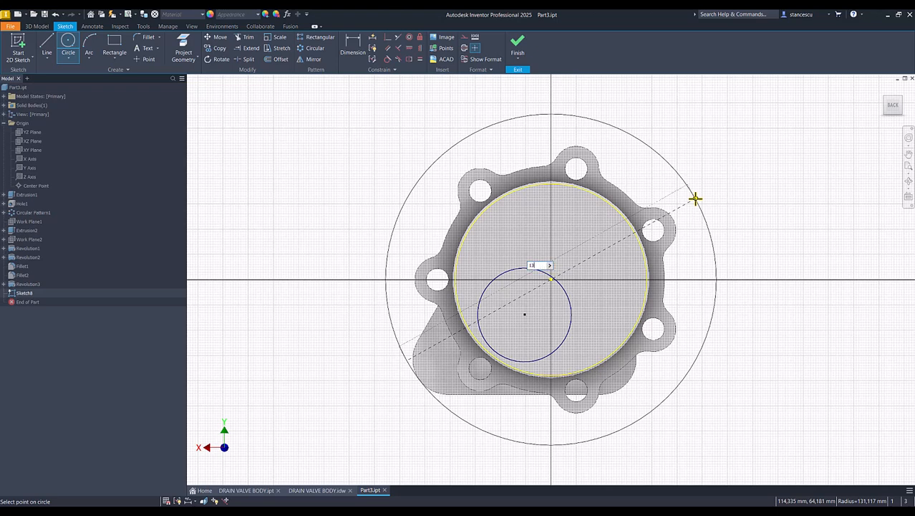
key(BackSpace)
text(138)
key(Return)
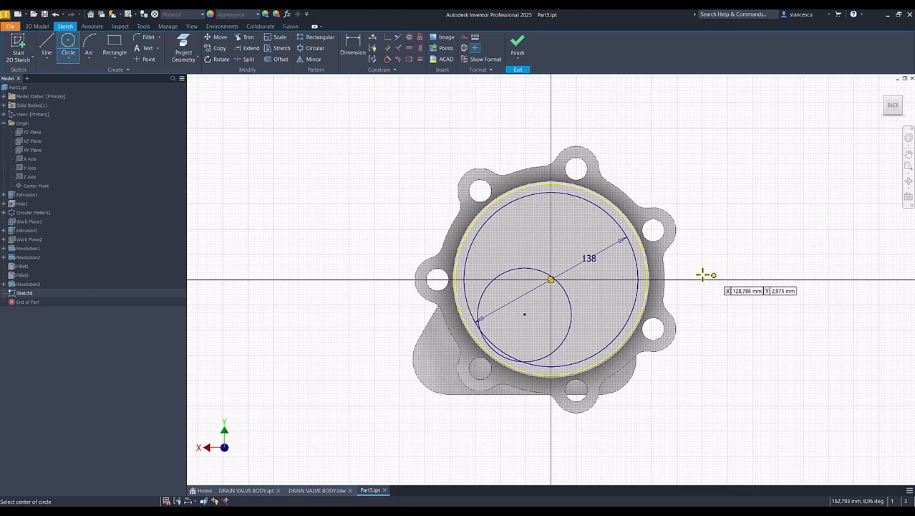
key(Escape)
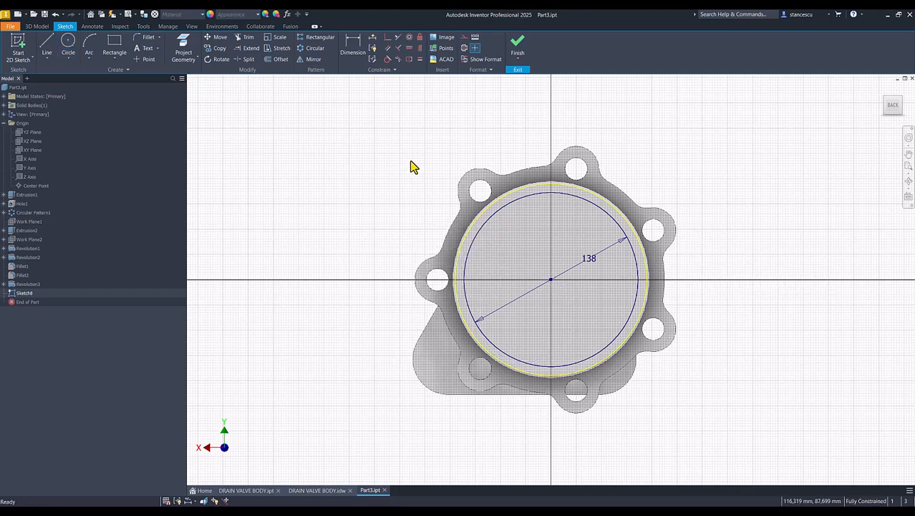
- Finish the sketch and cut the circle inward into the collar with an extrusion to form the round cavity
click(517, 50)
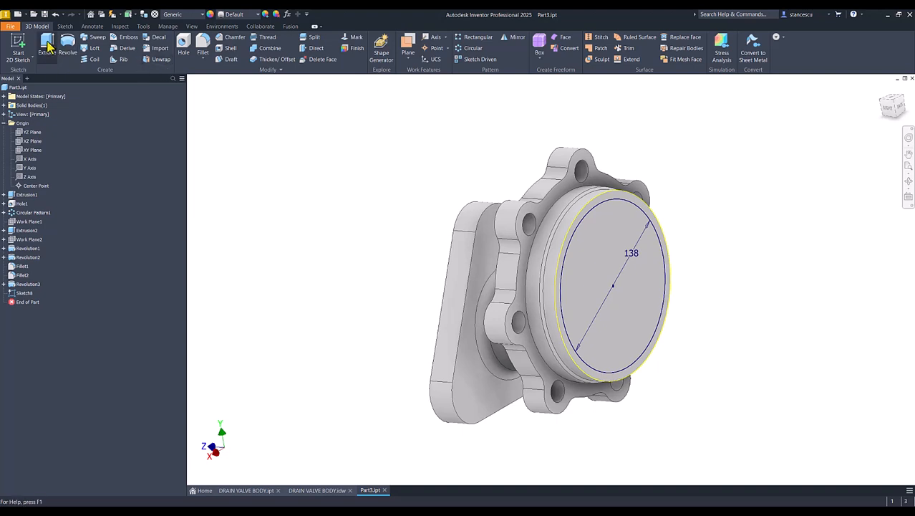
click(47, 45)
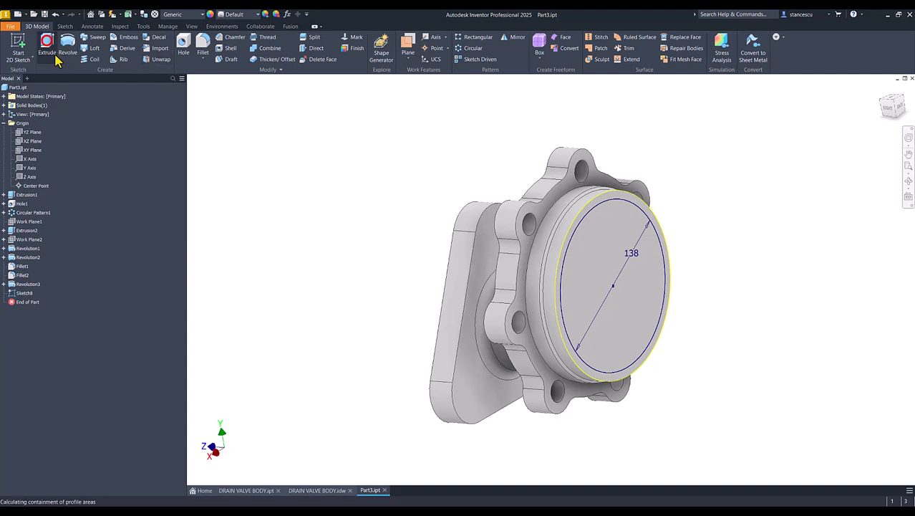
click(585, 244)
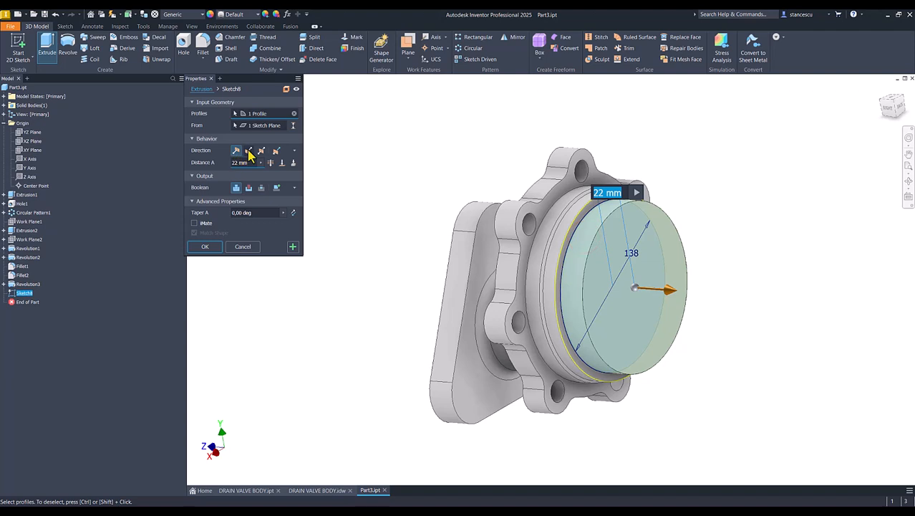
click(249, 150)
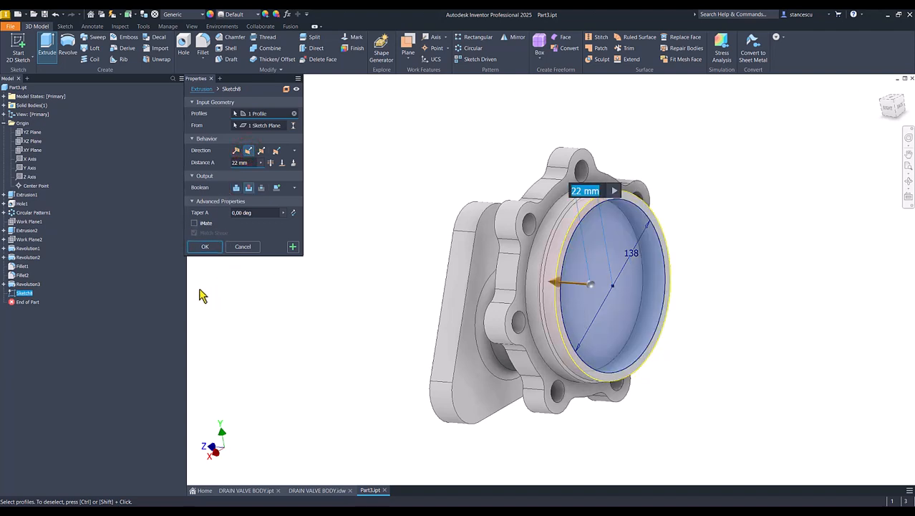
key(Return)
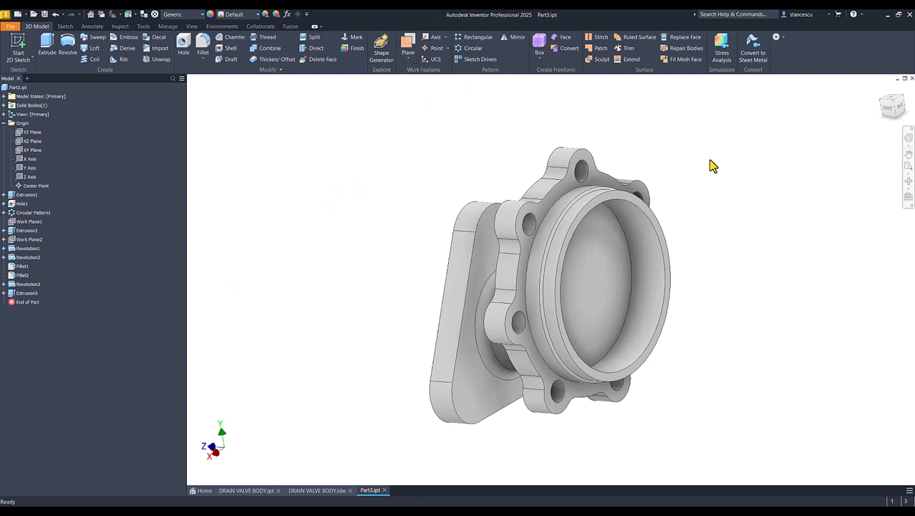
click(892, 104)
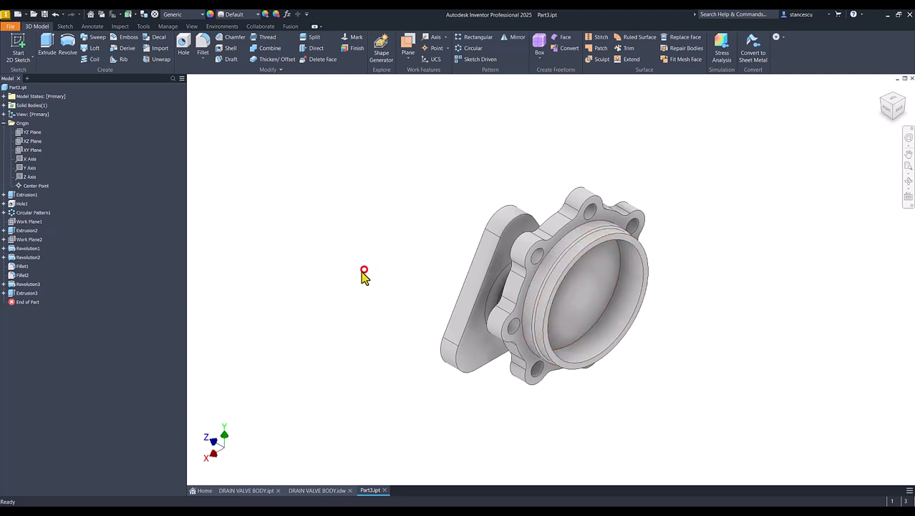
- Examine the slanted line and its R8 end arcs in DRAIN VALVE BODY.idw and start a sketch on the cavity floor in Part3.ipt
click(310, 490)
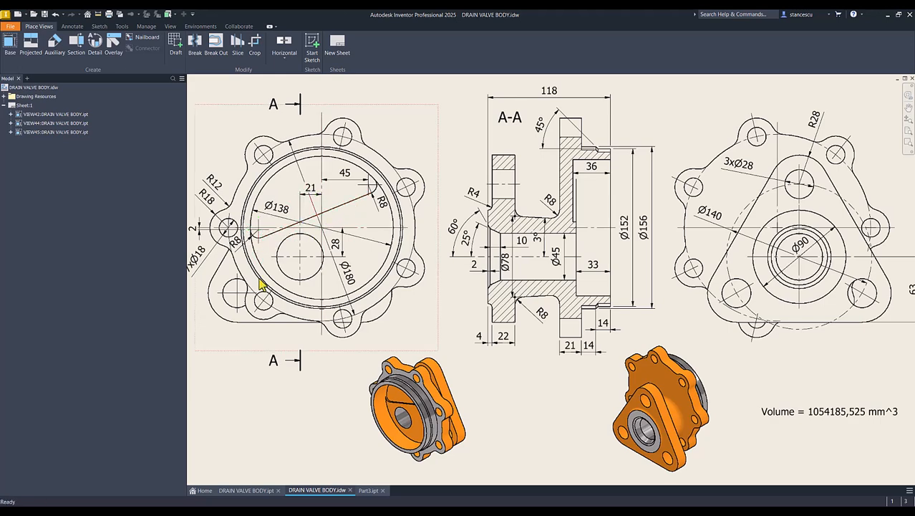
key(Num_Lock)
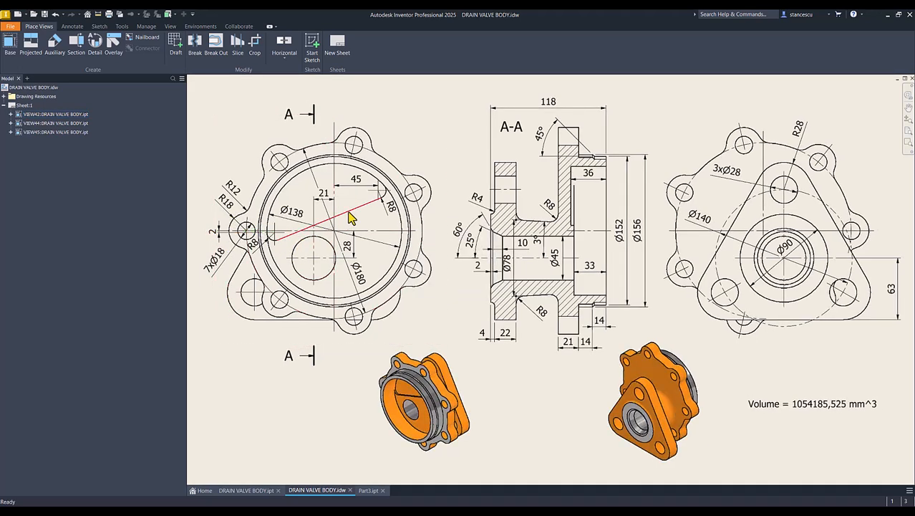
click(373, 210)
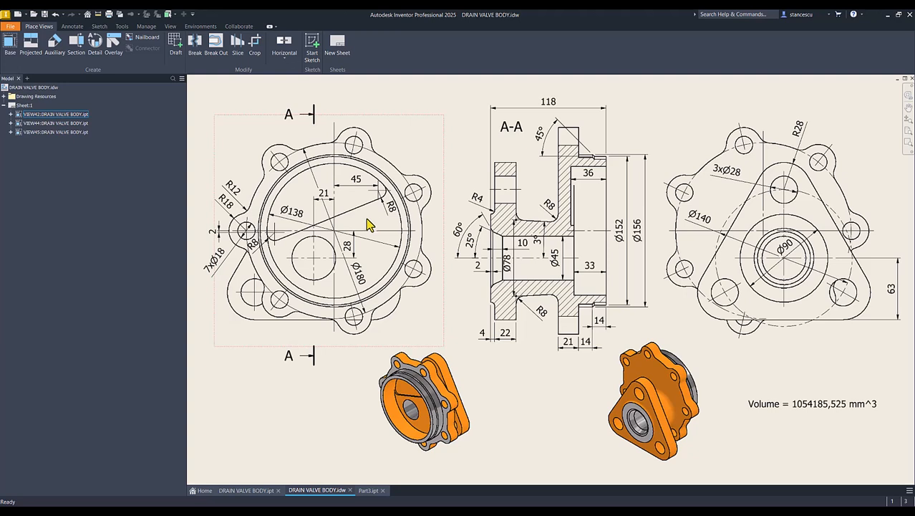
click(381, 202)
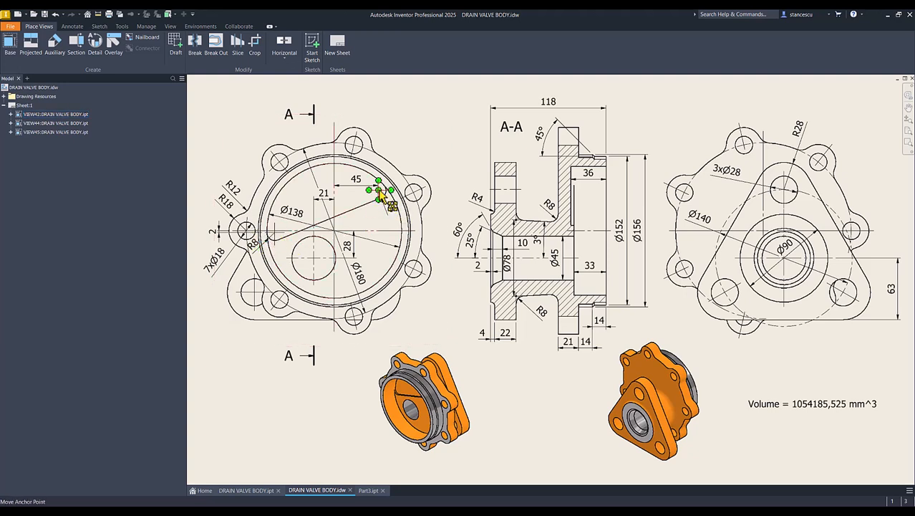
drag(379, 194, 281, 240)
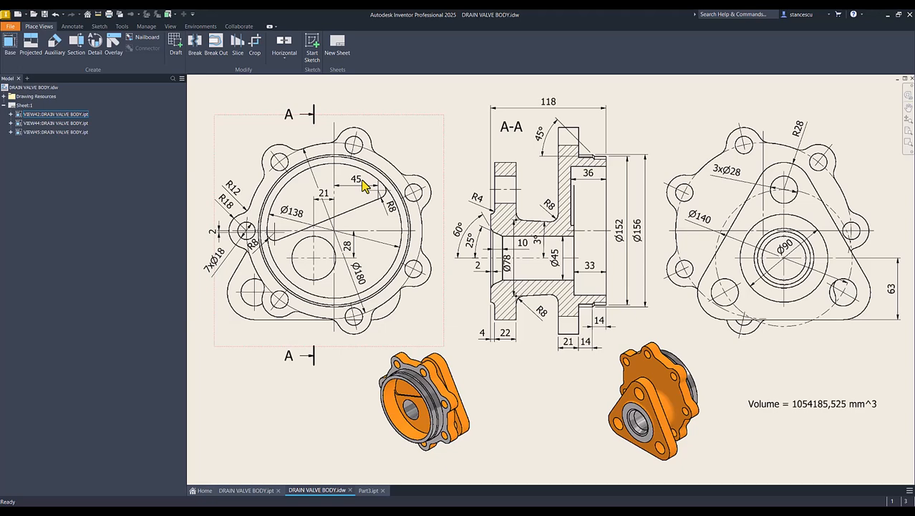
click(368, 491)
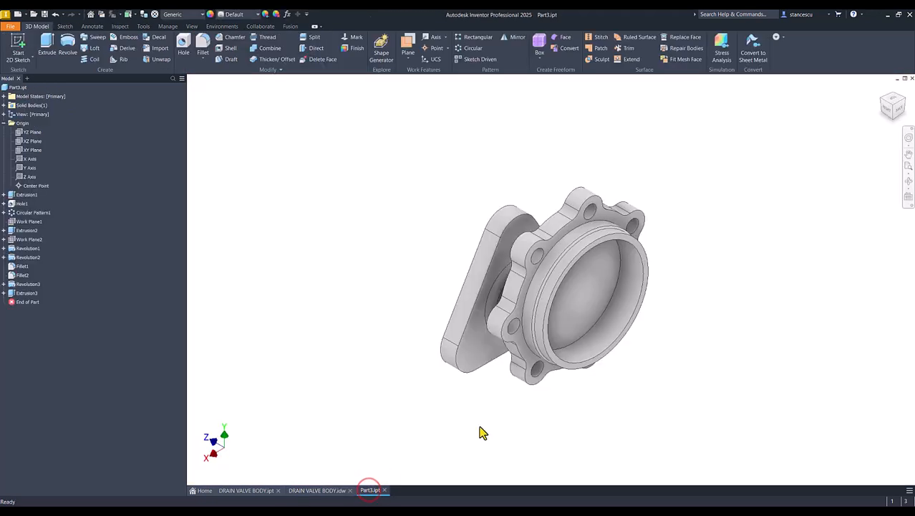
click(604, 281)
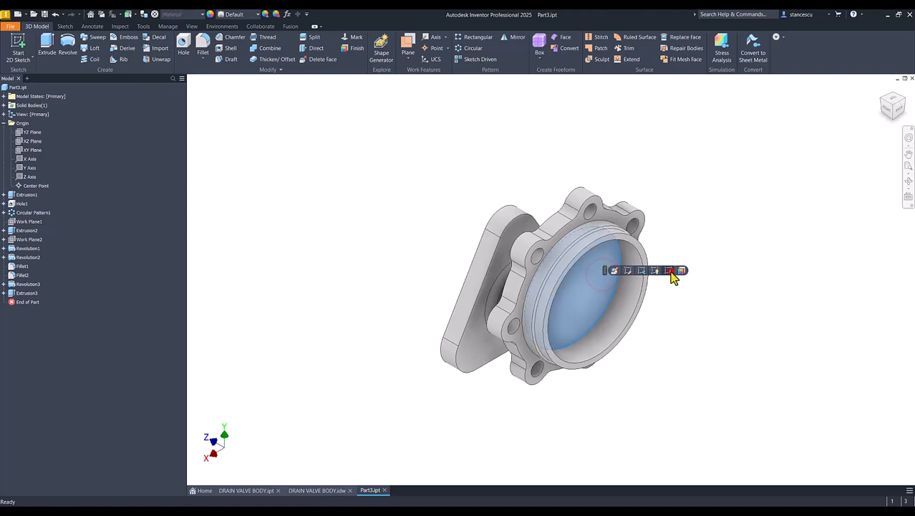
click(671, 271)
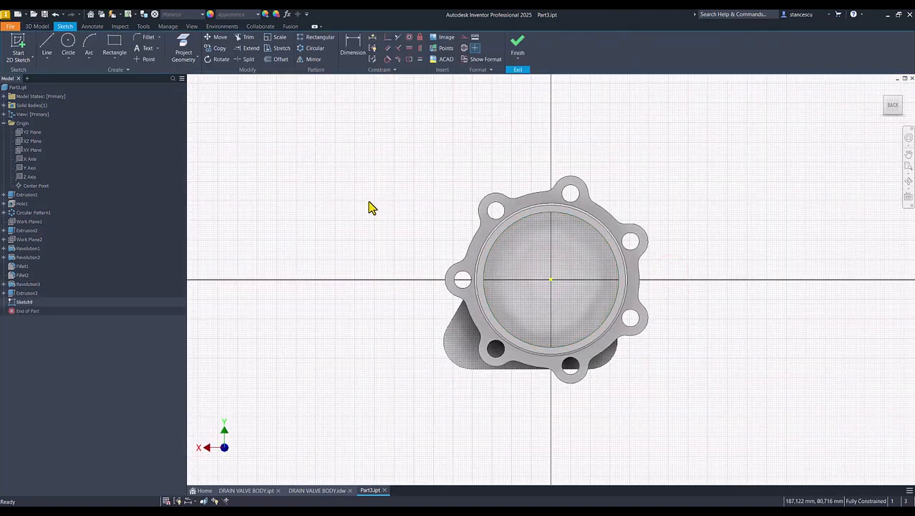
- Draw a slanted line across the cavity floor, rising from just below the horizontal axis, and slice the model at the sketch plane
click(47, 45)
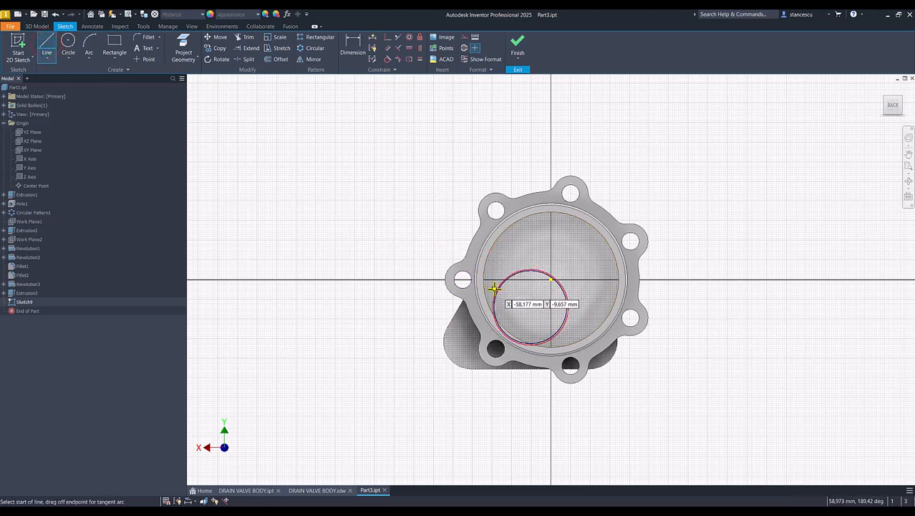
scroll(494, 288, up, 3)
click(483, 290)
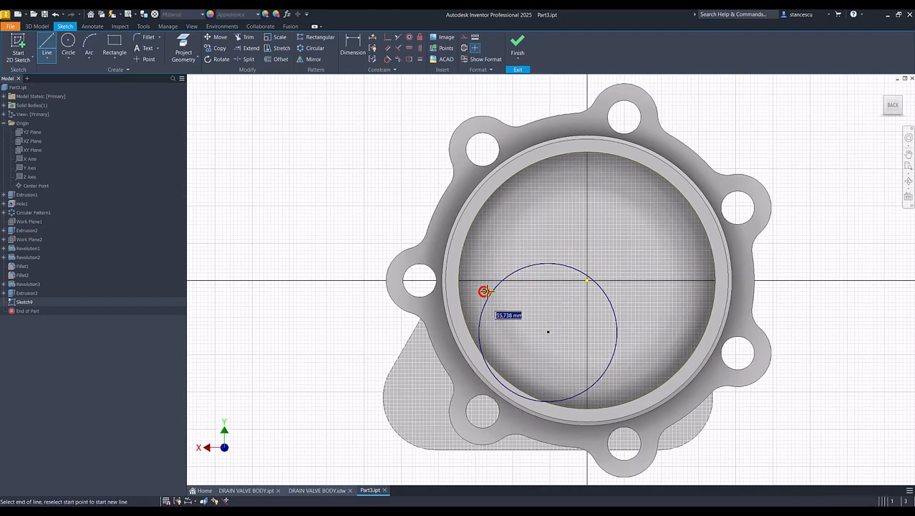
click(670, 212)
key(Escape)
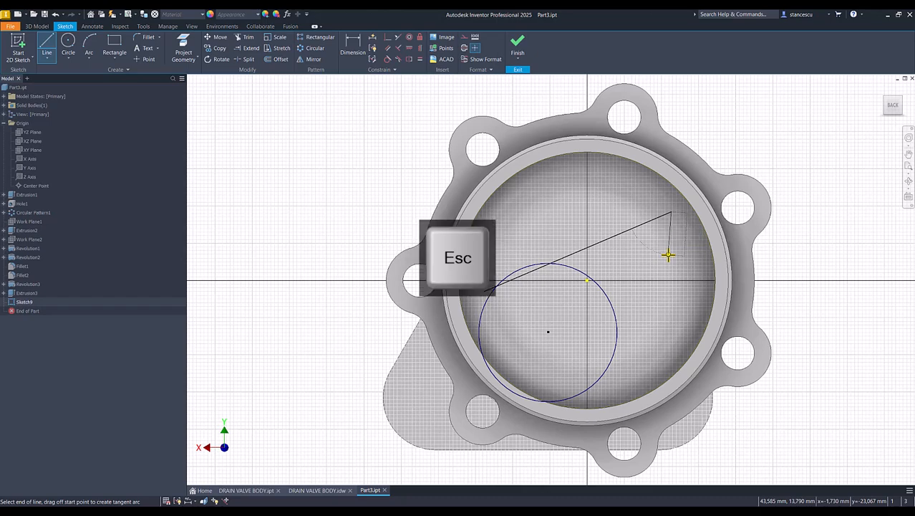
key(F7)
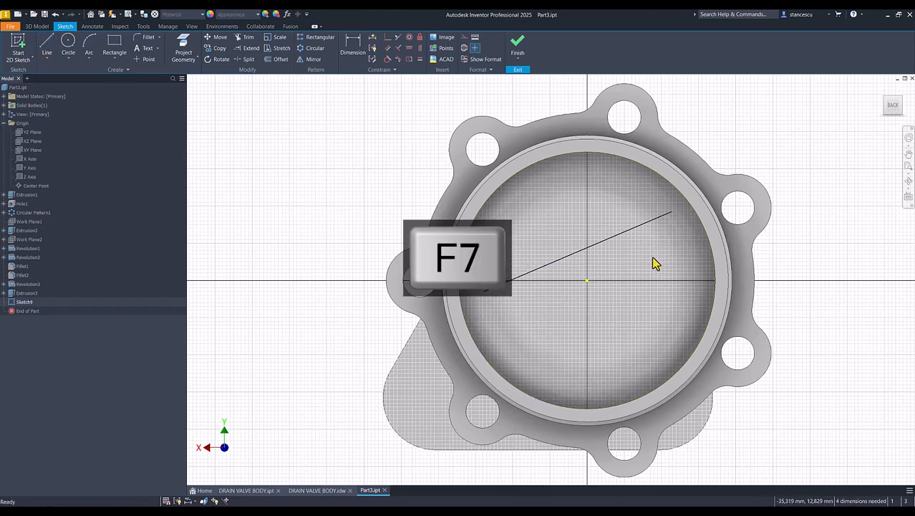
- Add a tangent arc from each end of the slanted line out to the cavity's circular edge
click(47, 48)
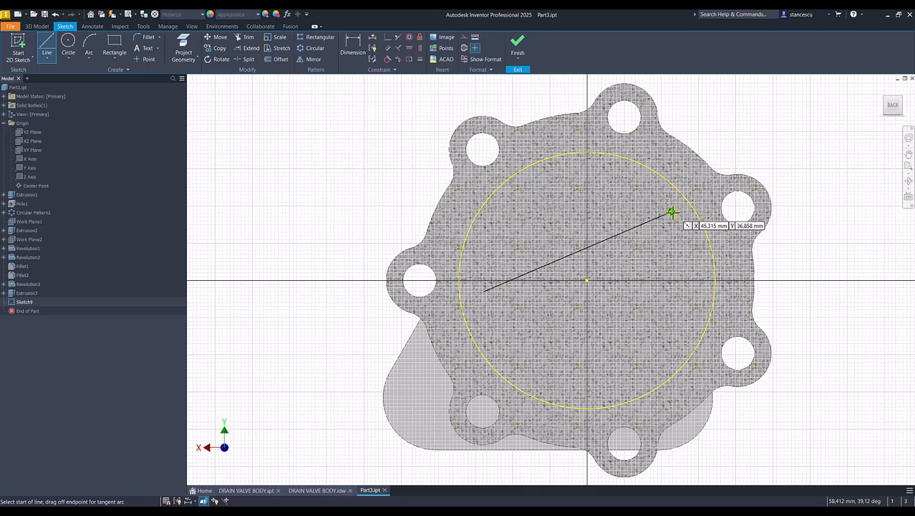
drag(672, 211, 676, 188)
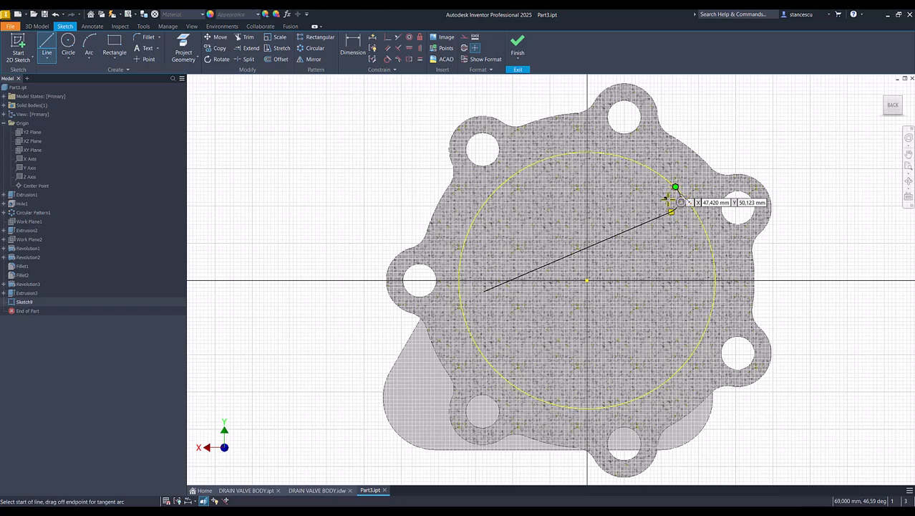
click(484, 291)
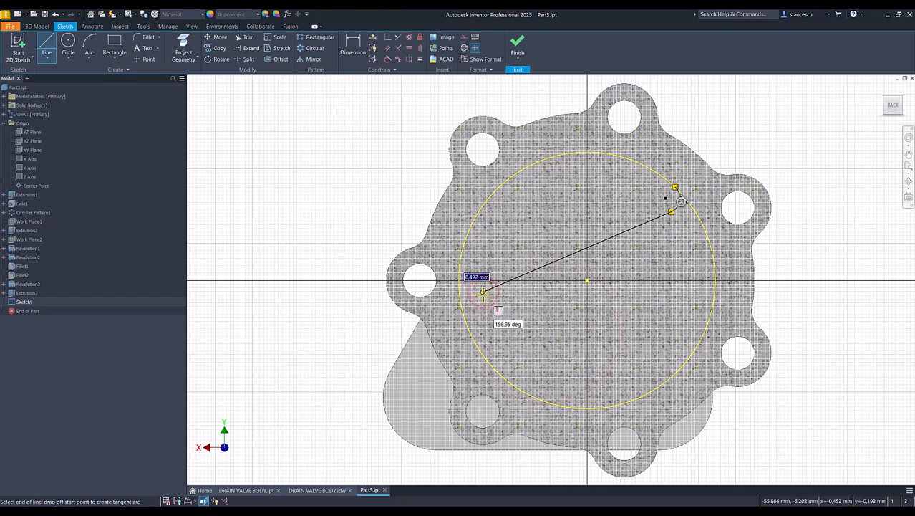
drag(483, 289, 459, 283)
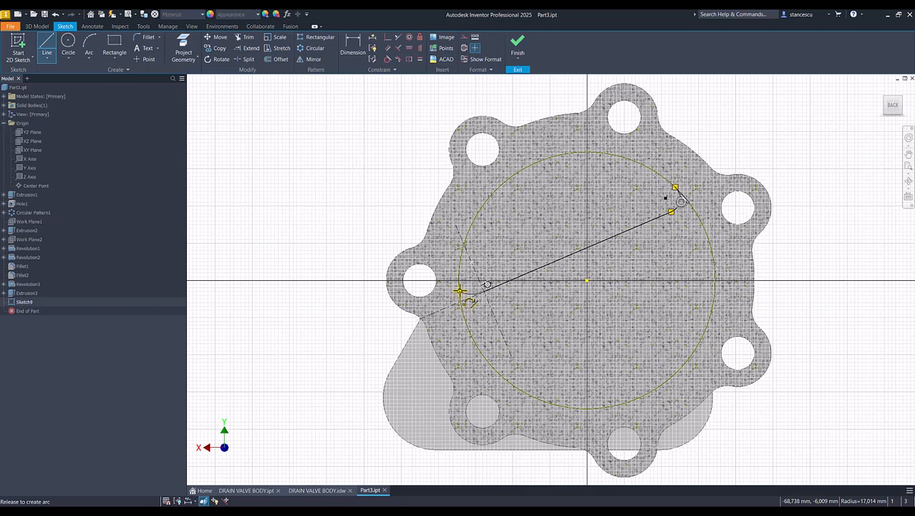
drag(459, 291, 460, 293)
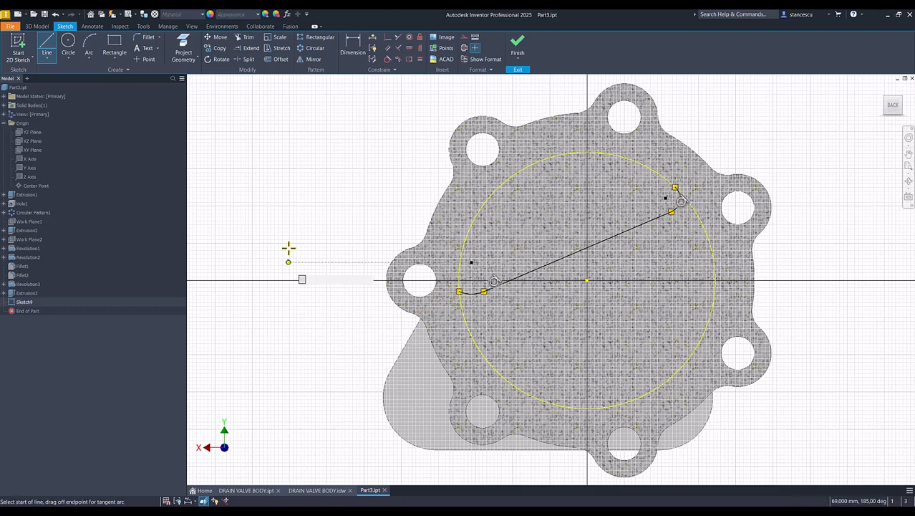
key(Escape)
- Apply an Equal constraint between the two end arcs of the slanted line
click(387, 58)
click(421, 61)
click(474, 293)
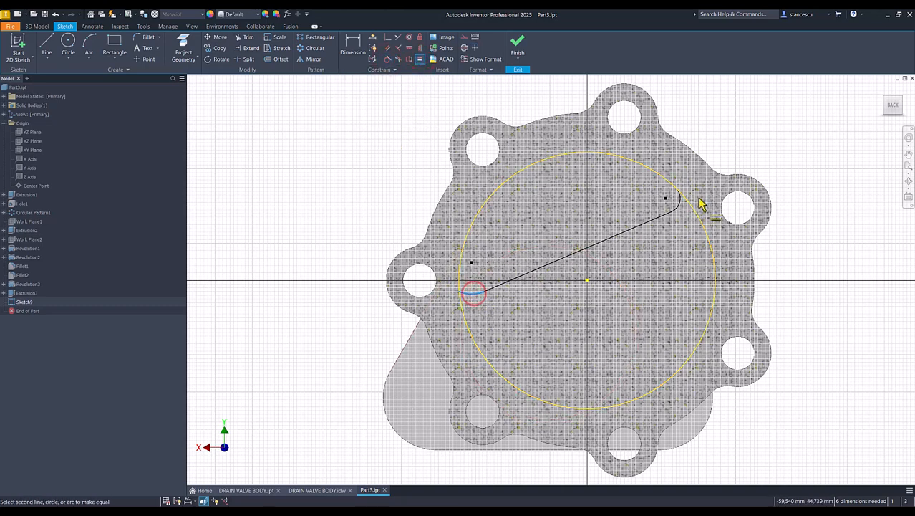
click(678, 208)
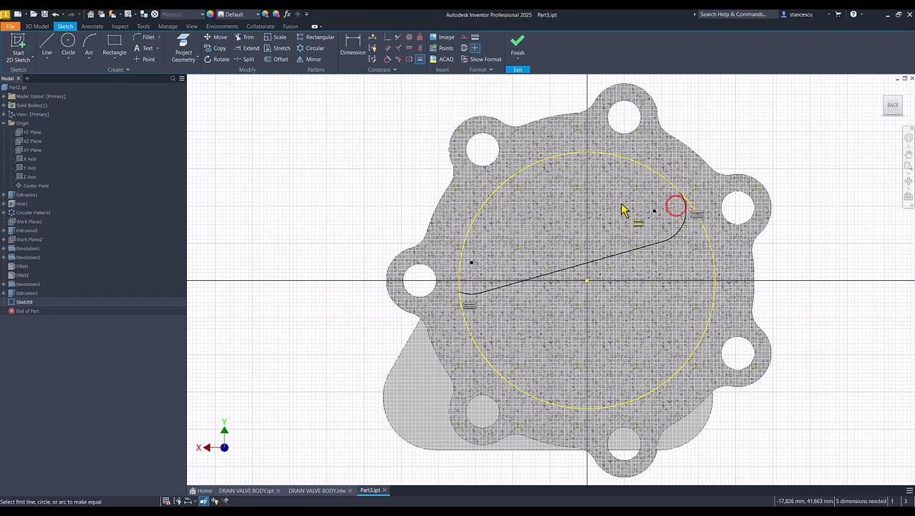
- Dimension the arc at the slanted line's upper end with a radius of 8 mm
click(362, 61)
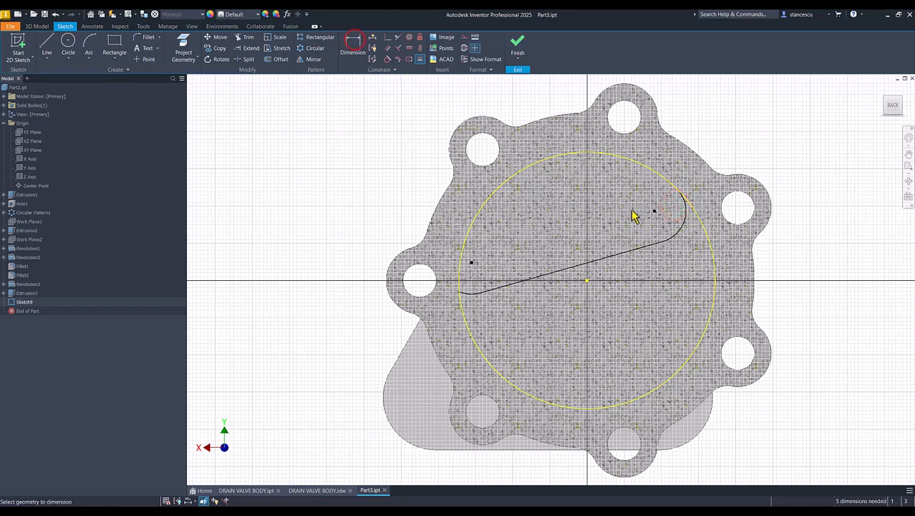
click(686, 227)
click(770, 256)
text(8)
key(Return)
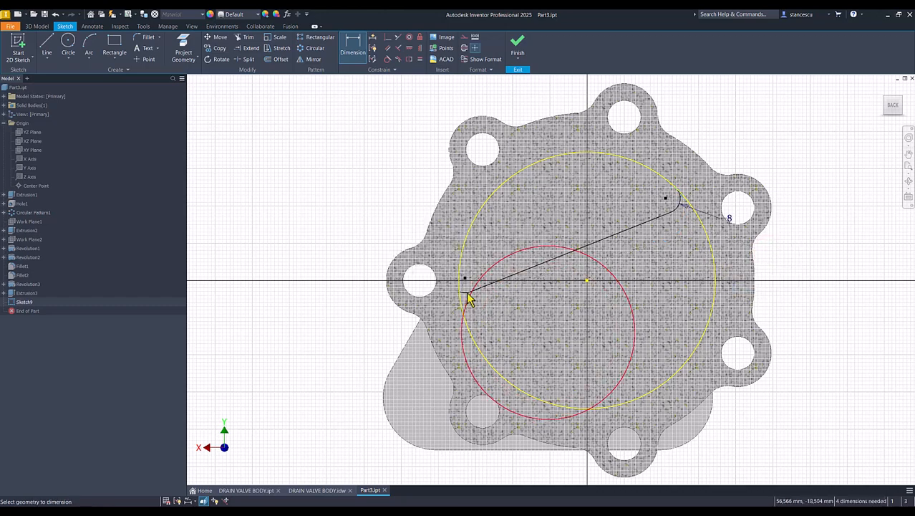
- Apply Tangent constraints between each of the slanted line's end arcs and the cavity's circular edge
click(387, 60)
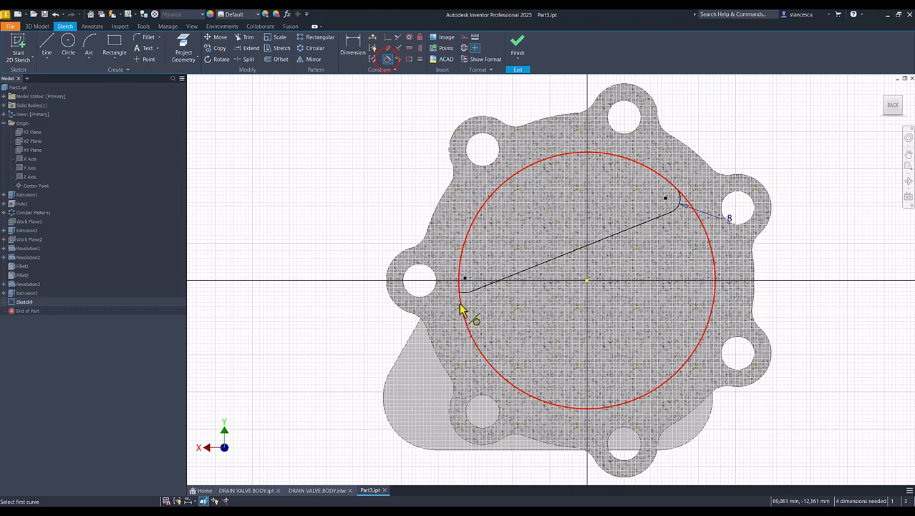
scroll(462, 294, up, 5)
scroll(458, 315, down, 5)
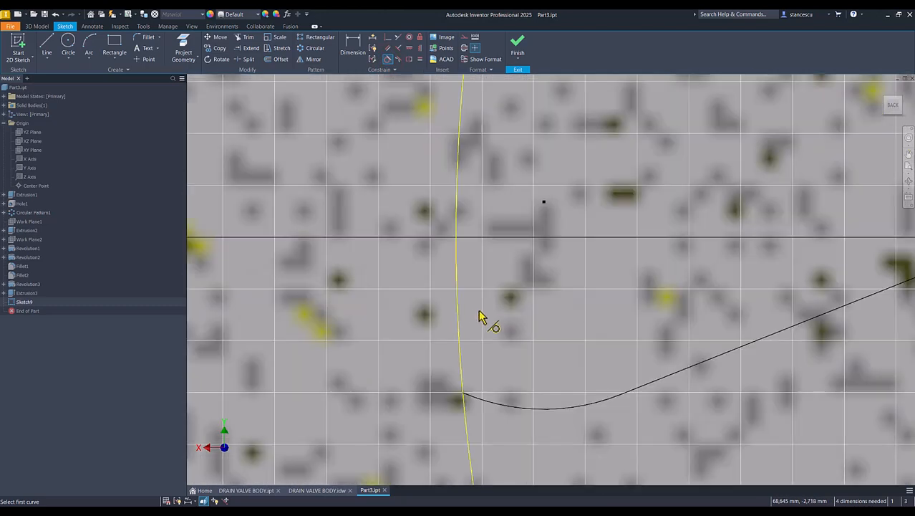
click(479, 322)
click(477, 315)
mouse_move(618, 319)
middle_down()
mouse_move(566, 343)
mouse_move(401, 351)
middle_up()
click(656, 186)
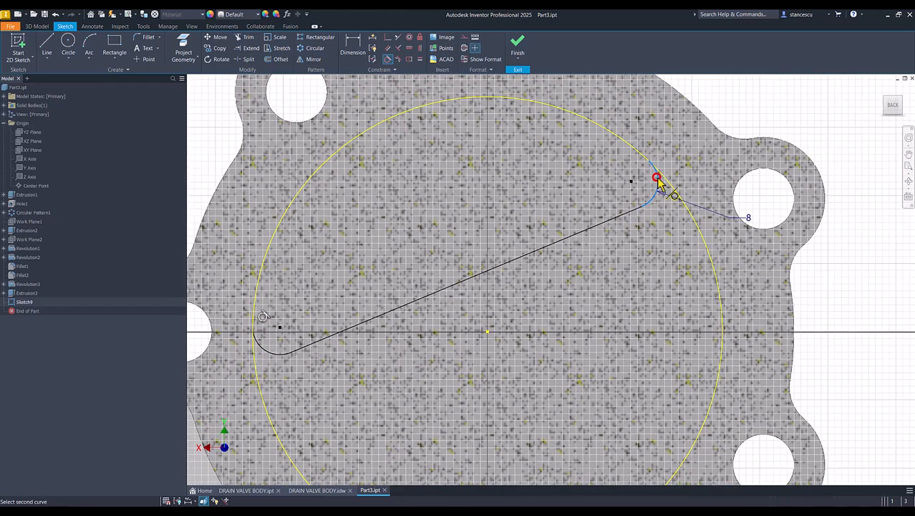
click(637, 155)
key(Home)
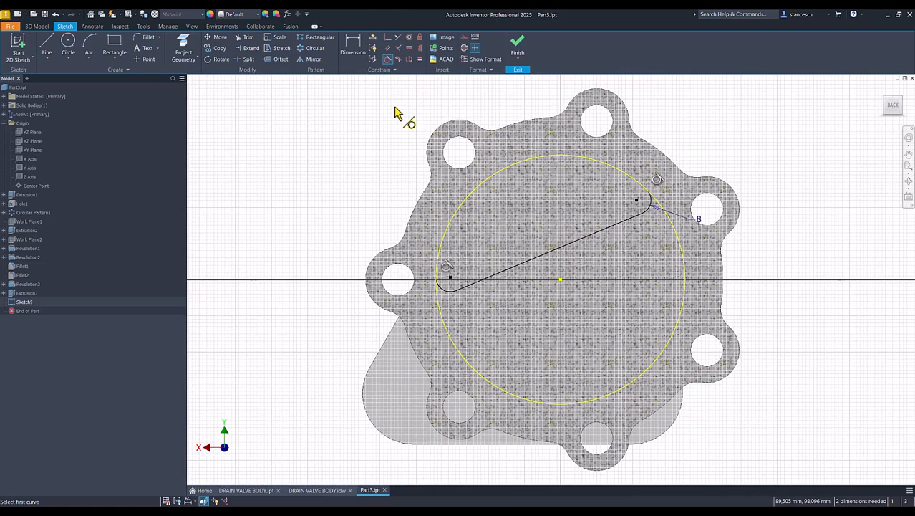
key(Escape)
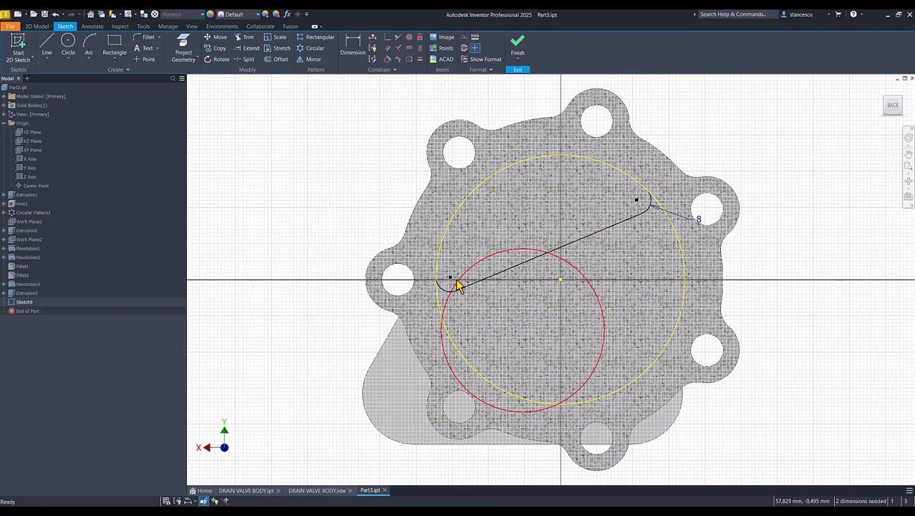
- Move the lower end arc's centre below the horizontal axis and dimension its vertical offset from the origin as 2 mm
drag(450, 280, 451, 284)
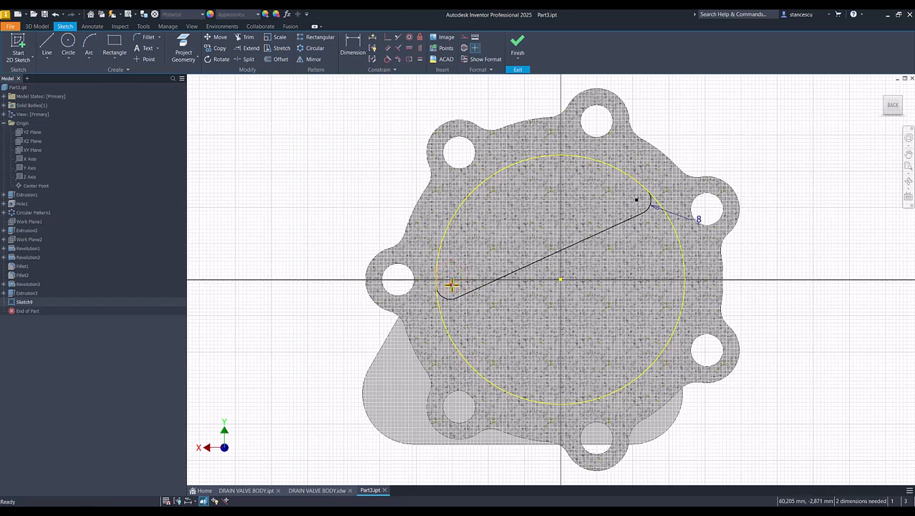
click(353, 45)
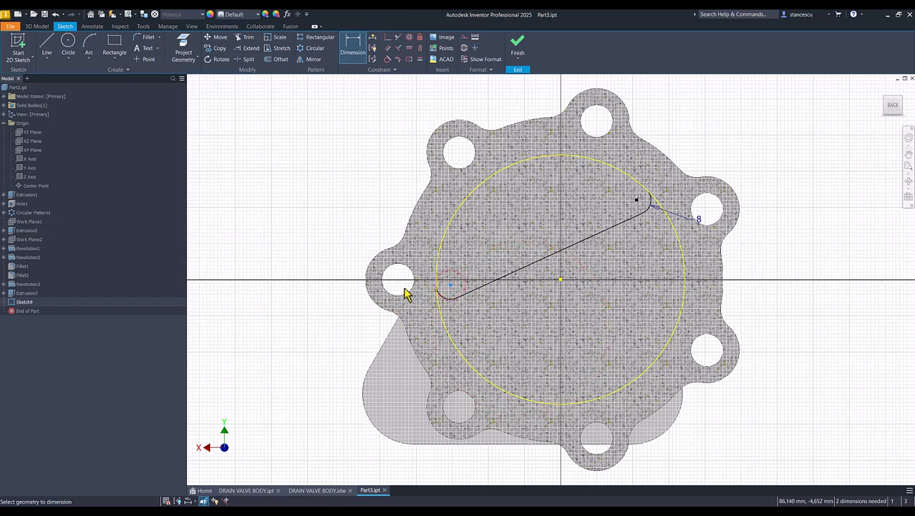
click(562, 280)
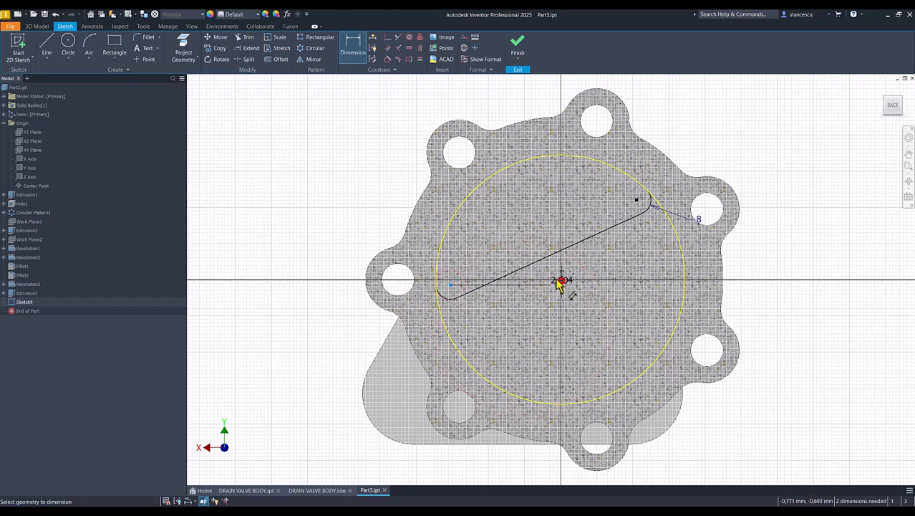
click(306, 302)
text(2,9041627)
key(Return)
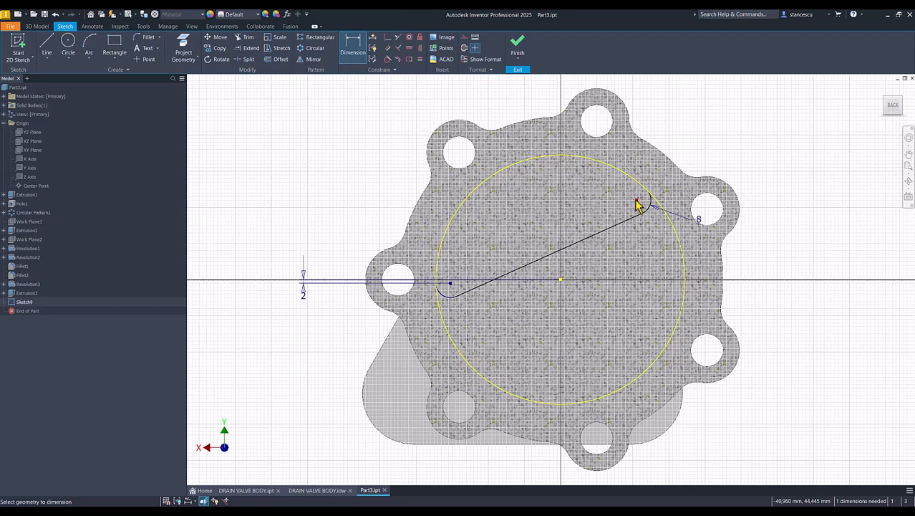
- Dimension the upper end arc's centre 45 mm horizontally from the origin and finish the sketch
click(561, 279)
click(636, 200)
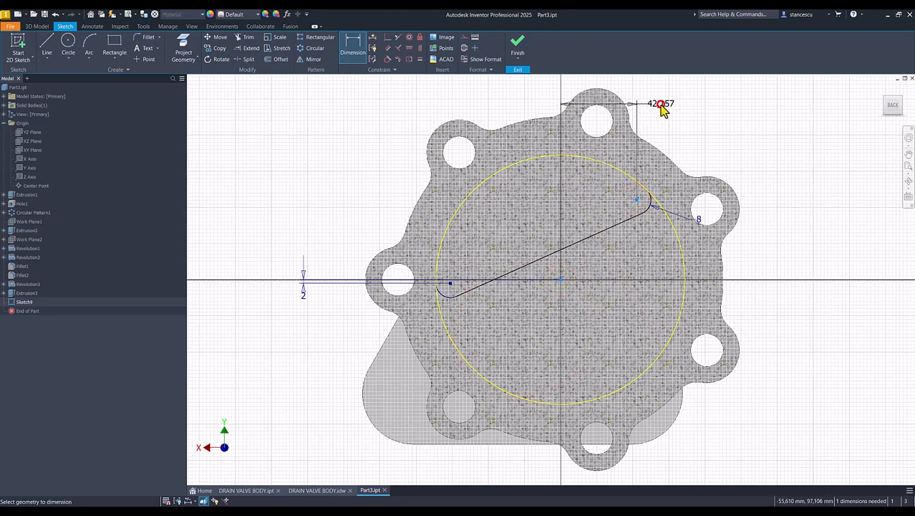
click(662, 105)
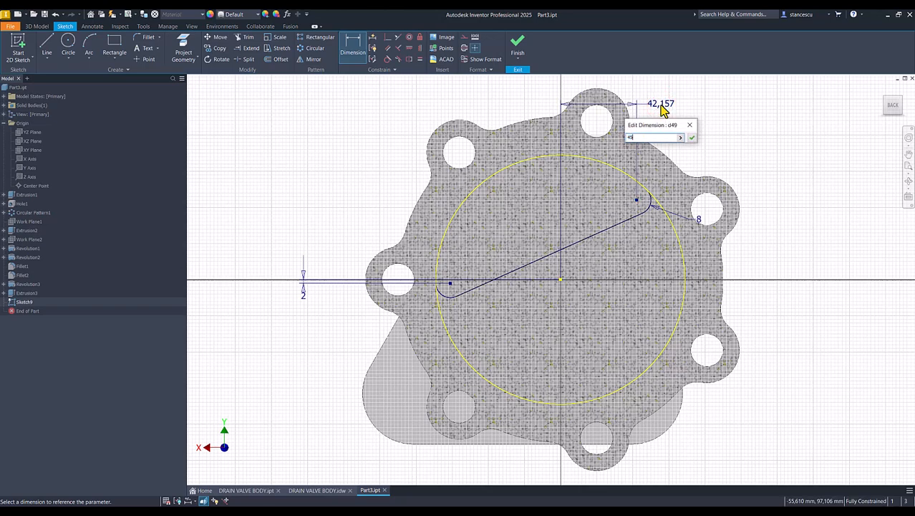
key(Return)
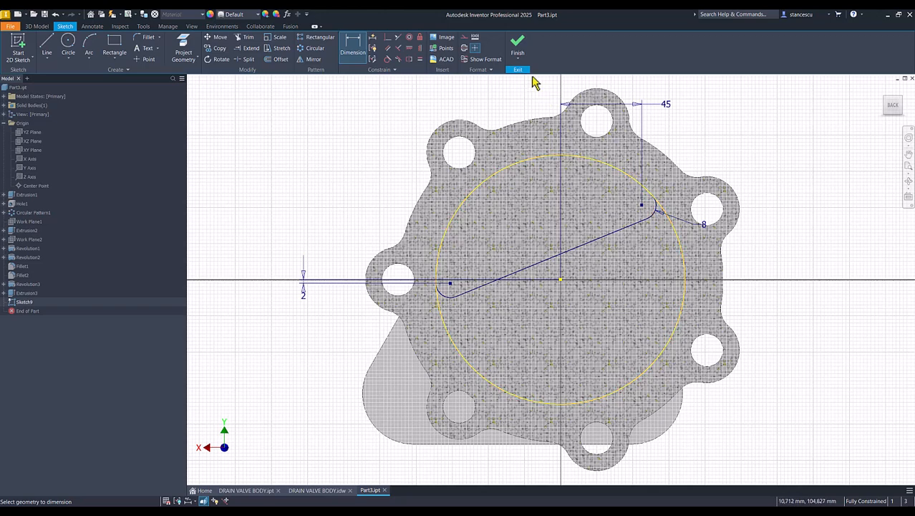
click(517, 44)
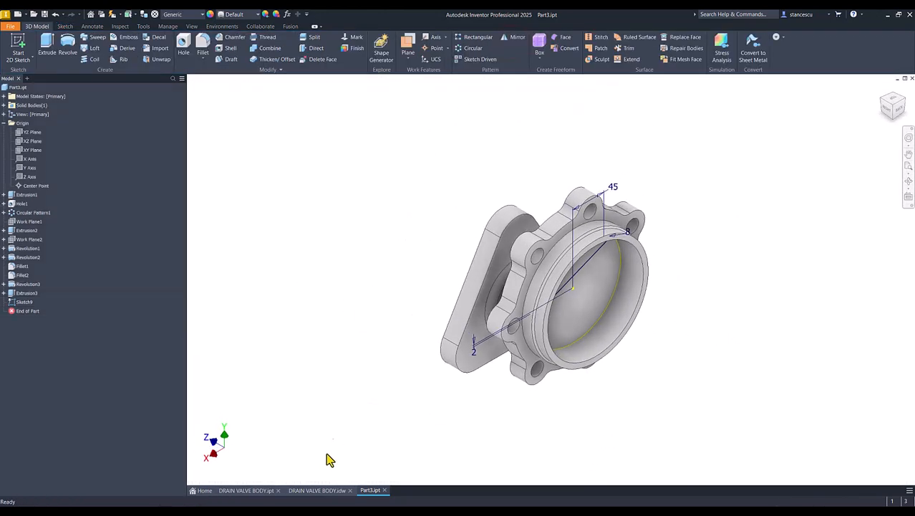
- Check the cavity depth in drawing section A-A and cut the area above the slanted line into the floor by 36-33 mm
click(317, 490)
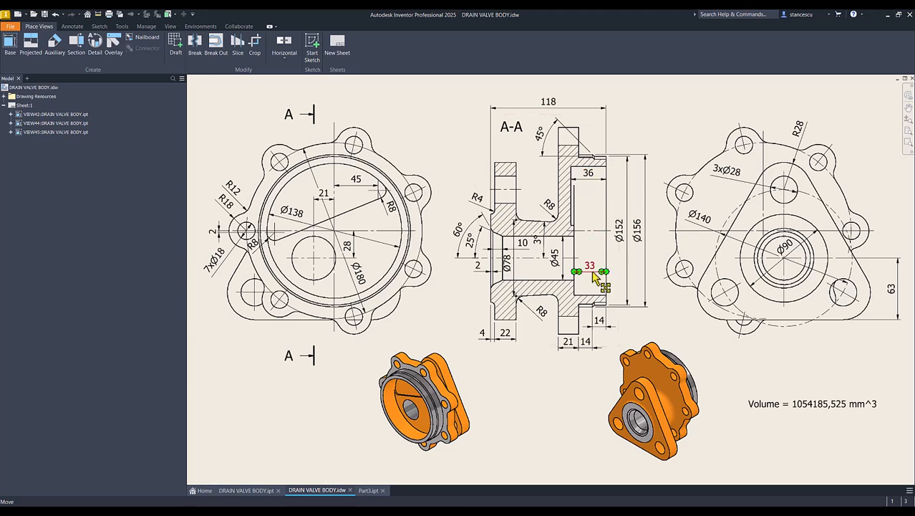
click(369, 490)
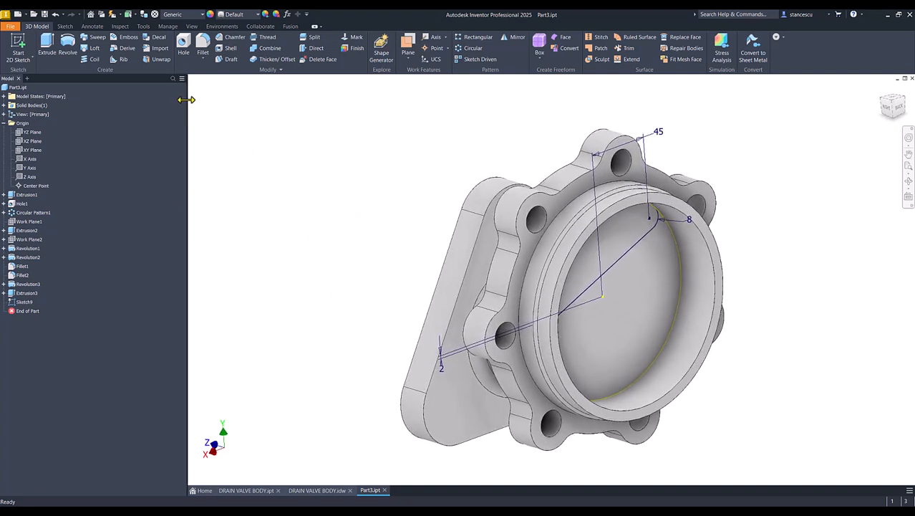
click(47, 45)
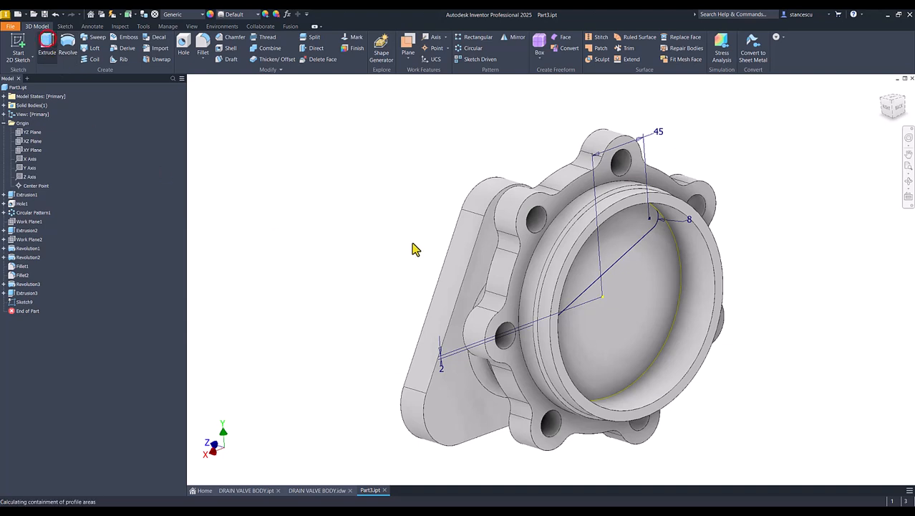
click(608, 242)
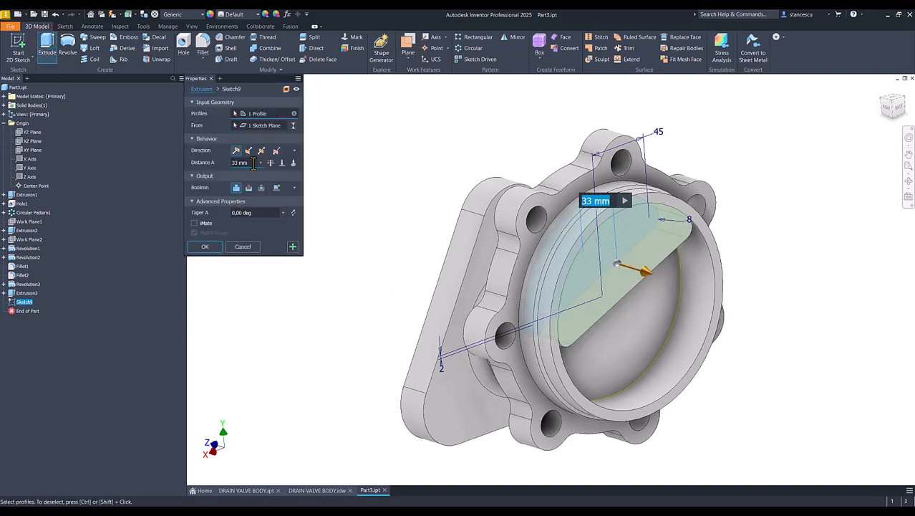
click(248, 151)
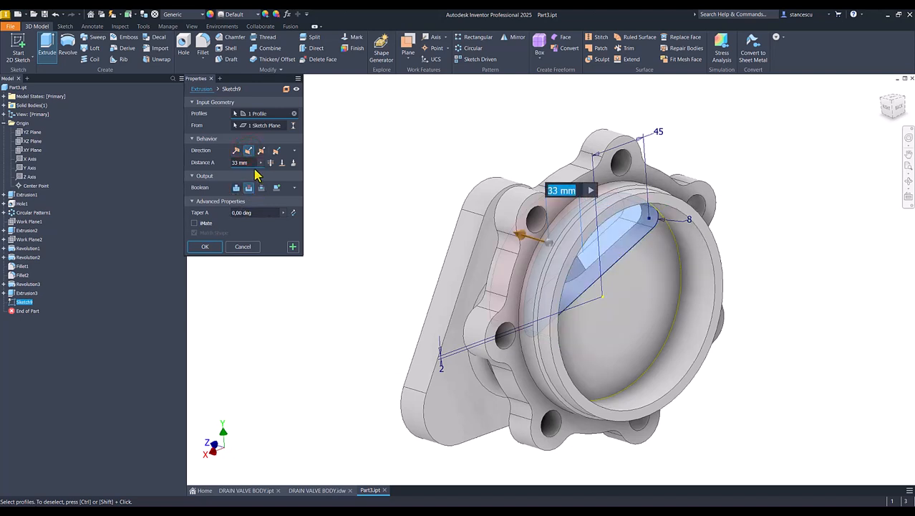
click(250, 162)
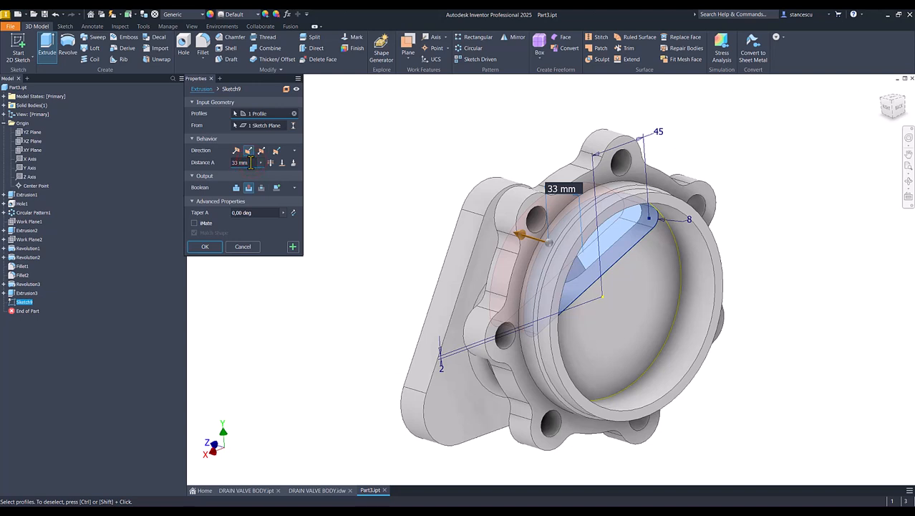
key(Home)
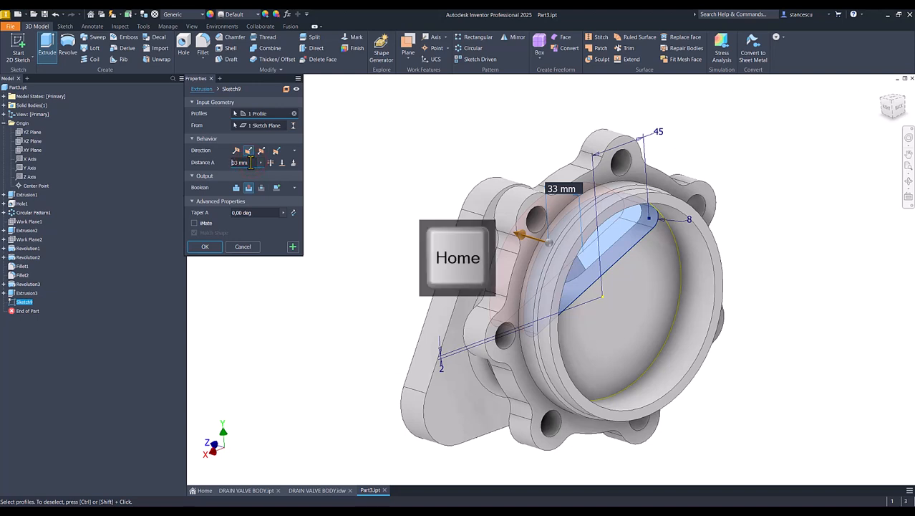
text(36)
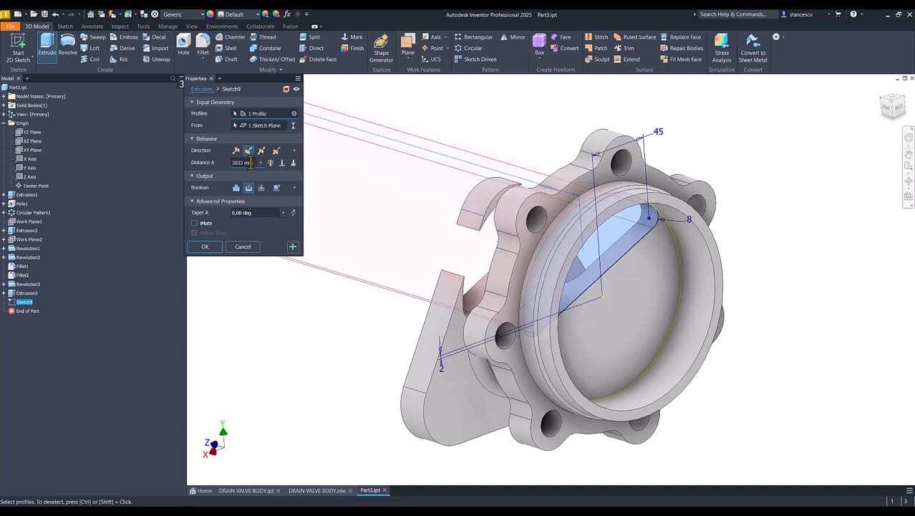
text(-)
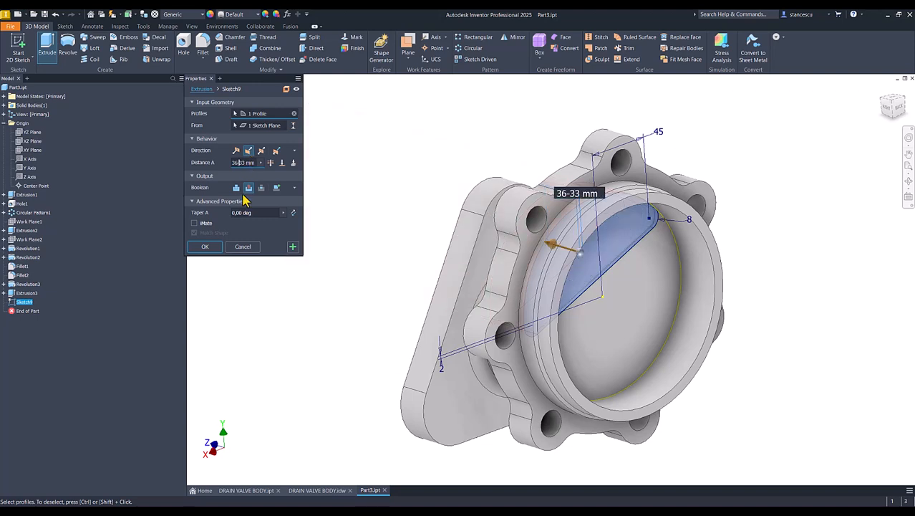
click(207, 247)
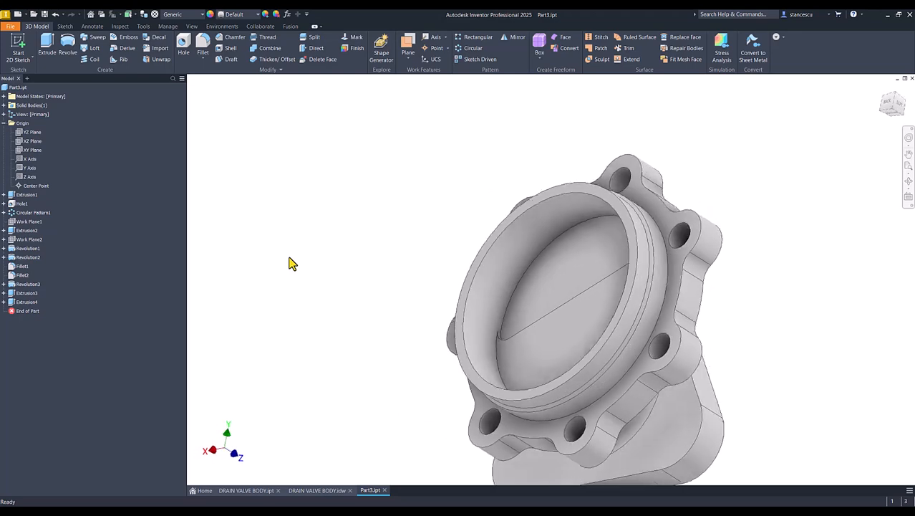
- Check the bore dimensions in drawing section A-A, create a sketch on Work Plane2 and slice the model at the sketch plane
key(F6)
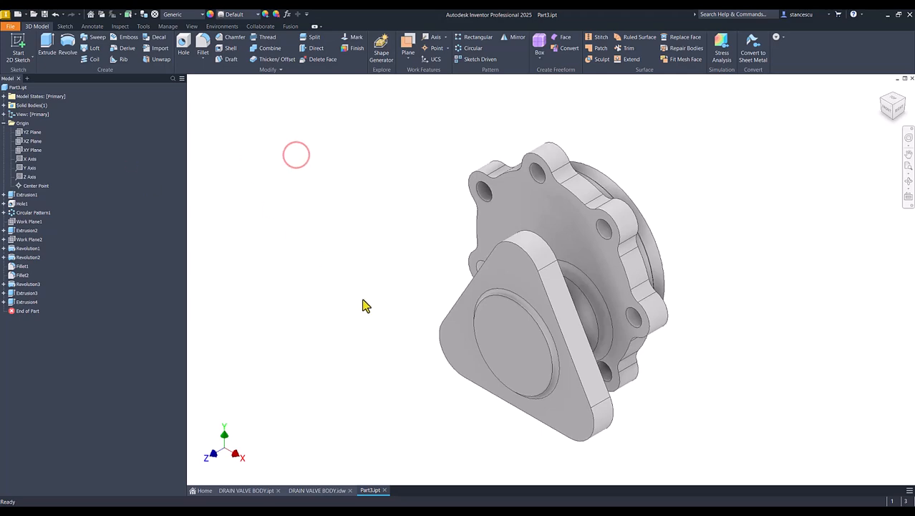
click(315, 490)
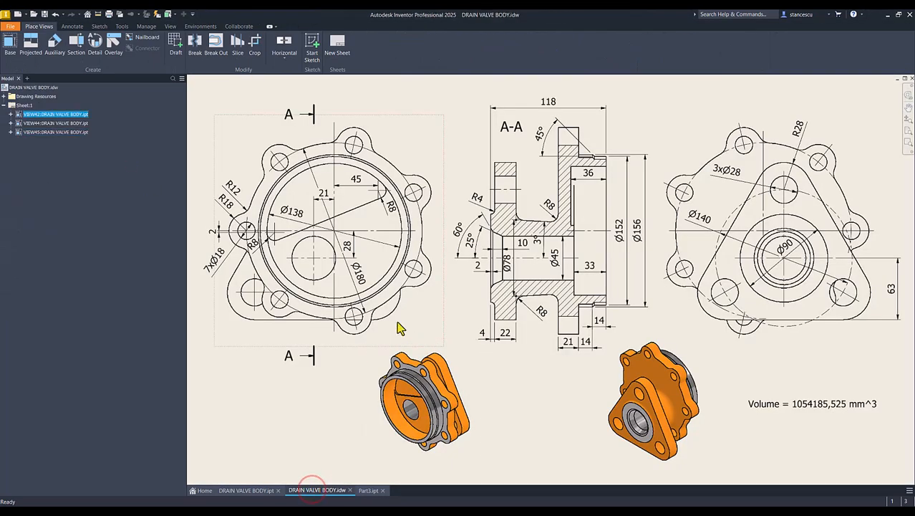
scroll(525, 261, up, 3)
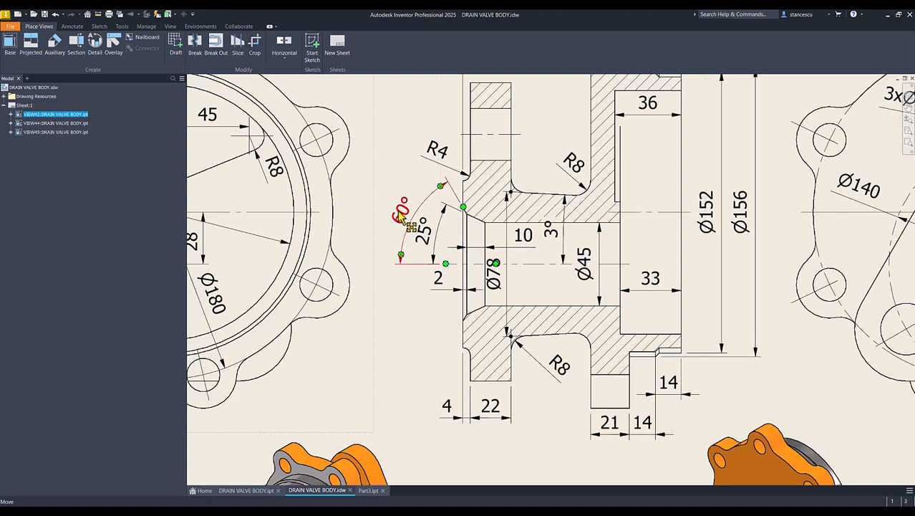
click(424, 246)
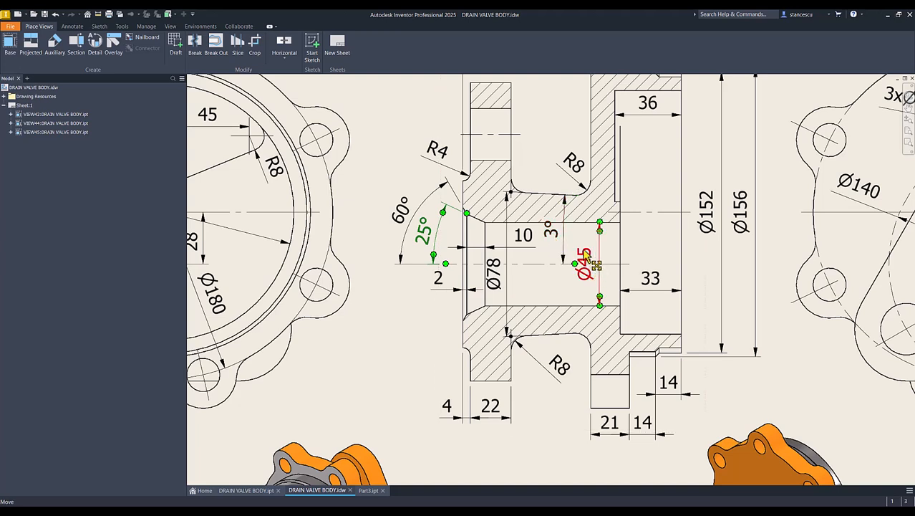
click(368, 490)
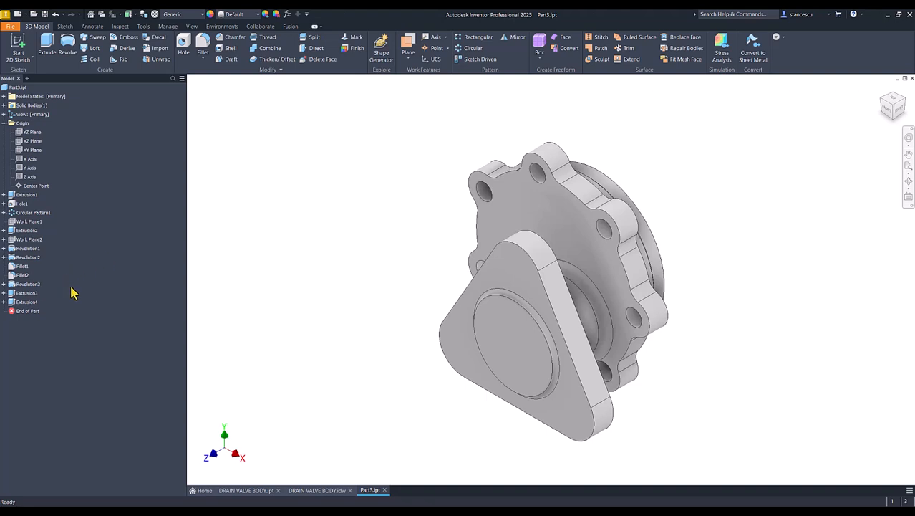
click(11, 240)
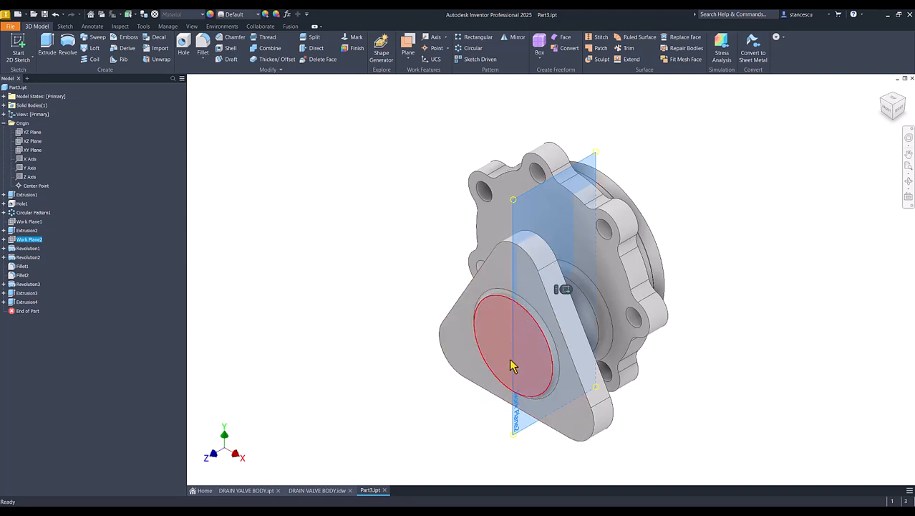
click(594, 159)
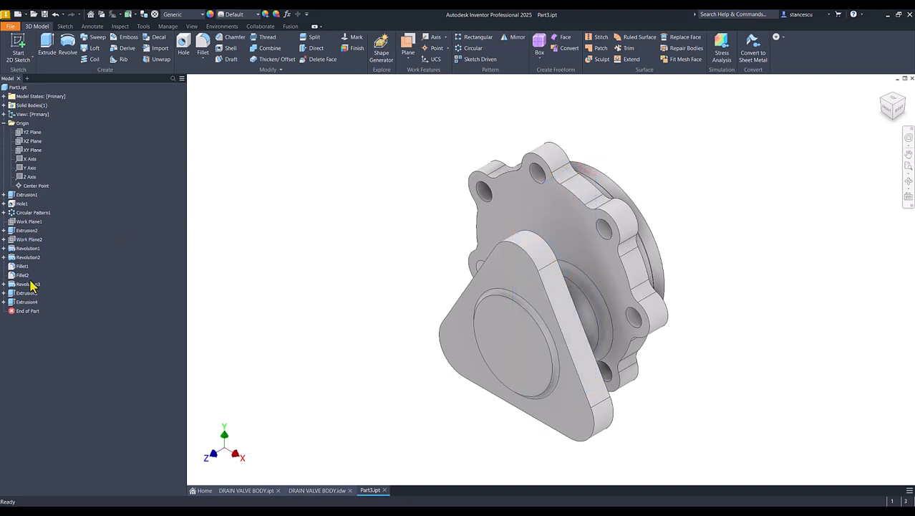
click(21, 240)
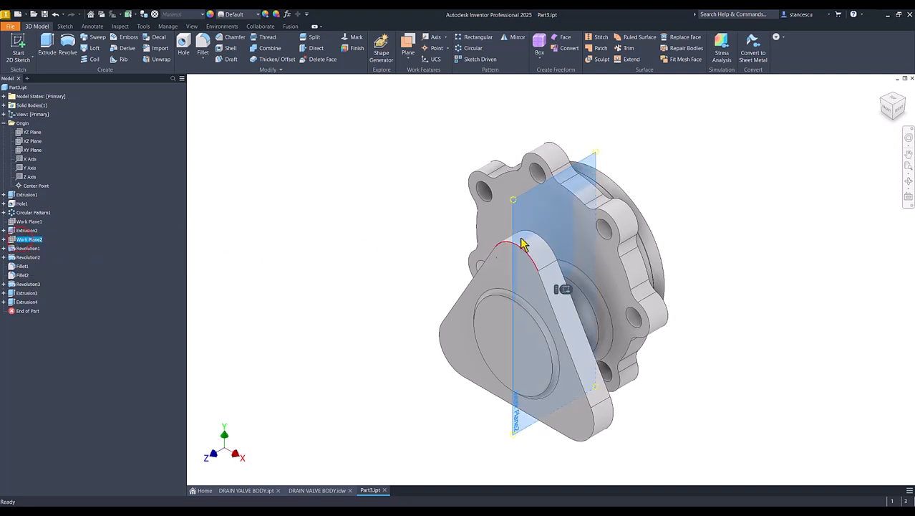
right_drag(566, 288, 391, 283)
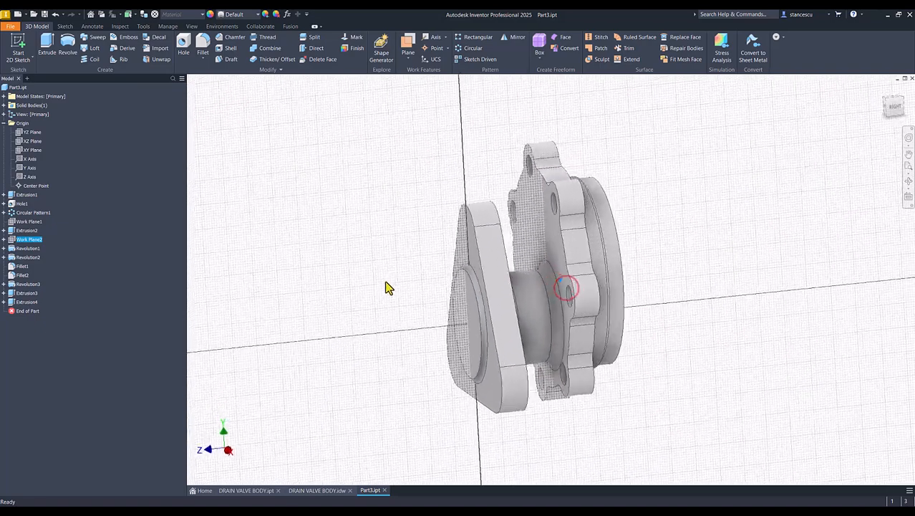
click(309, 203)
key(F7)
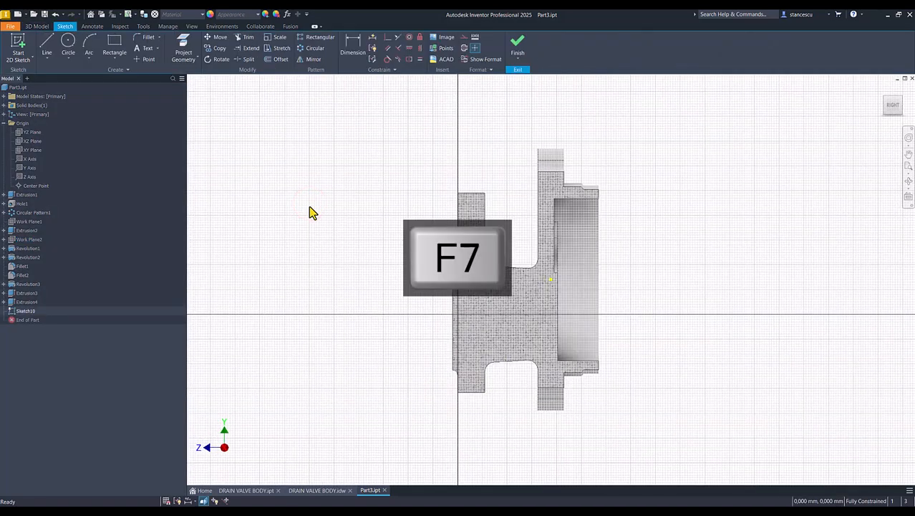
- Draw a horizontal line along the origin axis from the boss's outer face to past the cavity floor
scroll(393, 234, up, 3)
middle_drag(399, 238, 309, 195)
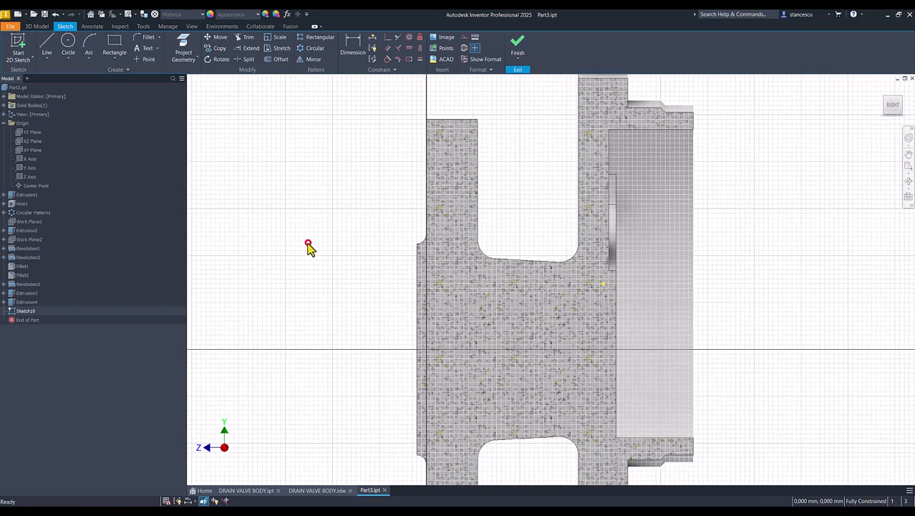
click(48, 44)
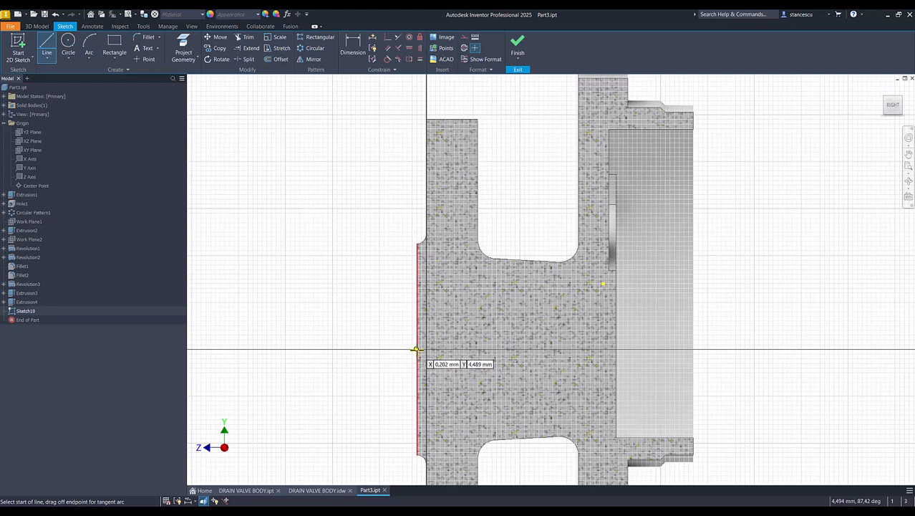
click(416, 349)
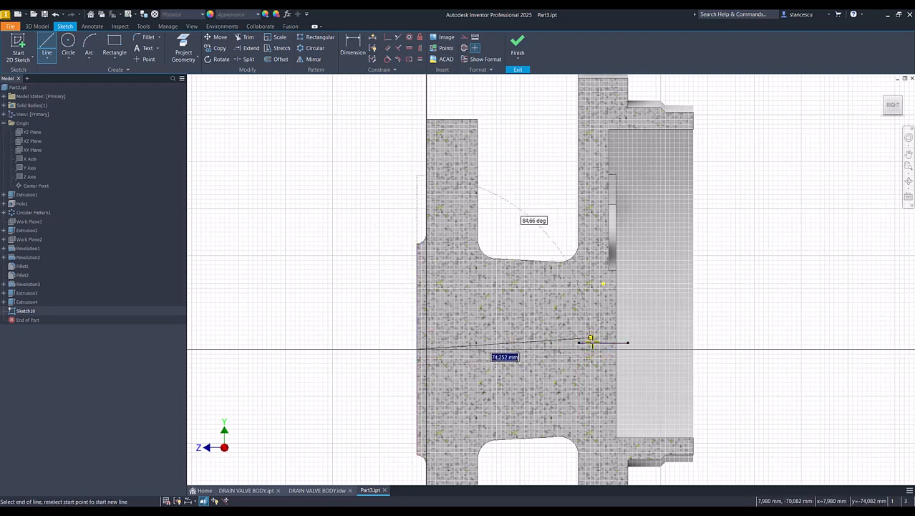
click(639, 349)
key(Escape)
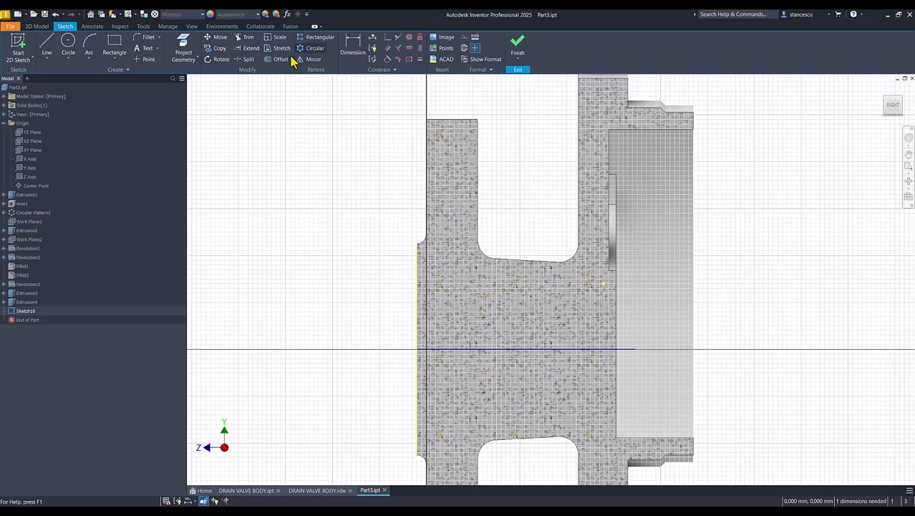
- Project the cavity floor edge into the sketch and trim the horizontal line's overhang back to it
click(185, 52)
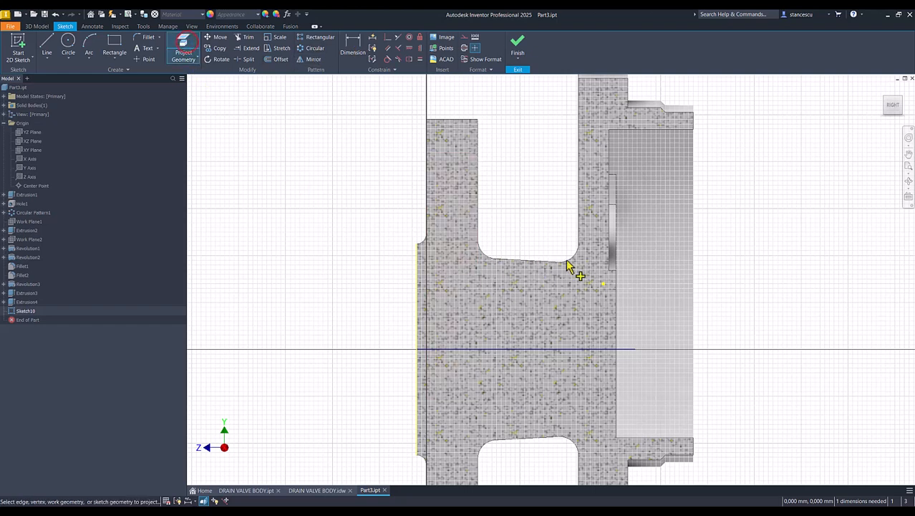
click(618, 329)
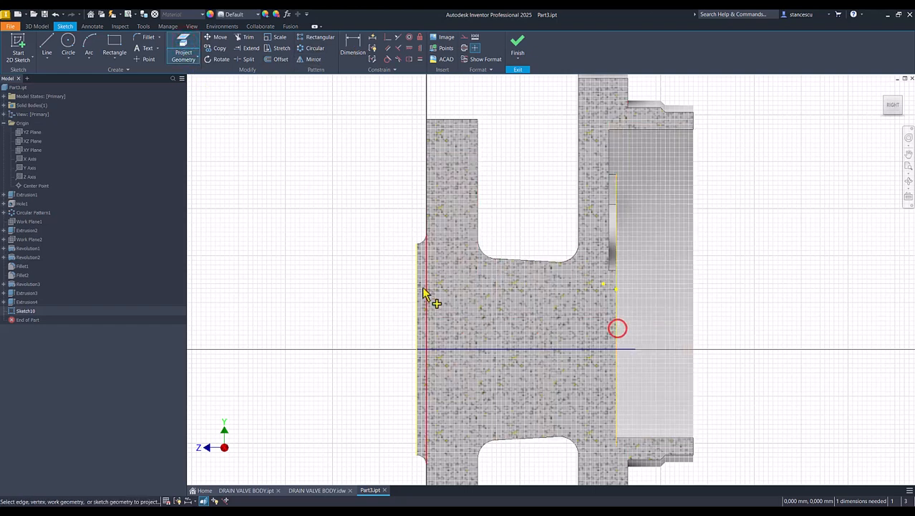
click(351, 259)
key(Escape)
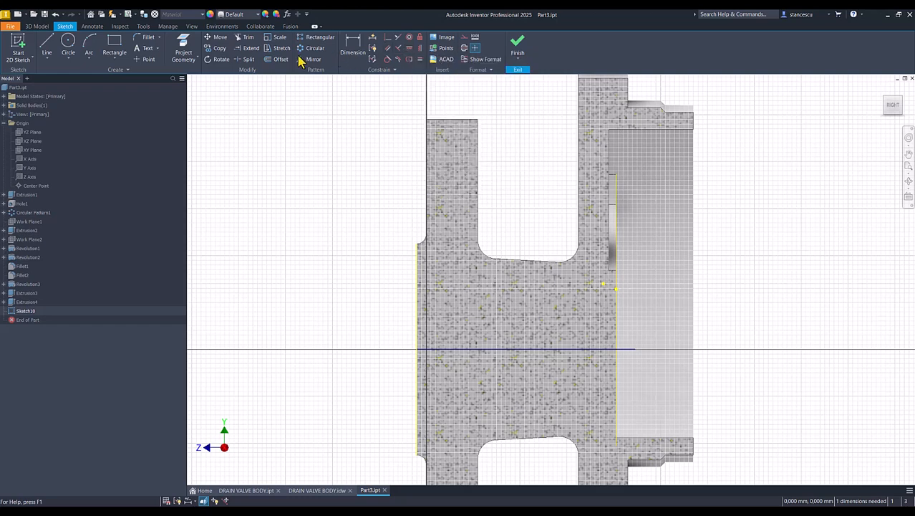
click(245, 38)
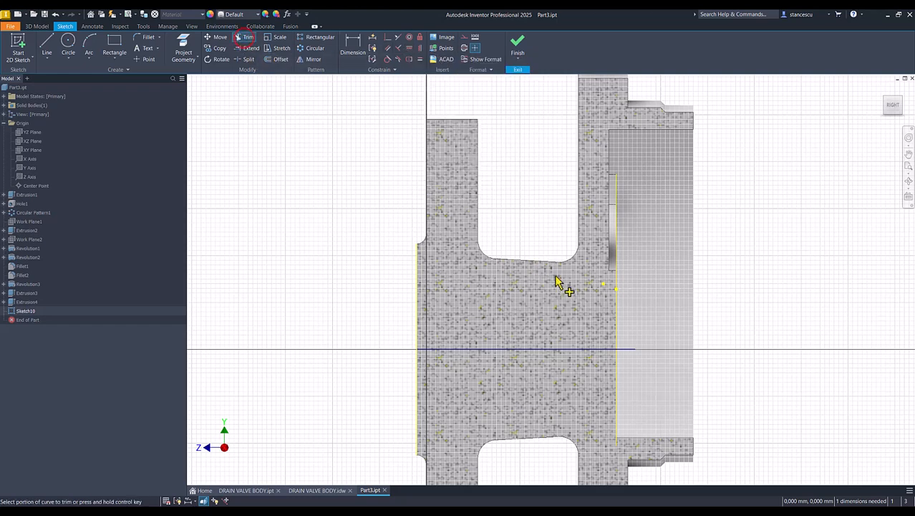
click(629, 348)
key(Escape)
click(301, 296)
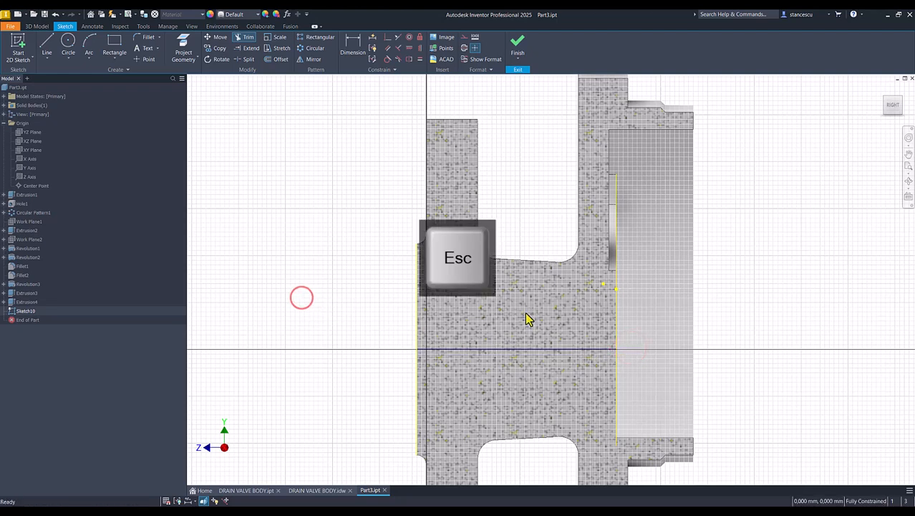
- Convert the trimmed horizontal line into a centerline
click(533, 326)
drag(510, 361, 506, 361)
click(463, 48)
click(314, 191)
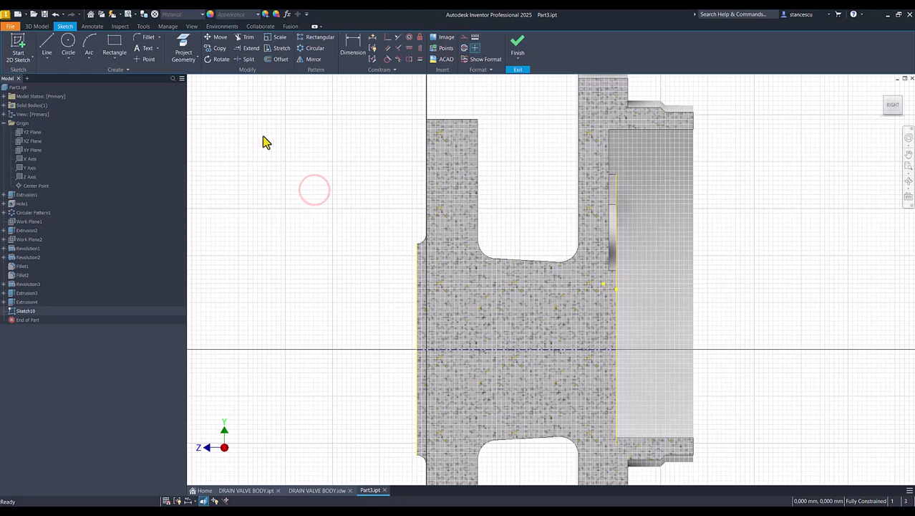
- Draw the closed half profile above the centerline: about 38 mm up the outer face, two descending slanted lines, a horizontal line and a closing vertical
click(48, 46)
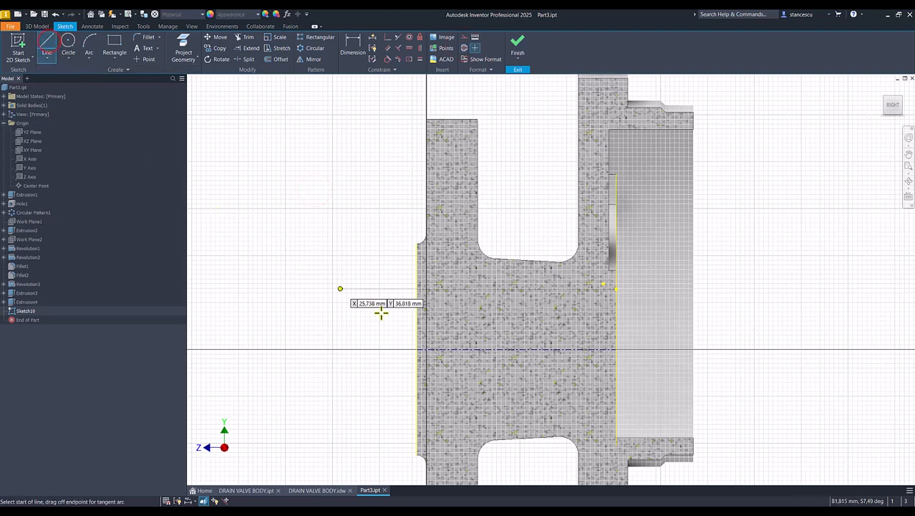
click(416, 350)
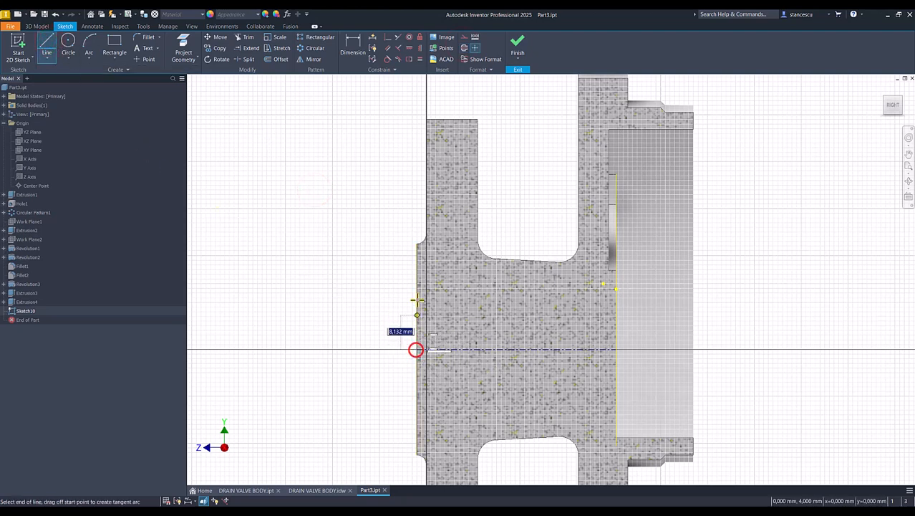
double_click(416, 260)
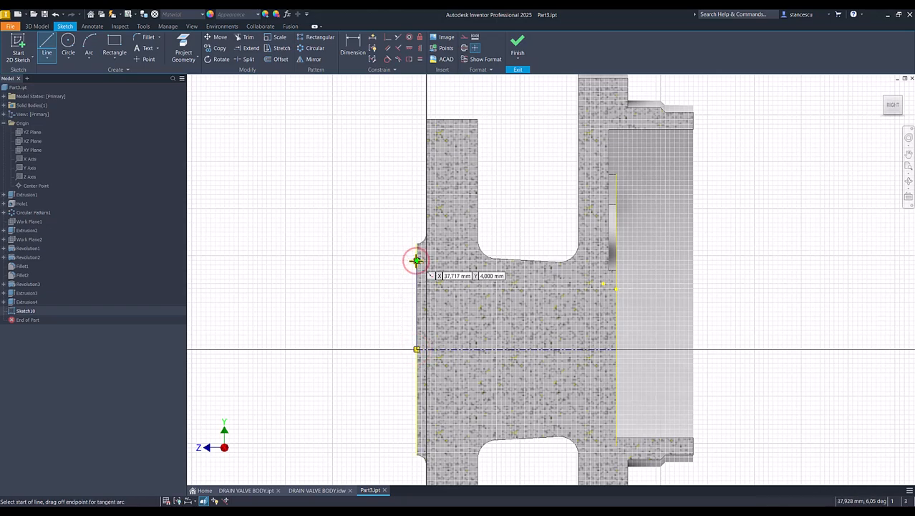
scroll(416, 261, up, 3)
click(418, 261)
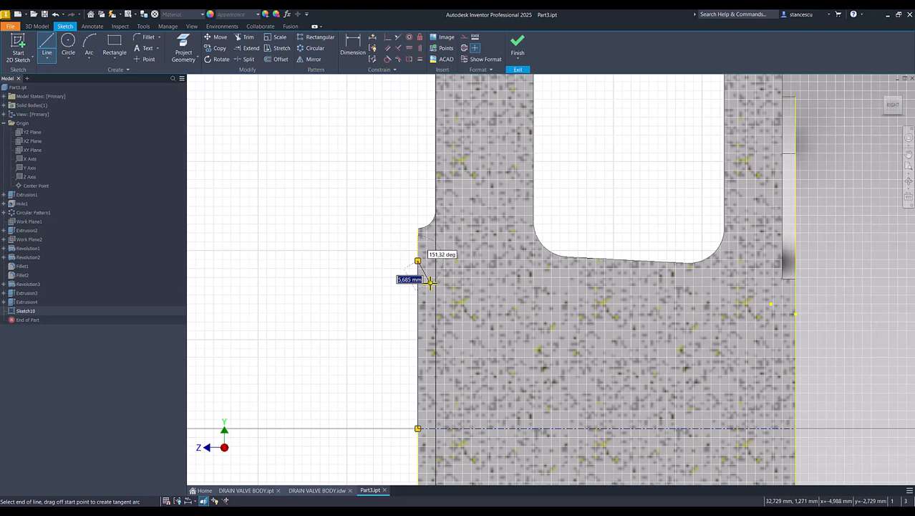
click(430, 282)
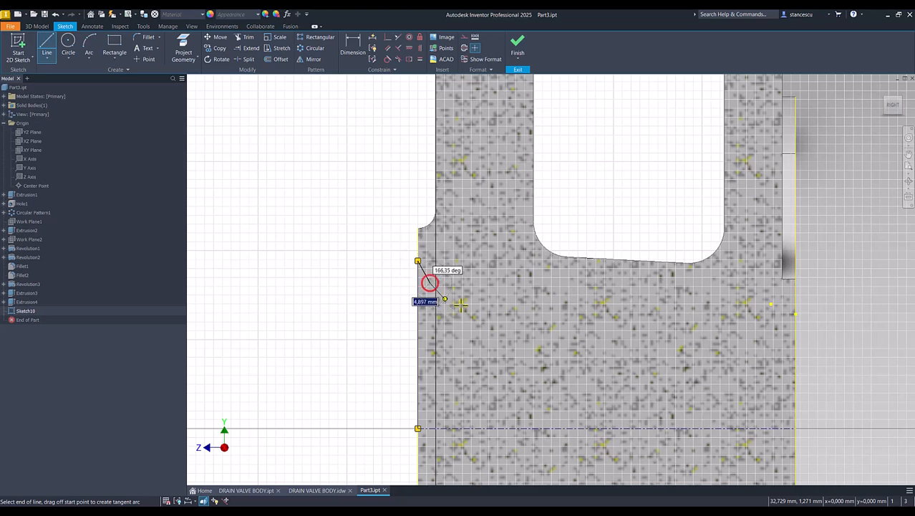
click(510, 322)
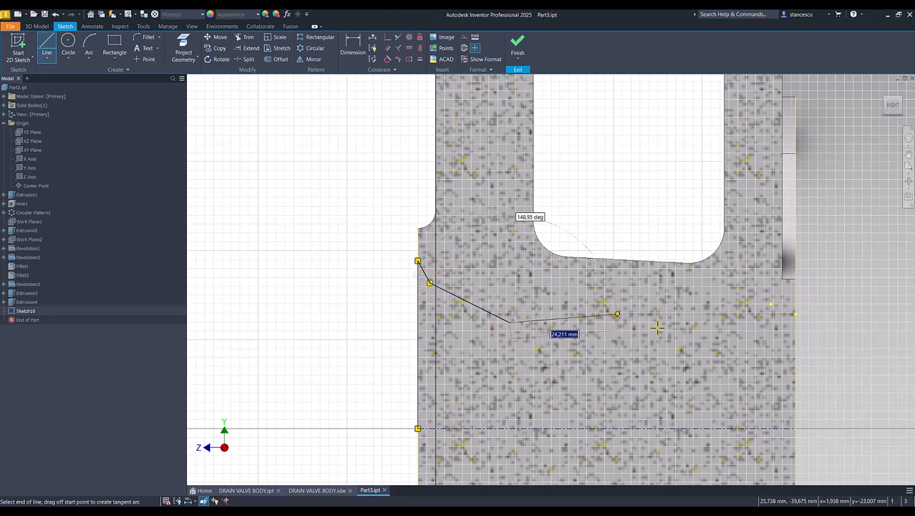
click(797, 321)
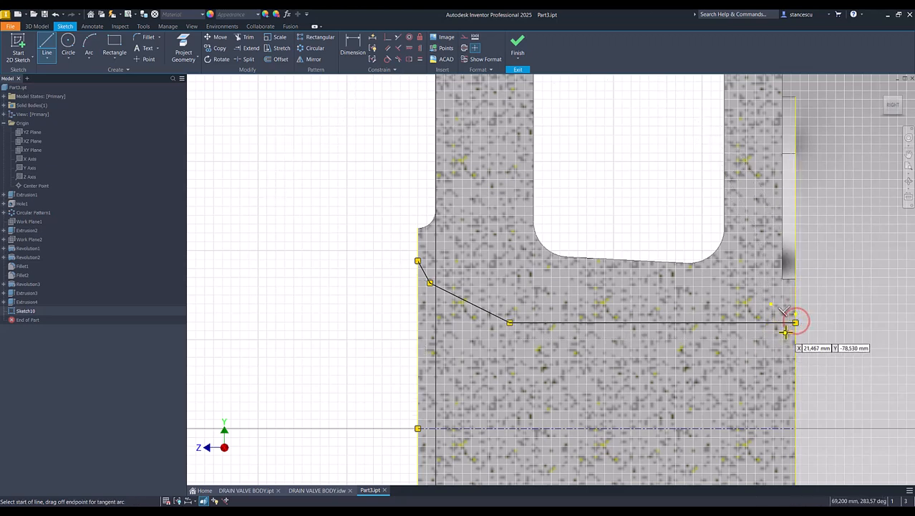
click(795, 427)
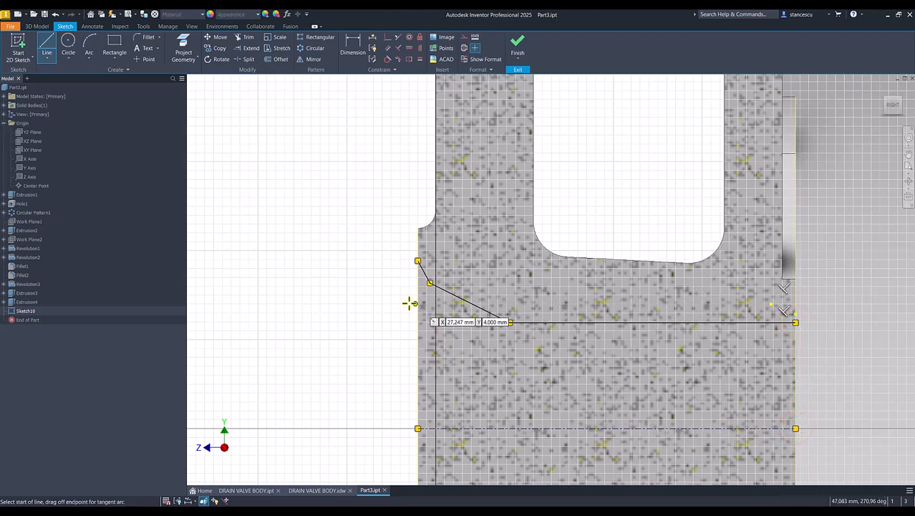
key(Escape)
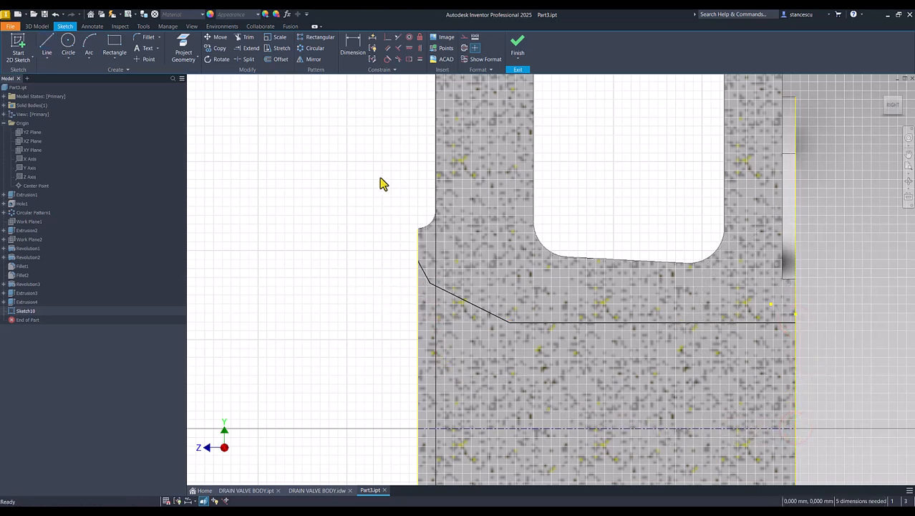
- Dimension the angle between the short slanted line at the outer face and the centerline as 60 degrees
click(354, 45)
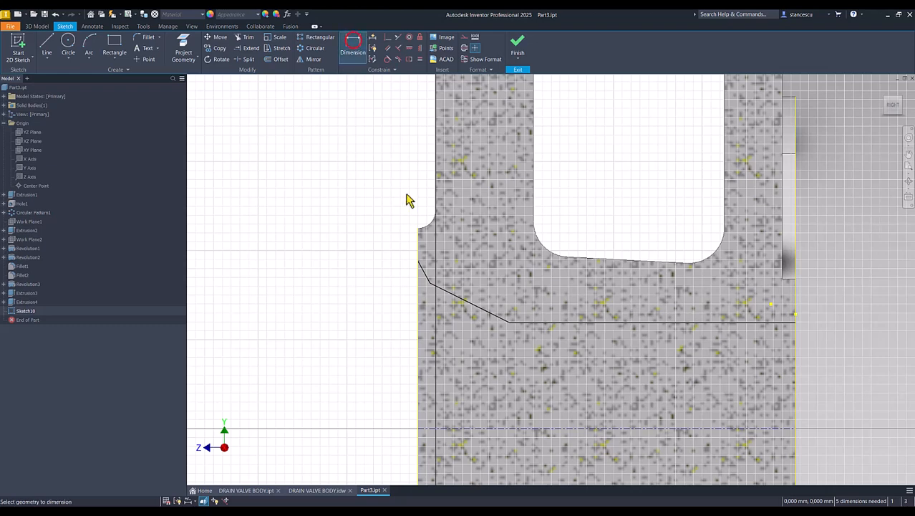
click(423, 267)
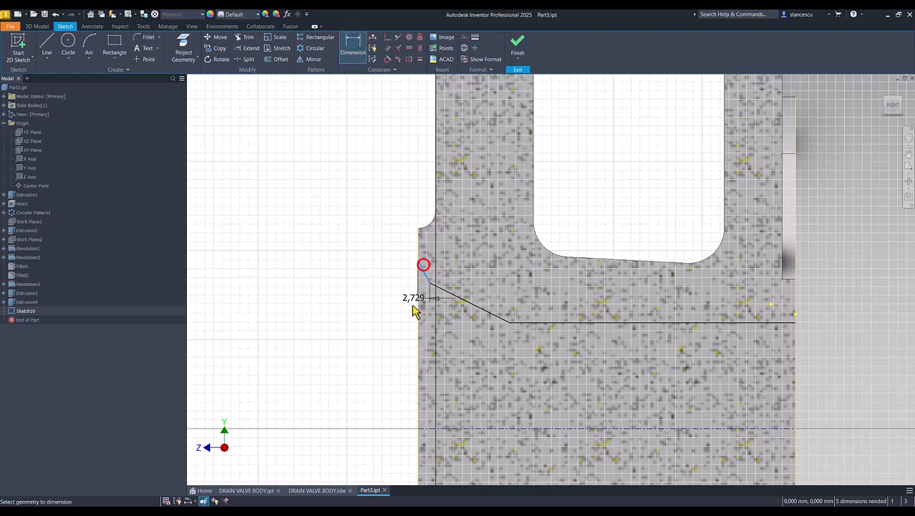
click(424, 432)
click(295, 303)
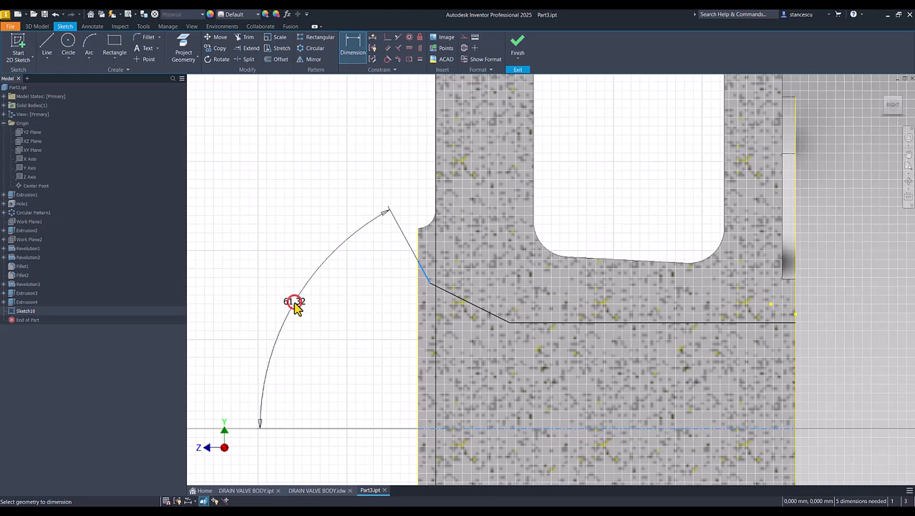
key(Return)
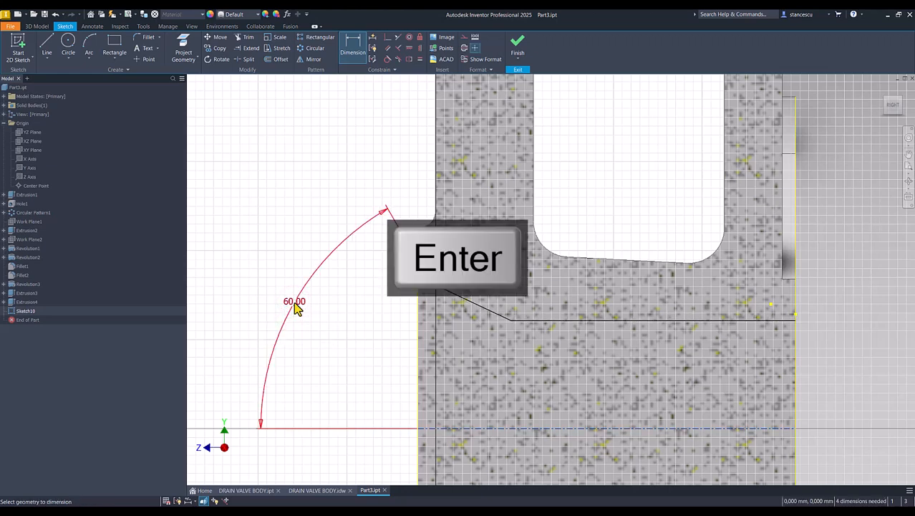
- Dimension the angle between the second slanted line and the centerline as 25 degrees
click(461, 299)
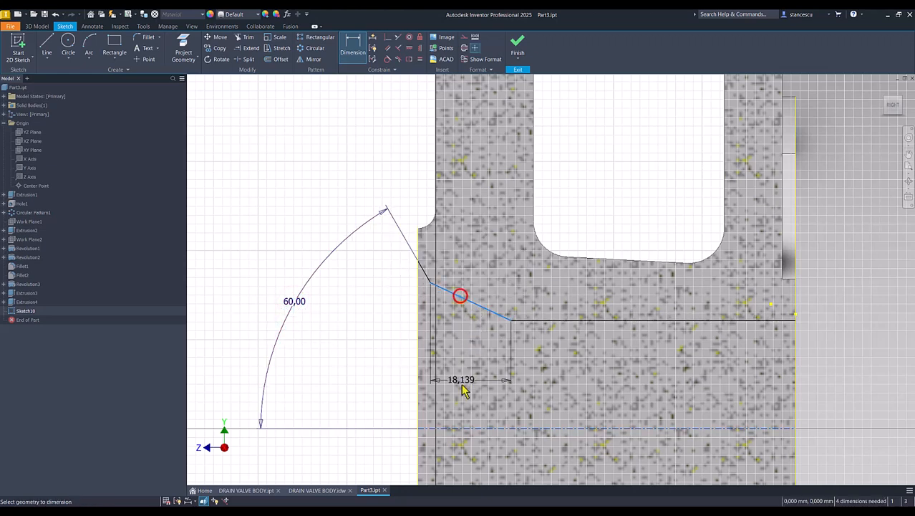
click(461, 430)
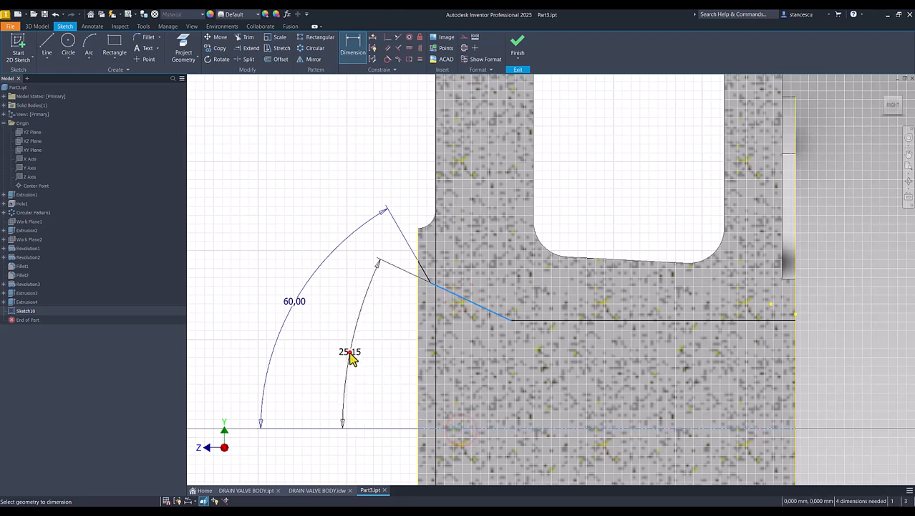
click(351, 358)
text(25)
key(Return)
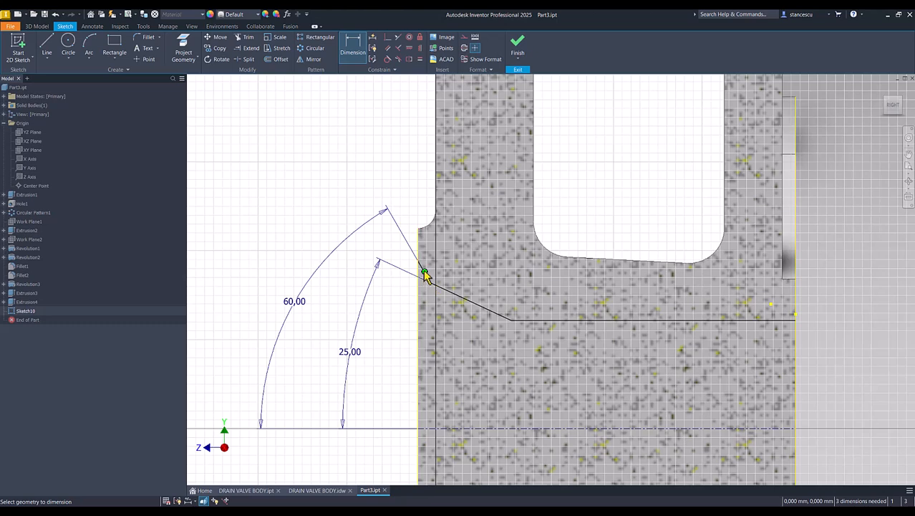
- Dimension the horizontal lengths of the slanted lines as 2 mm for the outer one and 10 mm for the inner one
click(422, 266)
click(358, 180)
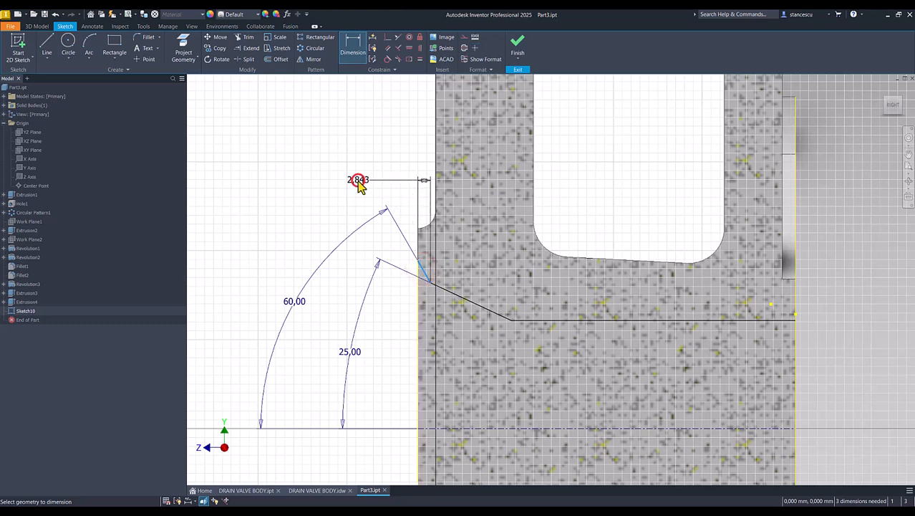
text(2)
key(Return)
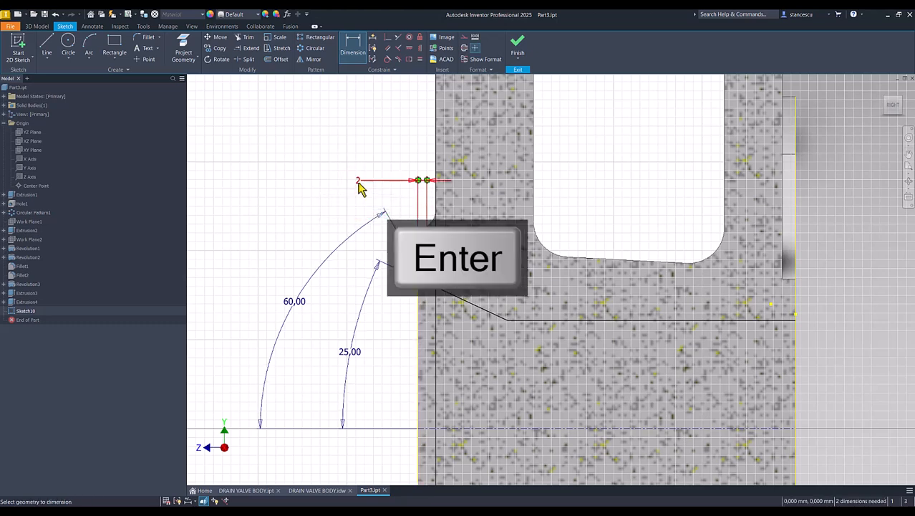
click(473, 305)
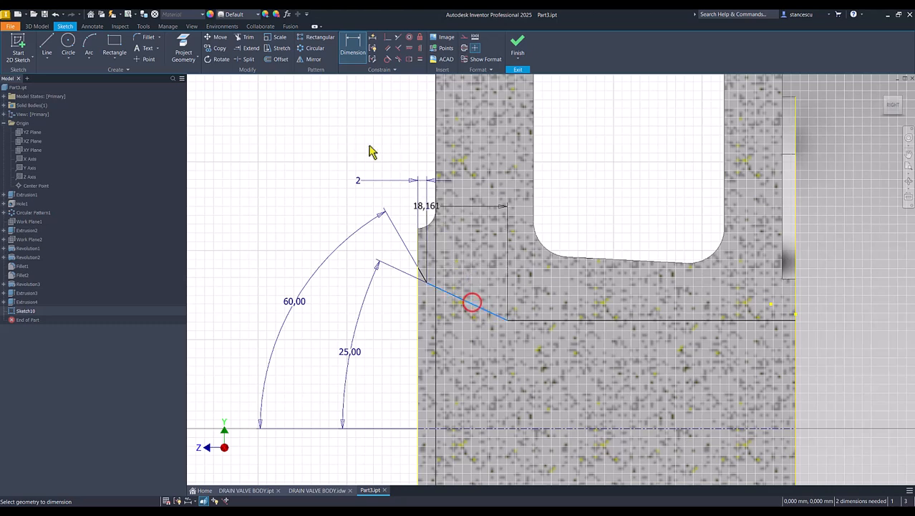
click(368, 143)
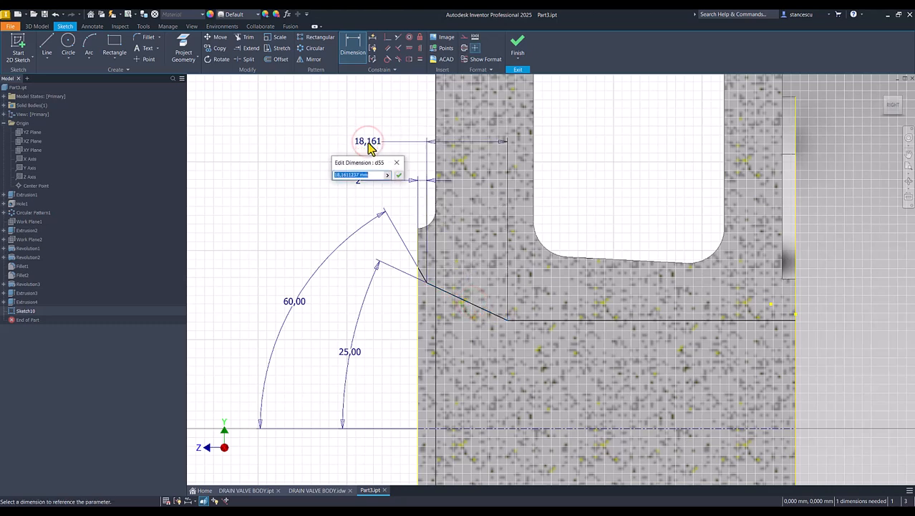
key(Return)
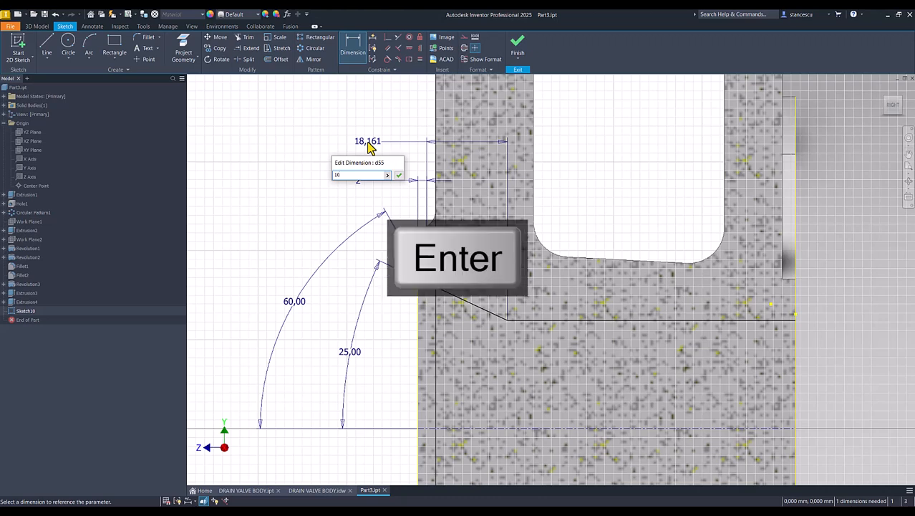
- Dimension the horizontal bore line about the centerline as a 45 mm diameter and finish the sketch
click(614, 305)
click(619, 429)
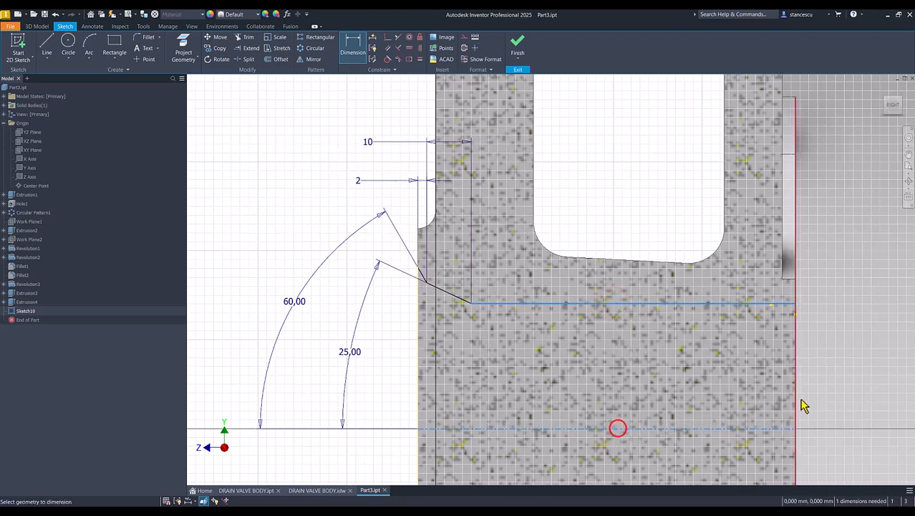
click(829, 388)
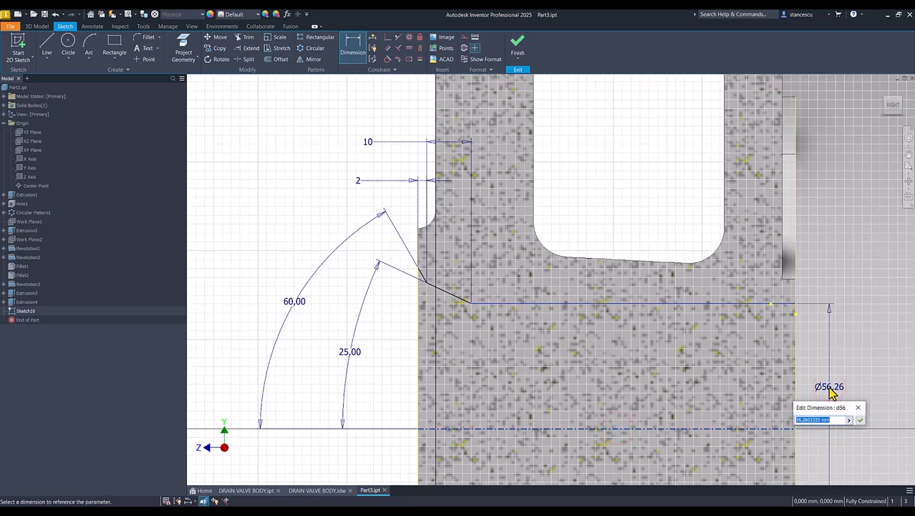
key(Return)
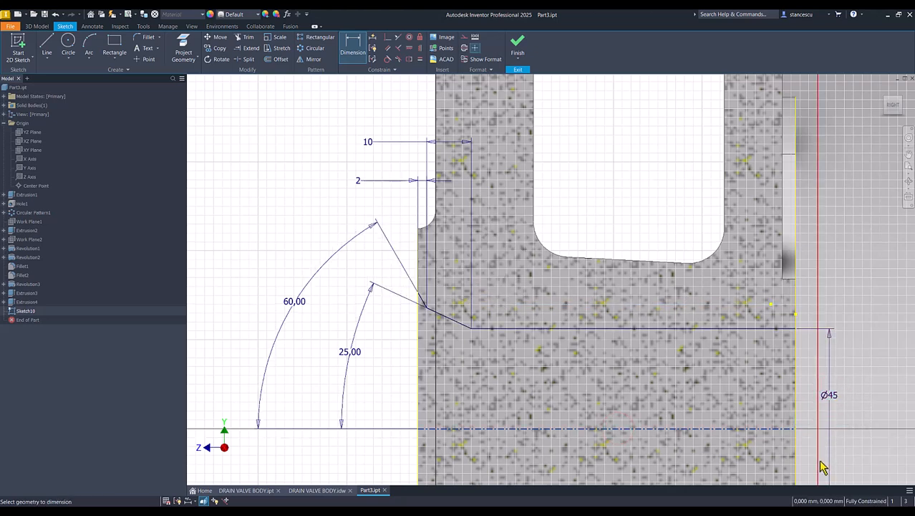
click(517, 44)
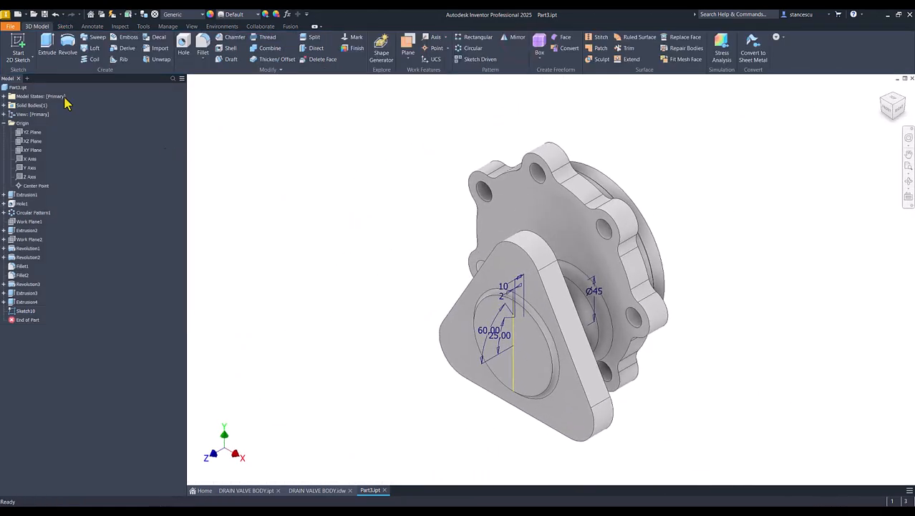
- Revolve the bore profile a full 360 degrees as a cut to create the tapered bore through the triangular flange
click(68, 45)
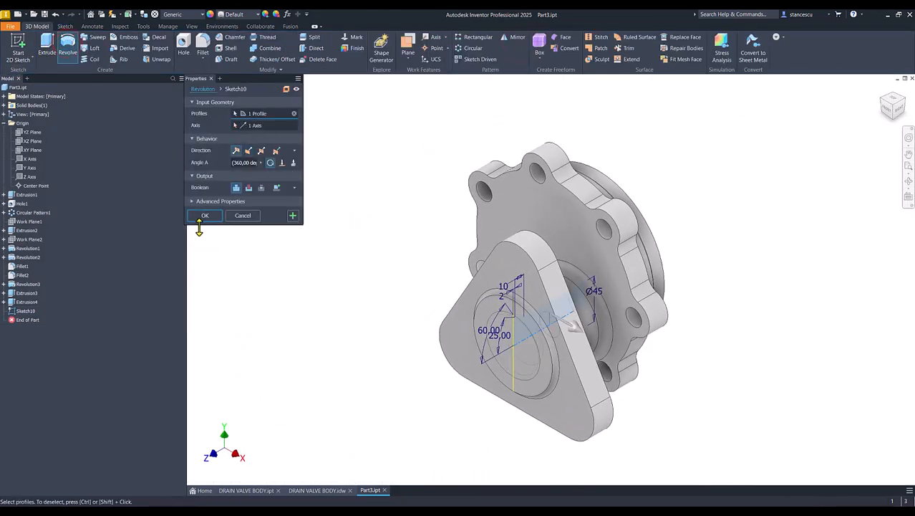
click(251, 187)
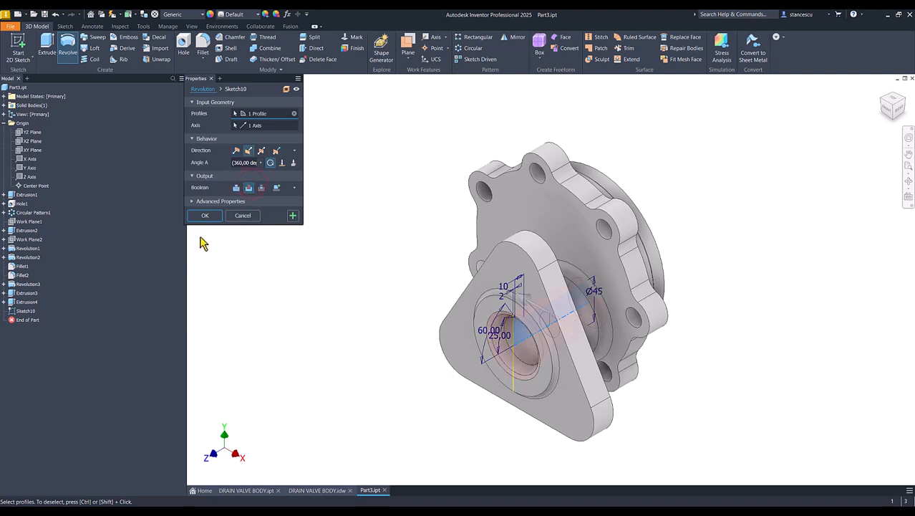
click(212, 216)
click(316, 285)
key(F6)
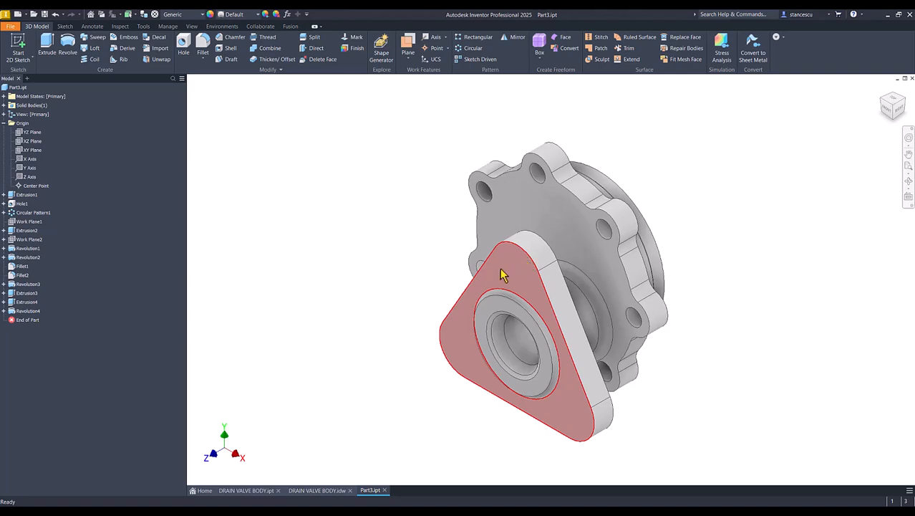
- Check the three-hole callout in the DRAIN VALVE BODY.idw drawing, and create a sketch on Part3's triangular flange outer face that projects its corner centers
click(320, 490)
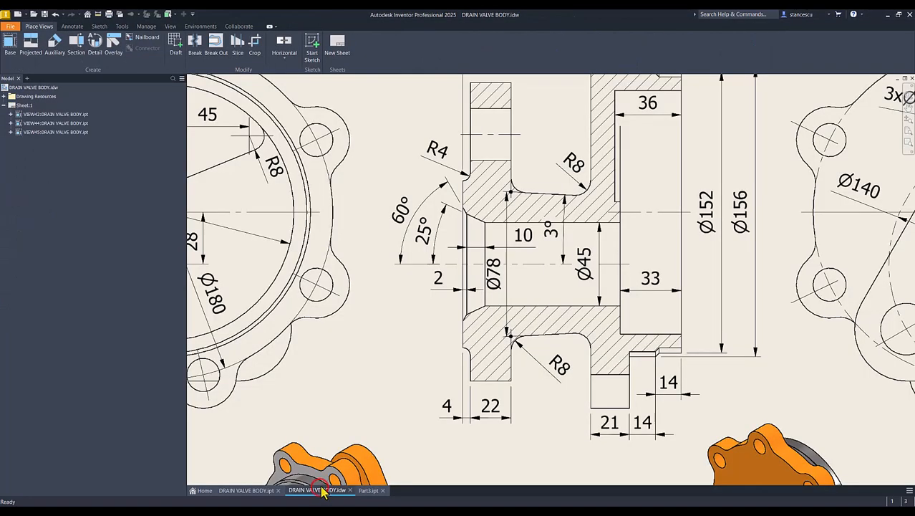
key(Num_Lock)
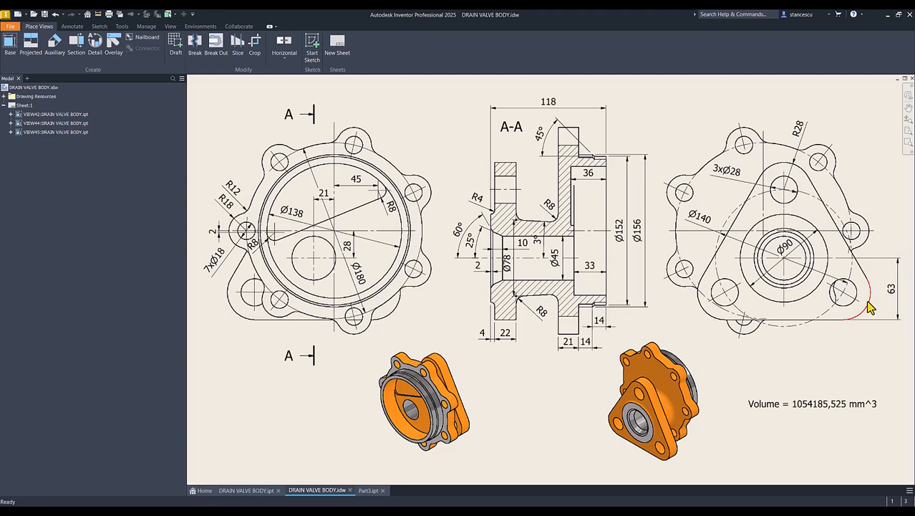
click(706, 223)
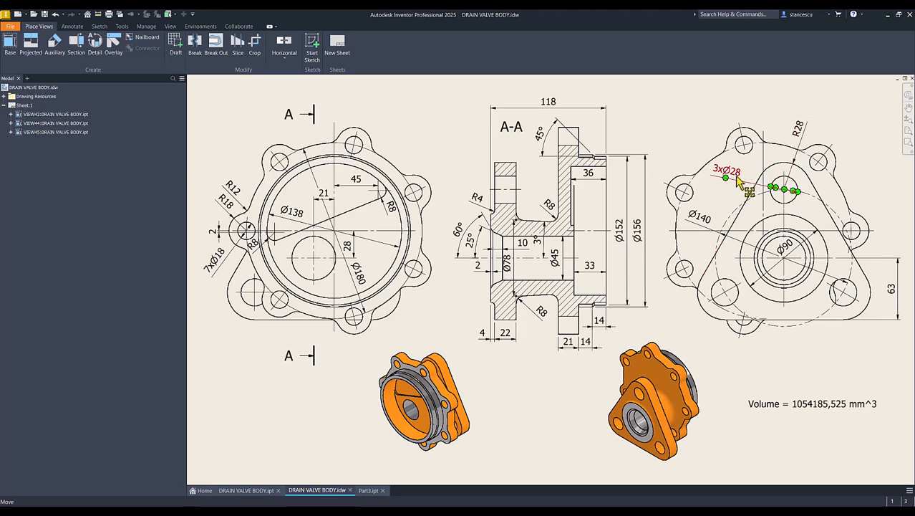
click(369, 490)
click(524, 280)
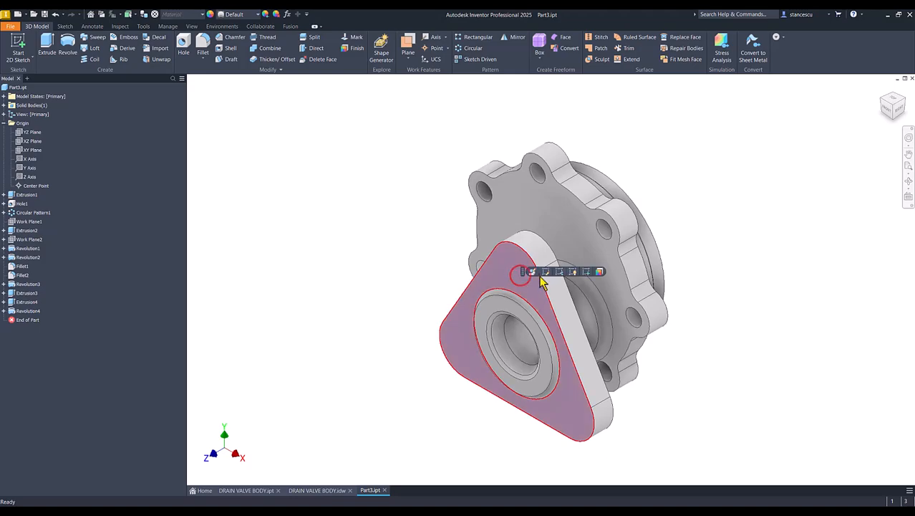
click(589, 271)
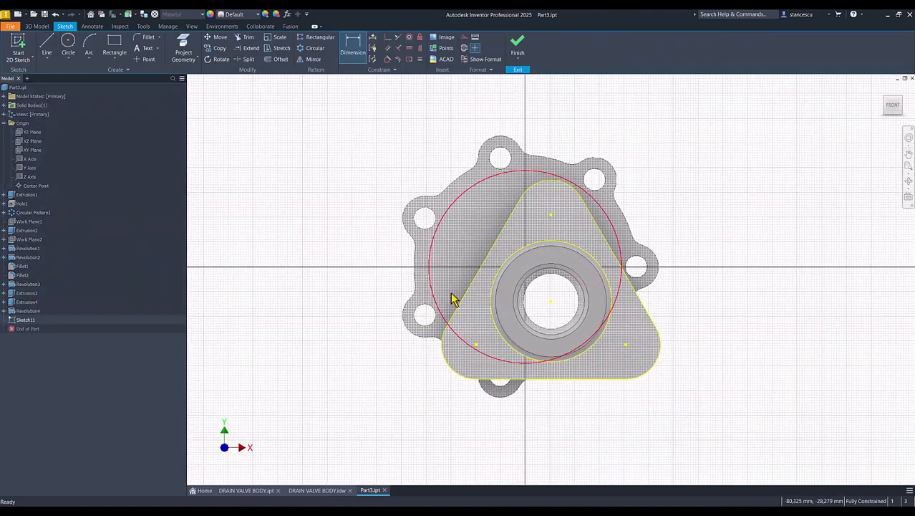
click(518, 45)
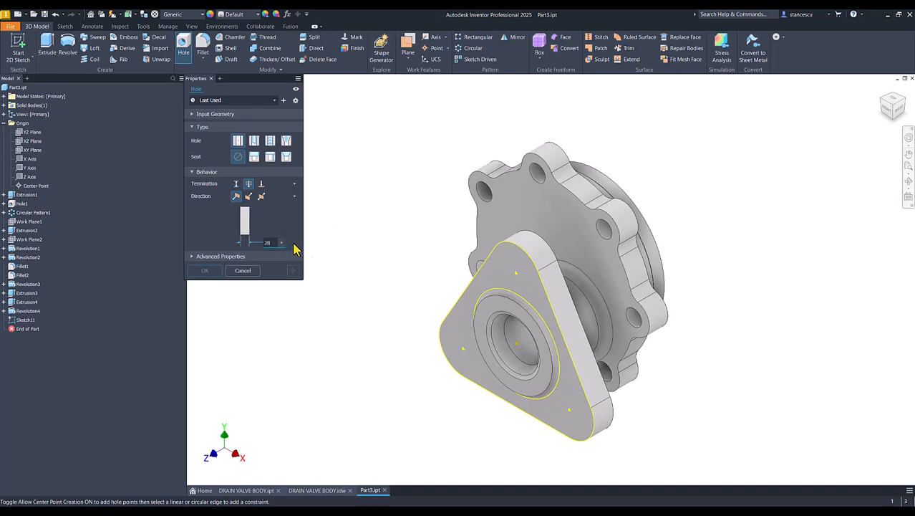
- Cut simple 28 mm diameter holes at the triangular flange's three corner points, terminating at the flange's back face
click(517, 275)
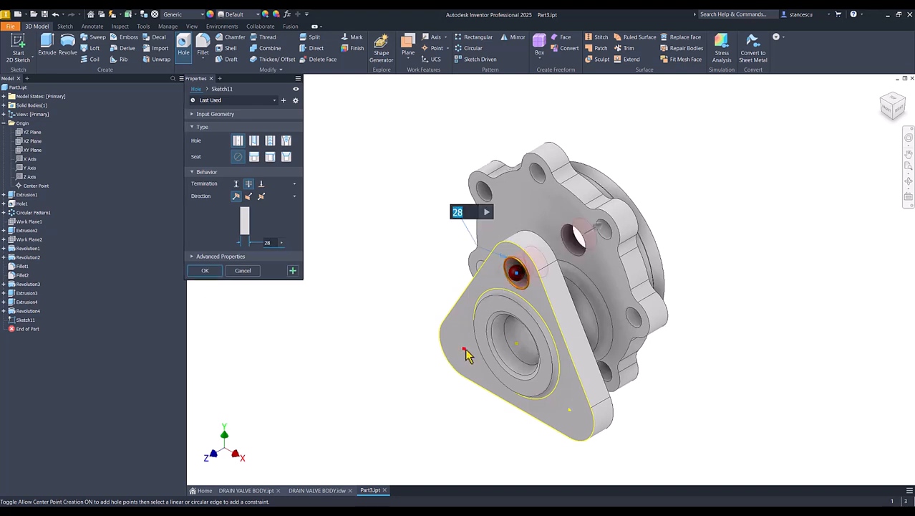
click(464, 351)
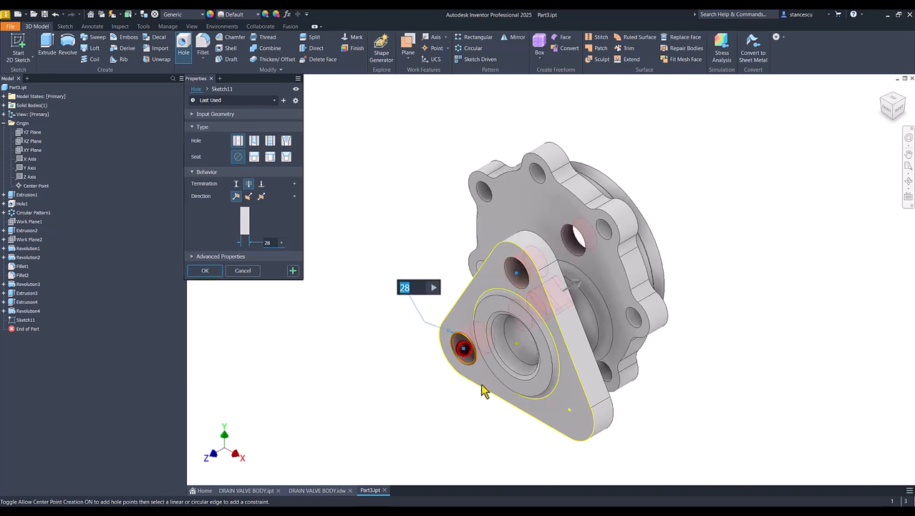
click(571, 411)
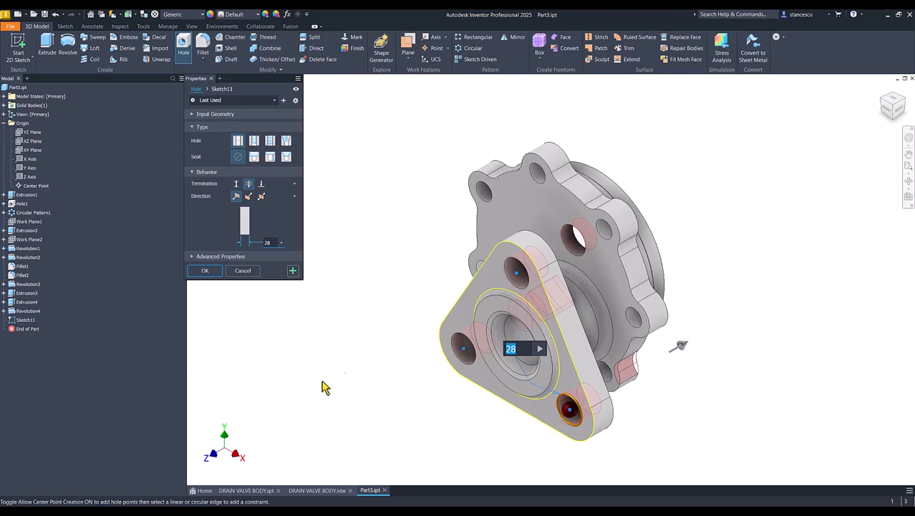
click(261, 184)
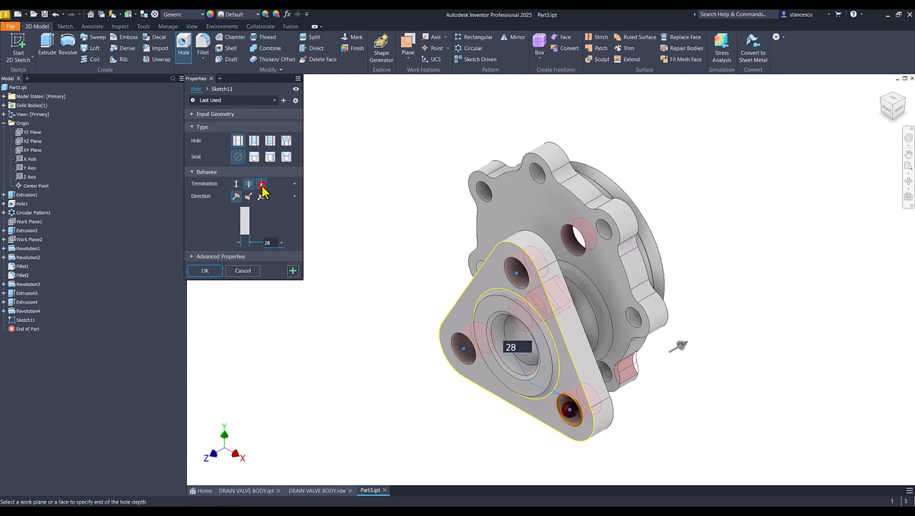
shift+middle_drag(545, 385, 512, 362)
click(531, 252)
key(F6)
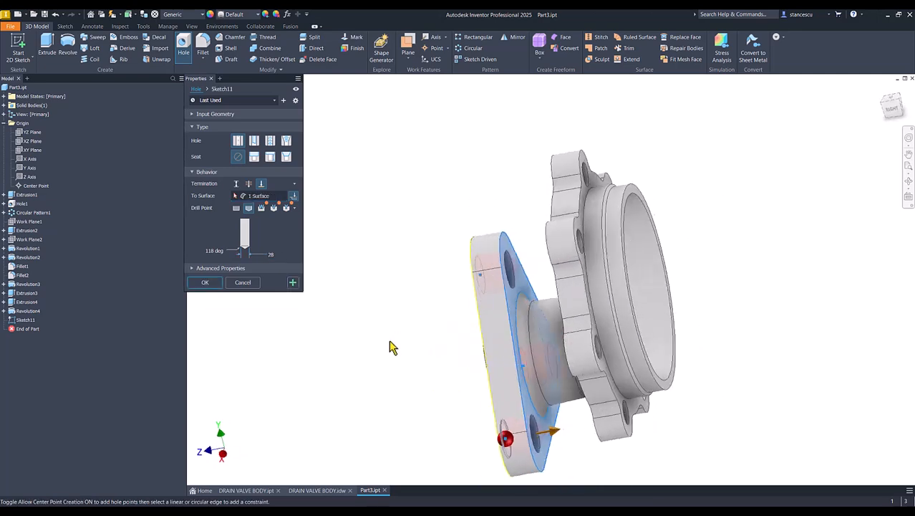
key(F6)
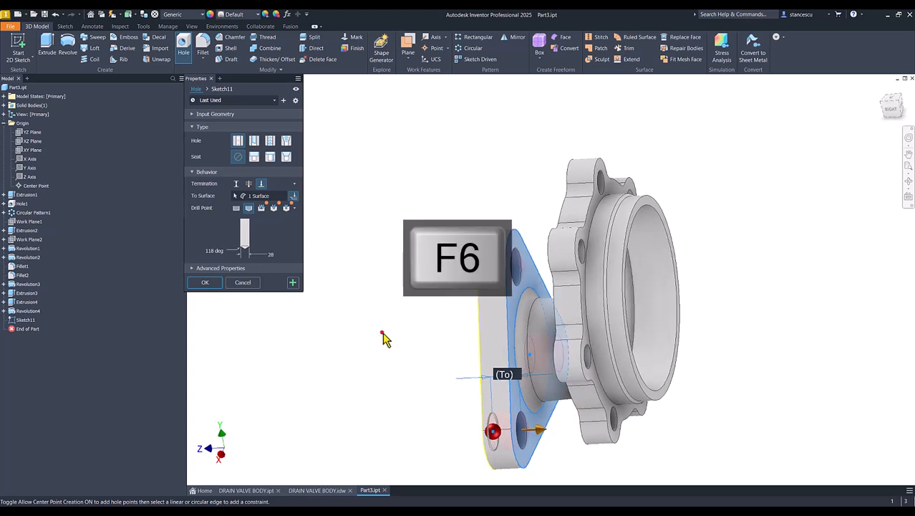
click(383, 333)
click(208, 282)
click(319, 292)
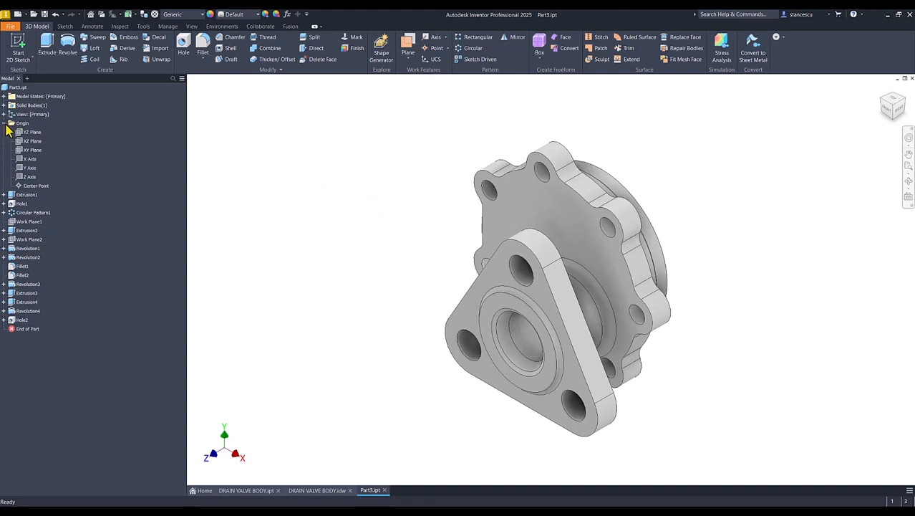
- Update the part's physical properties in its iProperties and copy the volume value
click(5, 123)
click(224, 132)
click(5, 89)
right_click(6, 87)
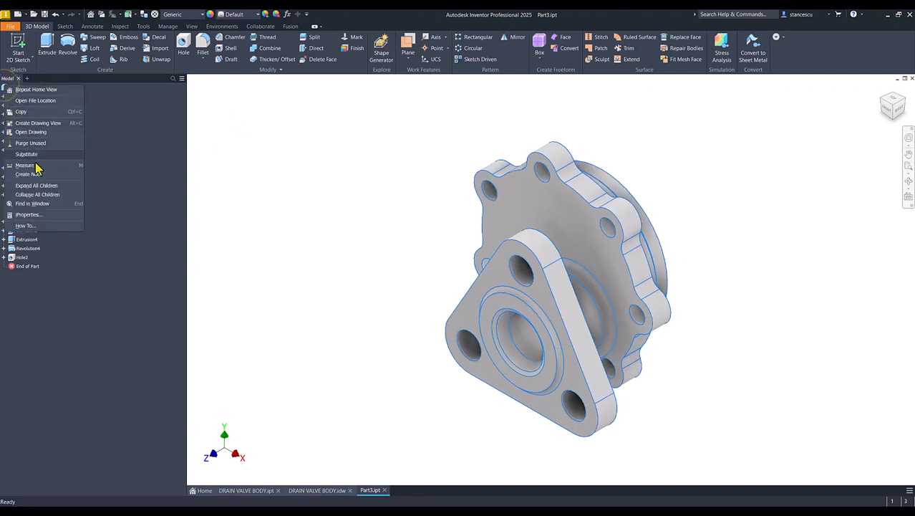
click(33, 218)
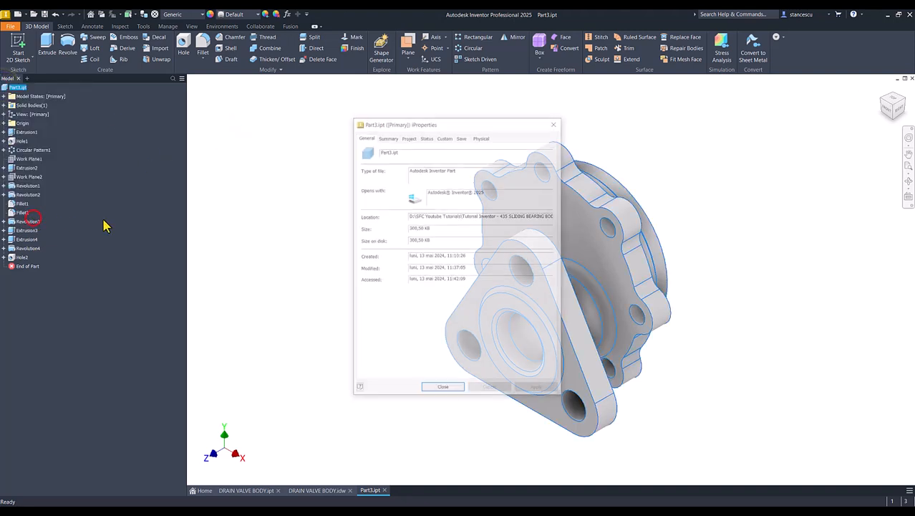
click(481, 136)
click(533, 156)
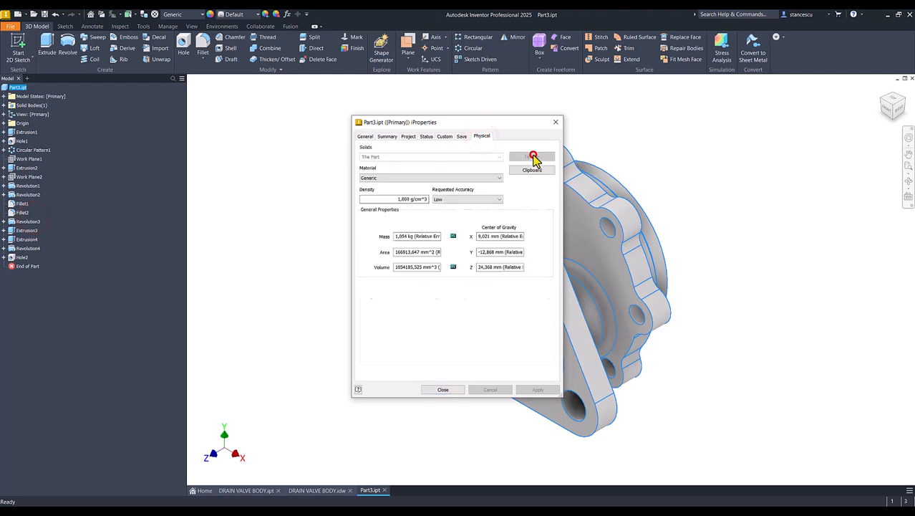
drag(437, 267, 310, 284)
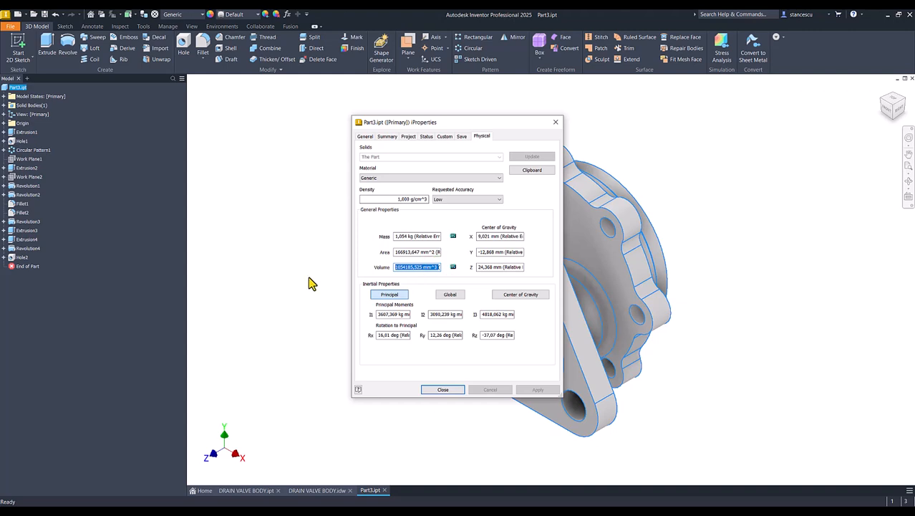
key(ctrl+c)
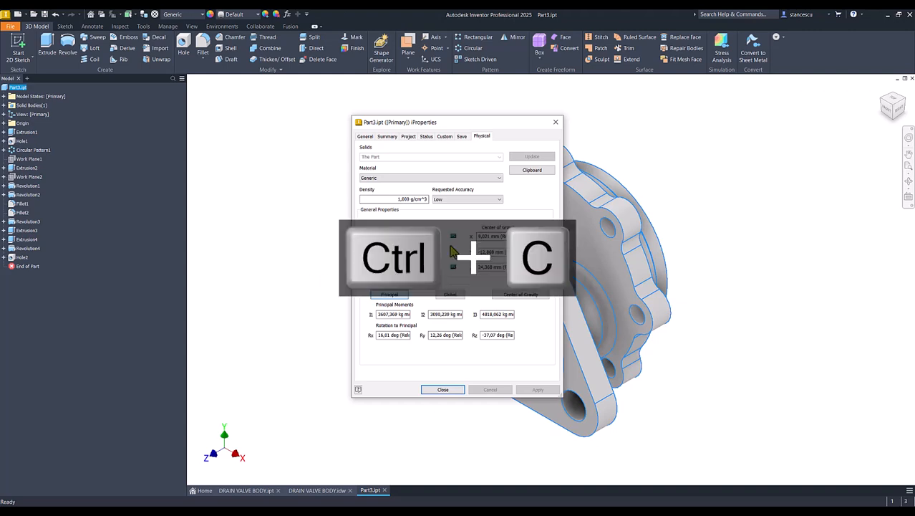
click(443, 388)
- Compare the copied volume with the DRAIN VALVE BODY.idw volume note by pasting it on a new line, and discard the edit
click(323, 490)
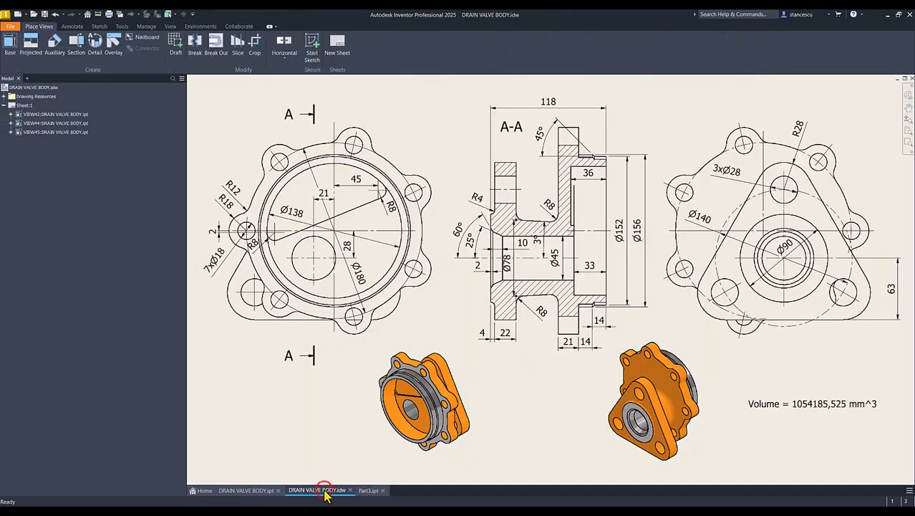
click(749, 403)
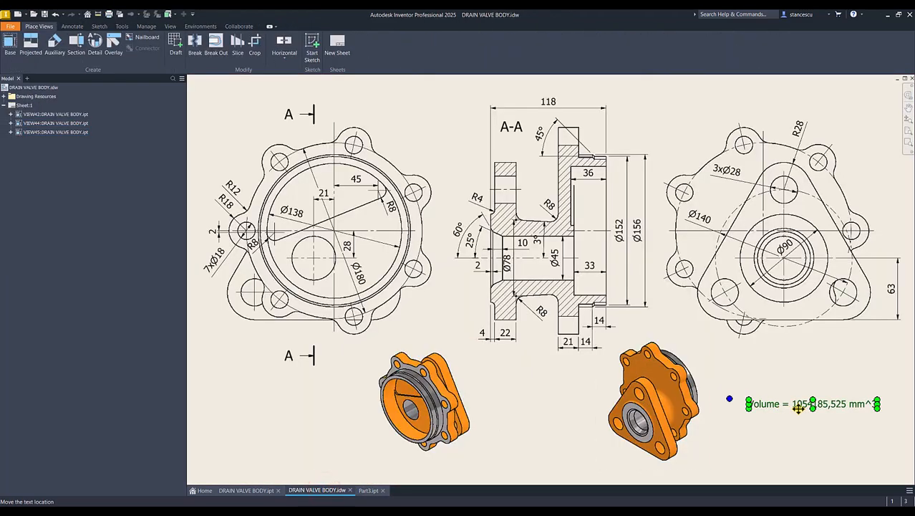
double_click(797, 407)
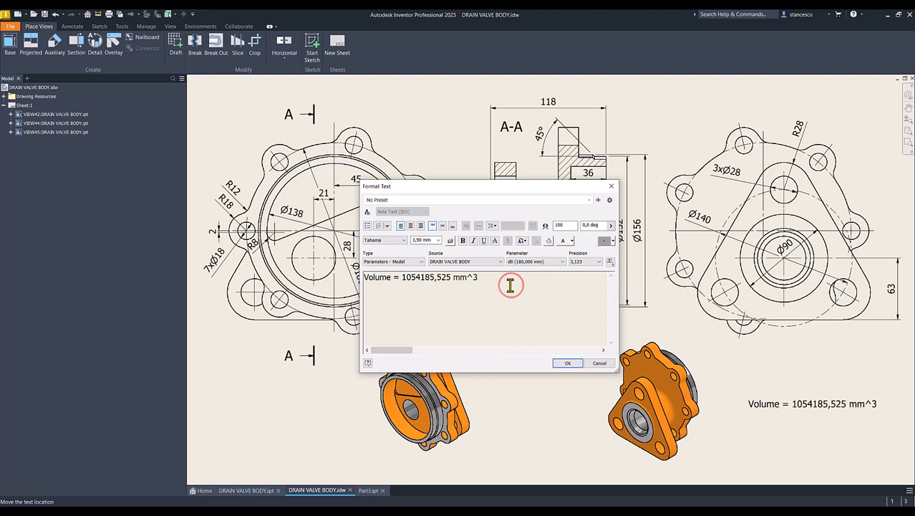
key(Return)
key(ctrl+v)
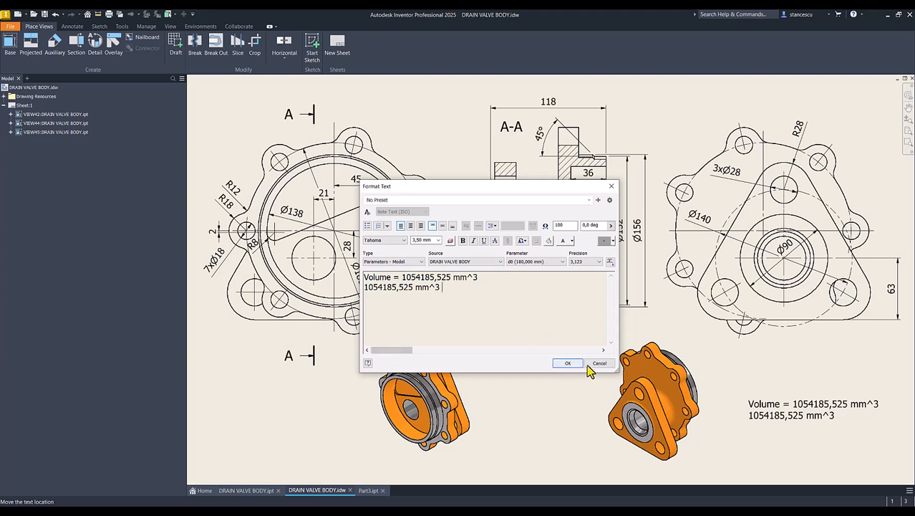
key(Escape)
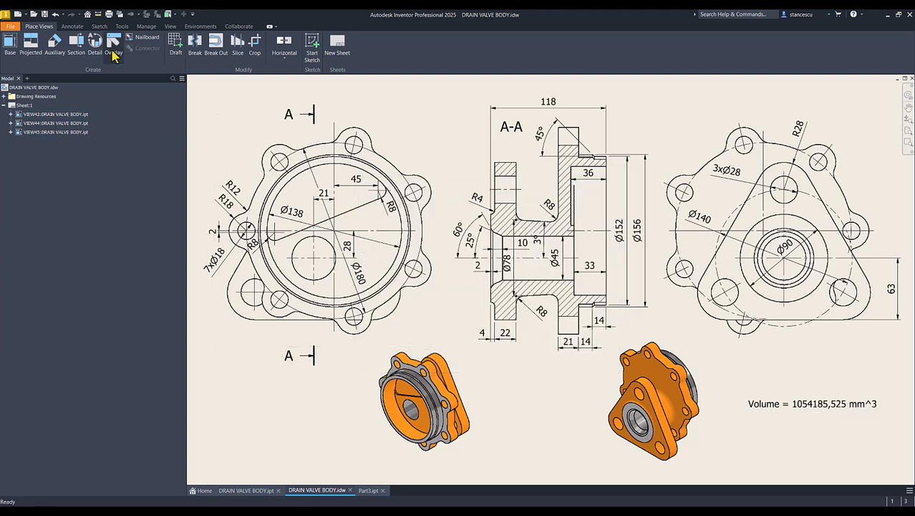
- Assign the Steel, Cast material to Part3.ipt and override its appearance with Orange
click(362, 490)
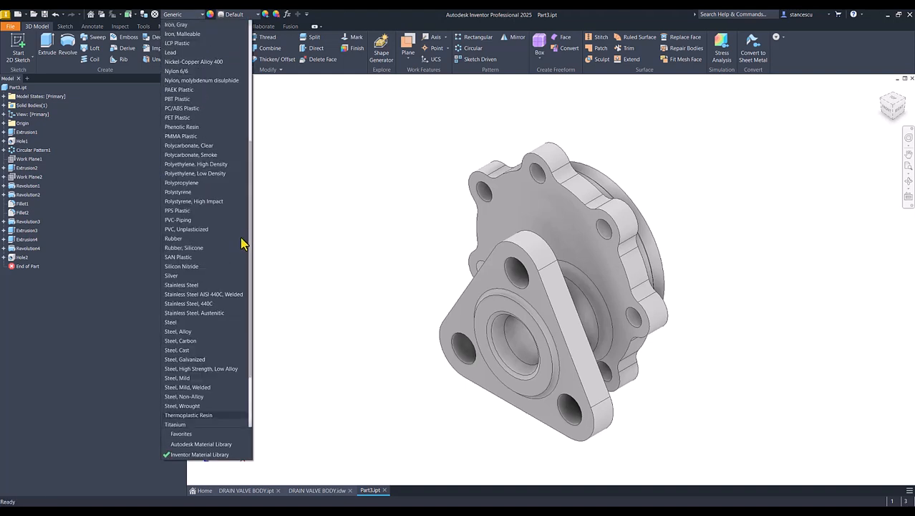
click(194, 349)
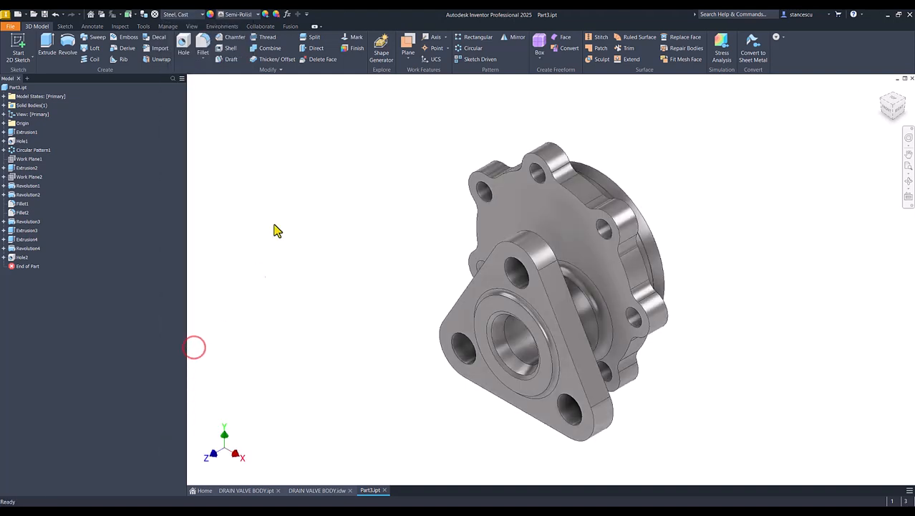
click(243, 16)
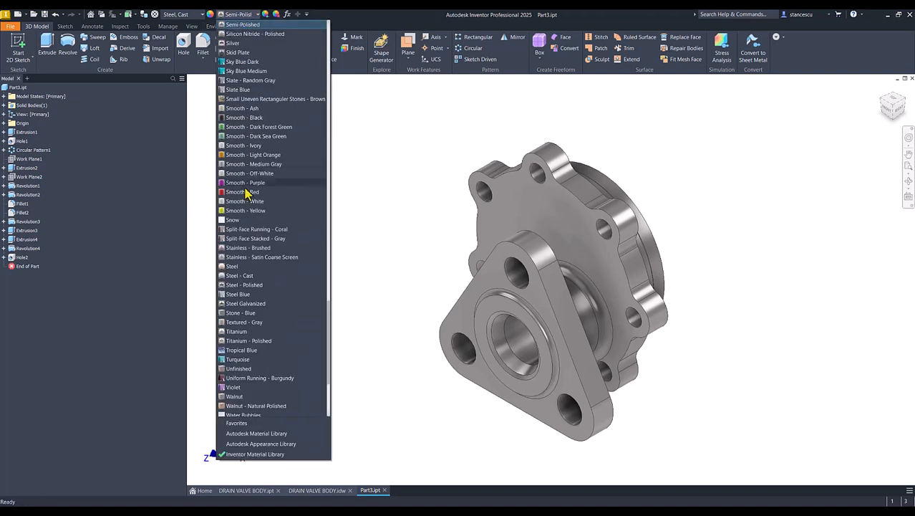
scroll(245, 191, up, 10)
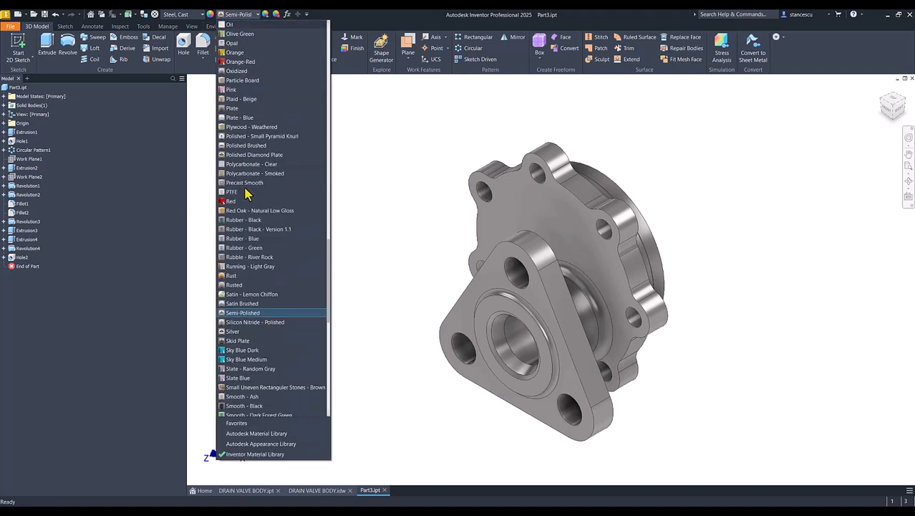
click(237, 52)
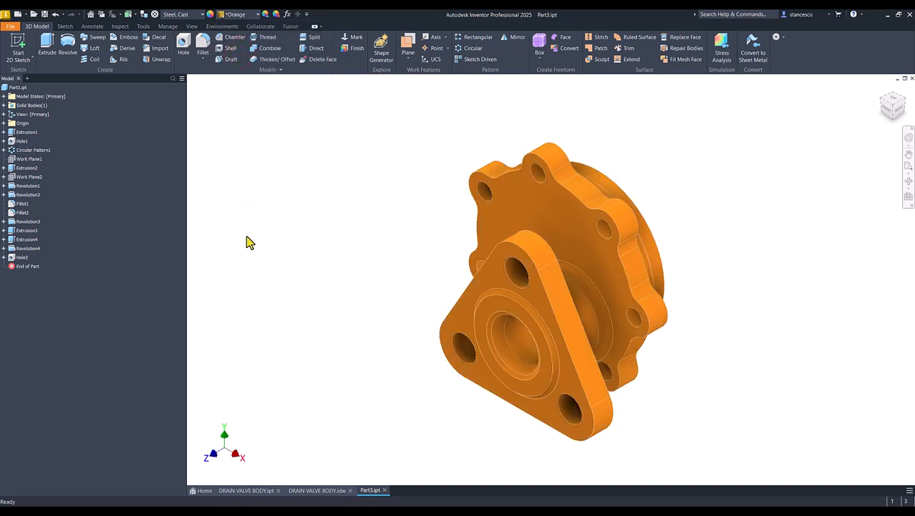
- Set the model's visual style to Shaded so edges are hidden
click(191, 27)
click(156, 60)
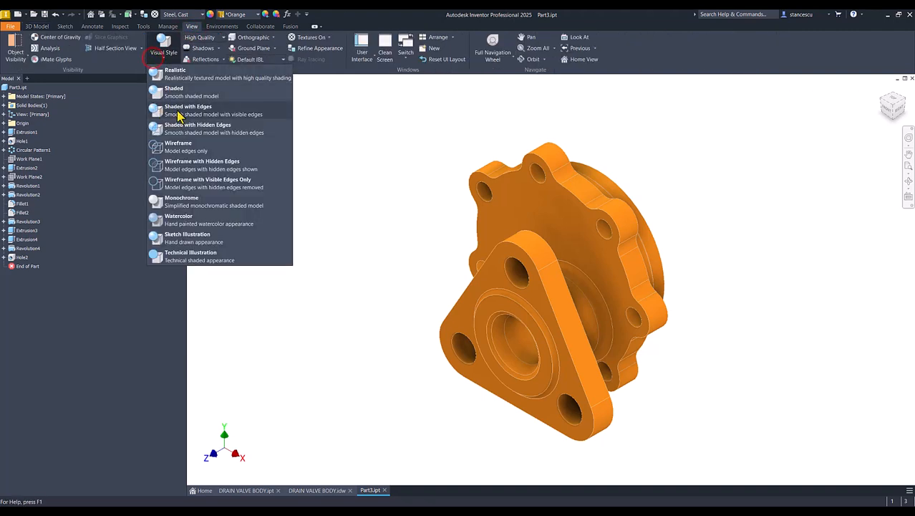
click(179, 93)
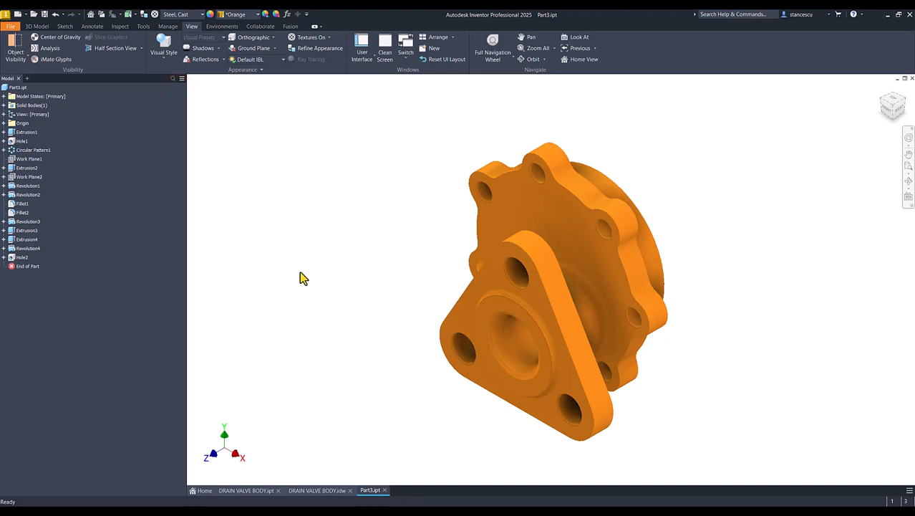
- Apply the Steel - Polished appearance to the triangular flange's raised ring and bore faces and to the round flange's rear rim faces
click(486, 315)
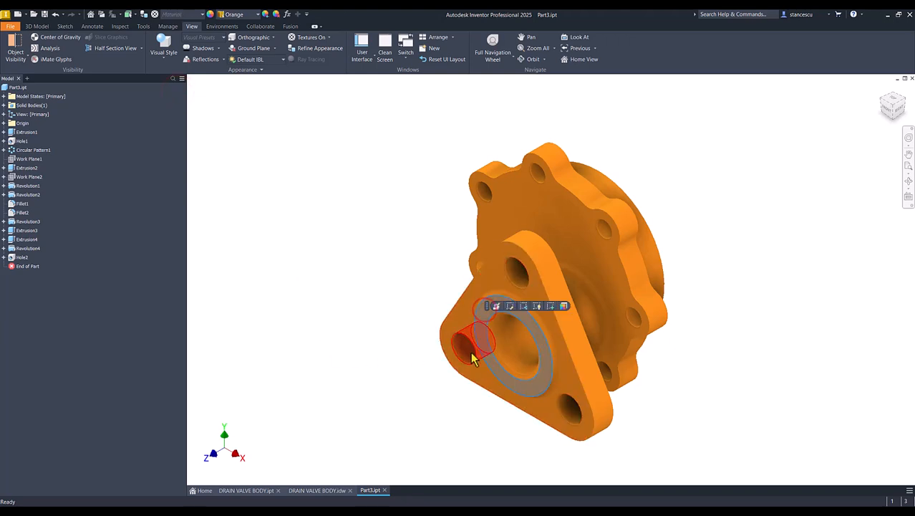
scroll(458, 351, down, 3)
scroll(456, 363, down, 2)
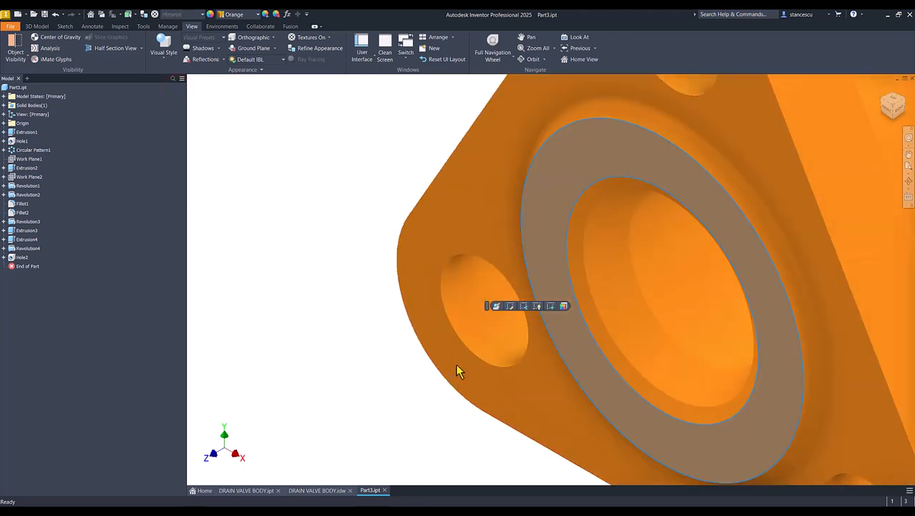
ctrl+click(586, 302)
ctrl+click(618, 300)
ctrl+click(666, 287)
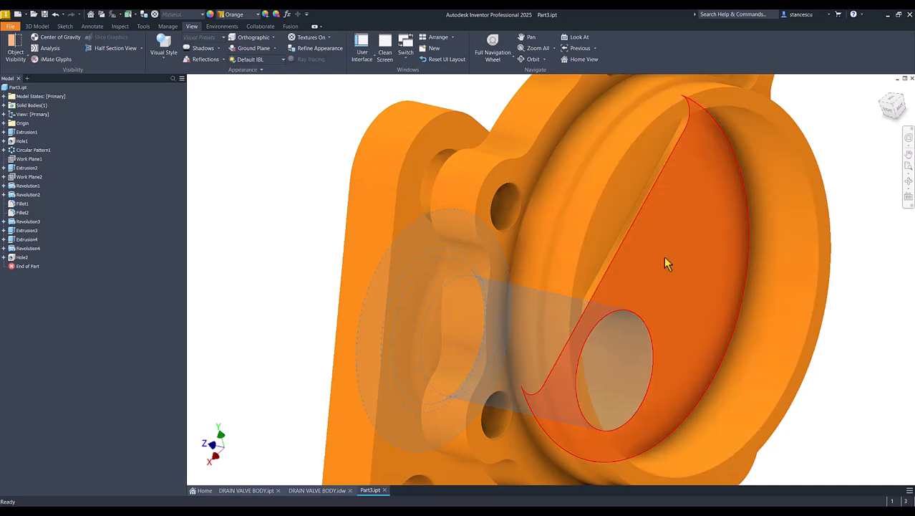
ctrl+click(769, 114)
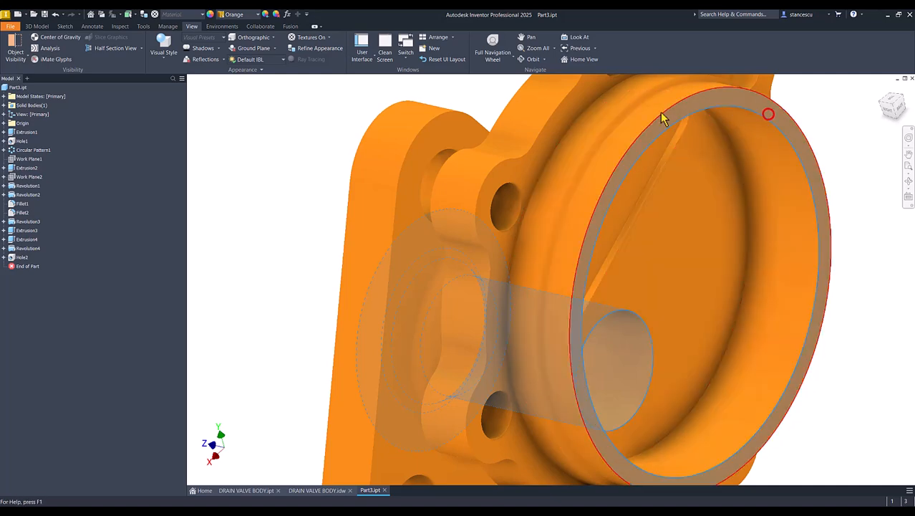
ctrl+click(651, 113)
ctrl+click(610, 127)
ctrl+click(592, 118)
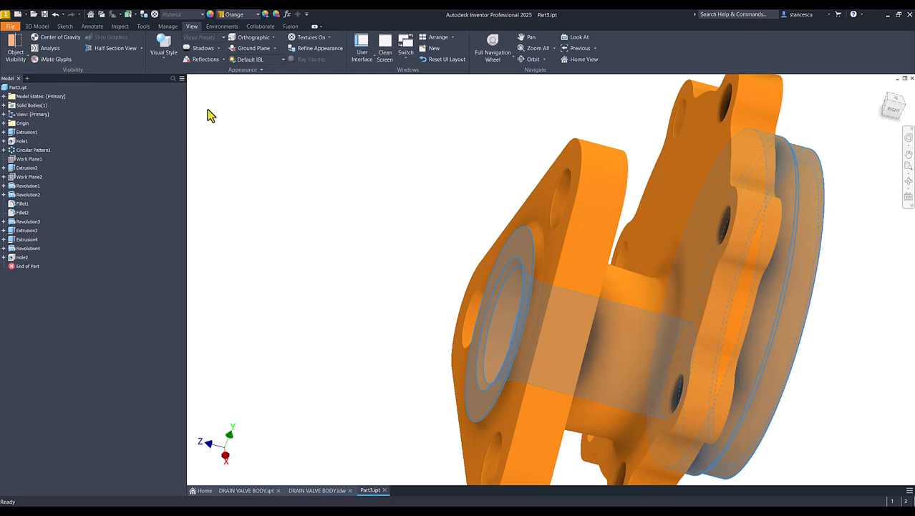
click(245, 14)
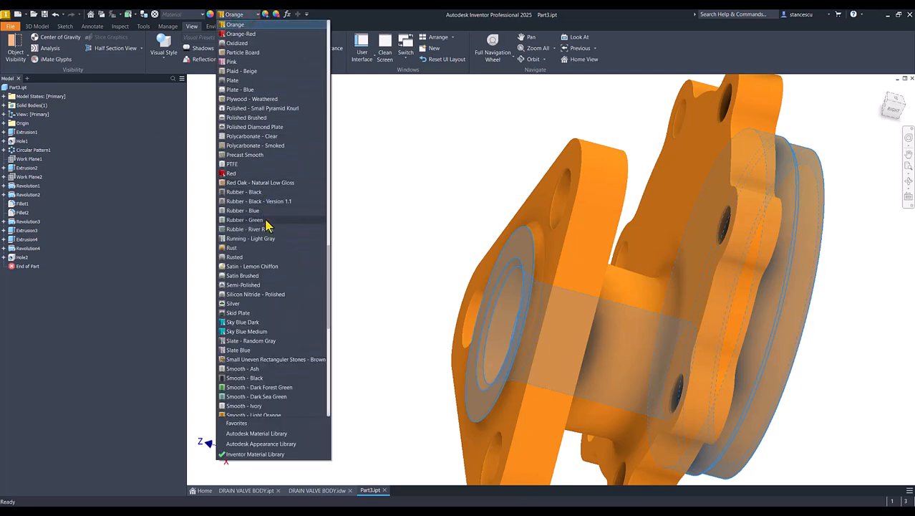
scroll(267, 225, down, 6)
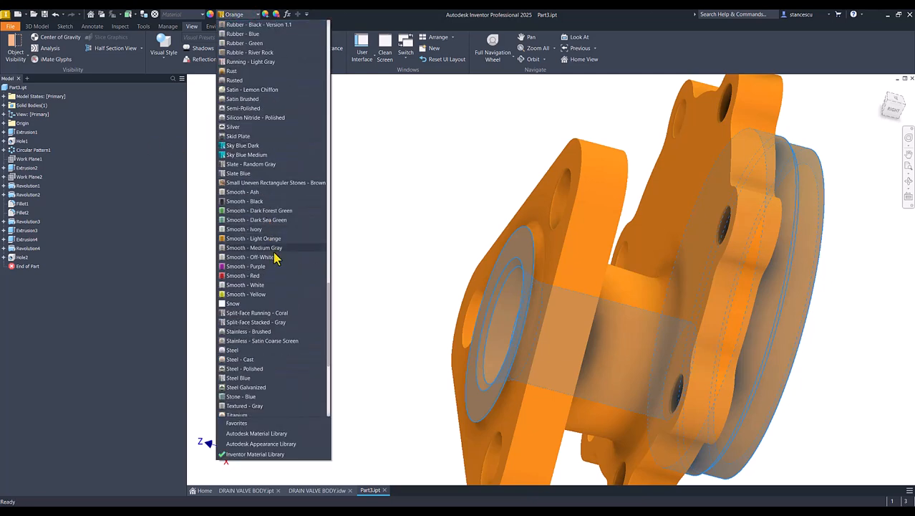
click(247, 368)
key(F6)
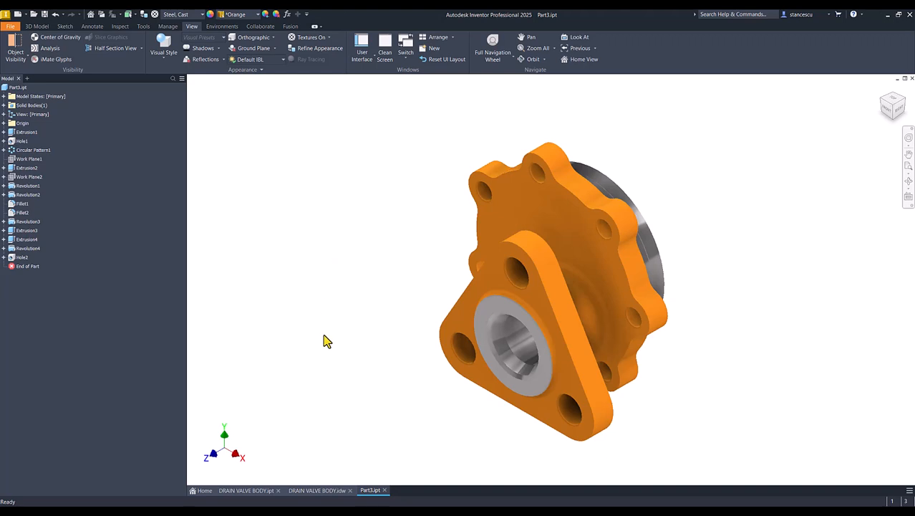
- Compare the finished Part3.ipt model with the reference part DRAIN VALVE BODY.ipt by switching between the two documents
click(248, 490)
click(367, 490)
click(238, 490)
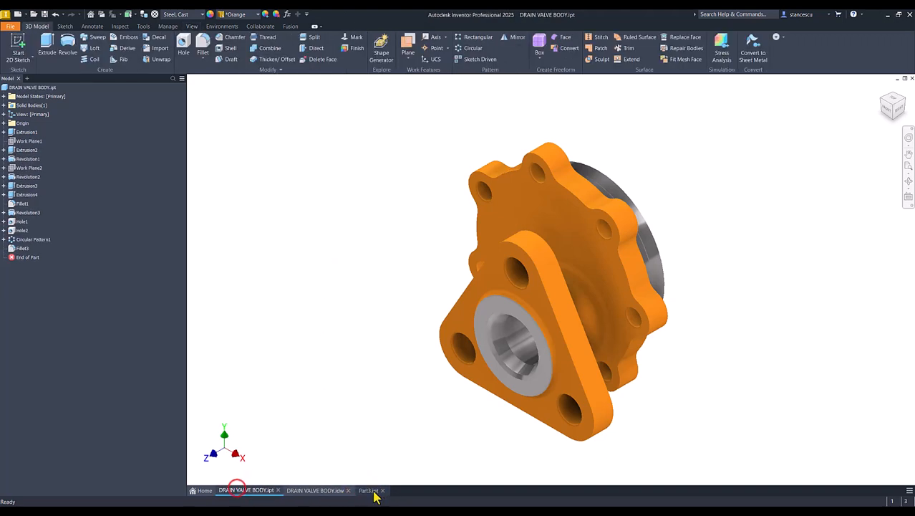
click(369, 491)
click(349, 360)
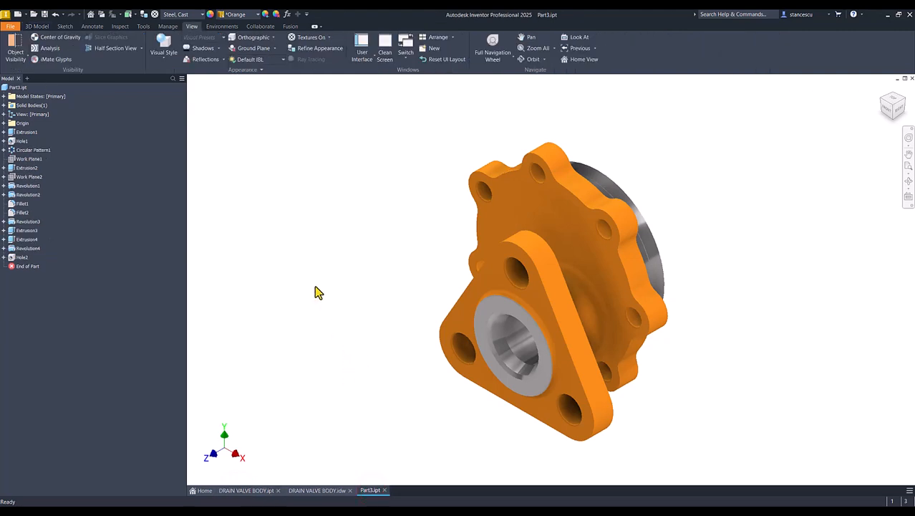